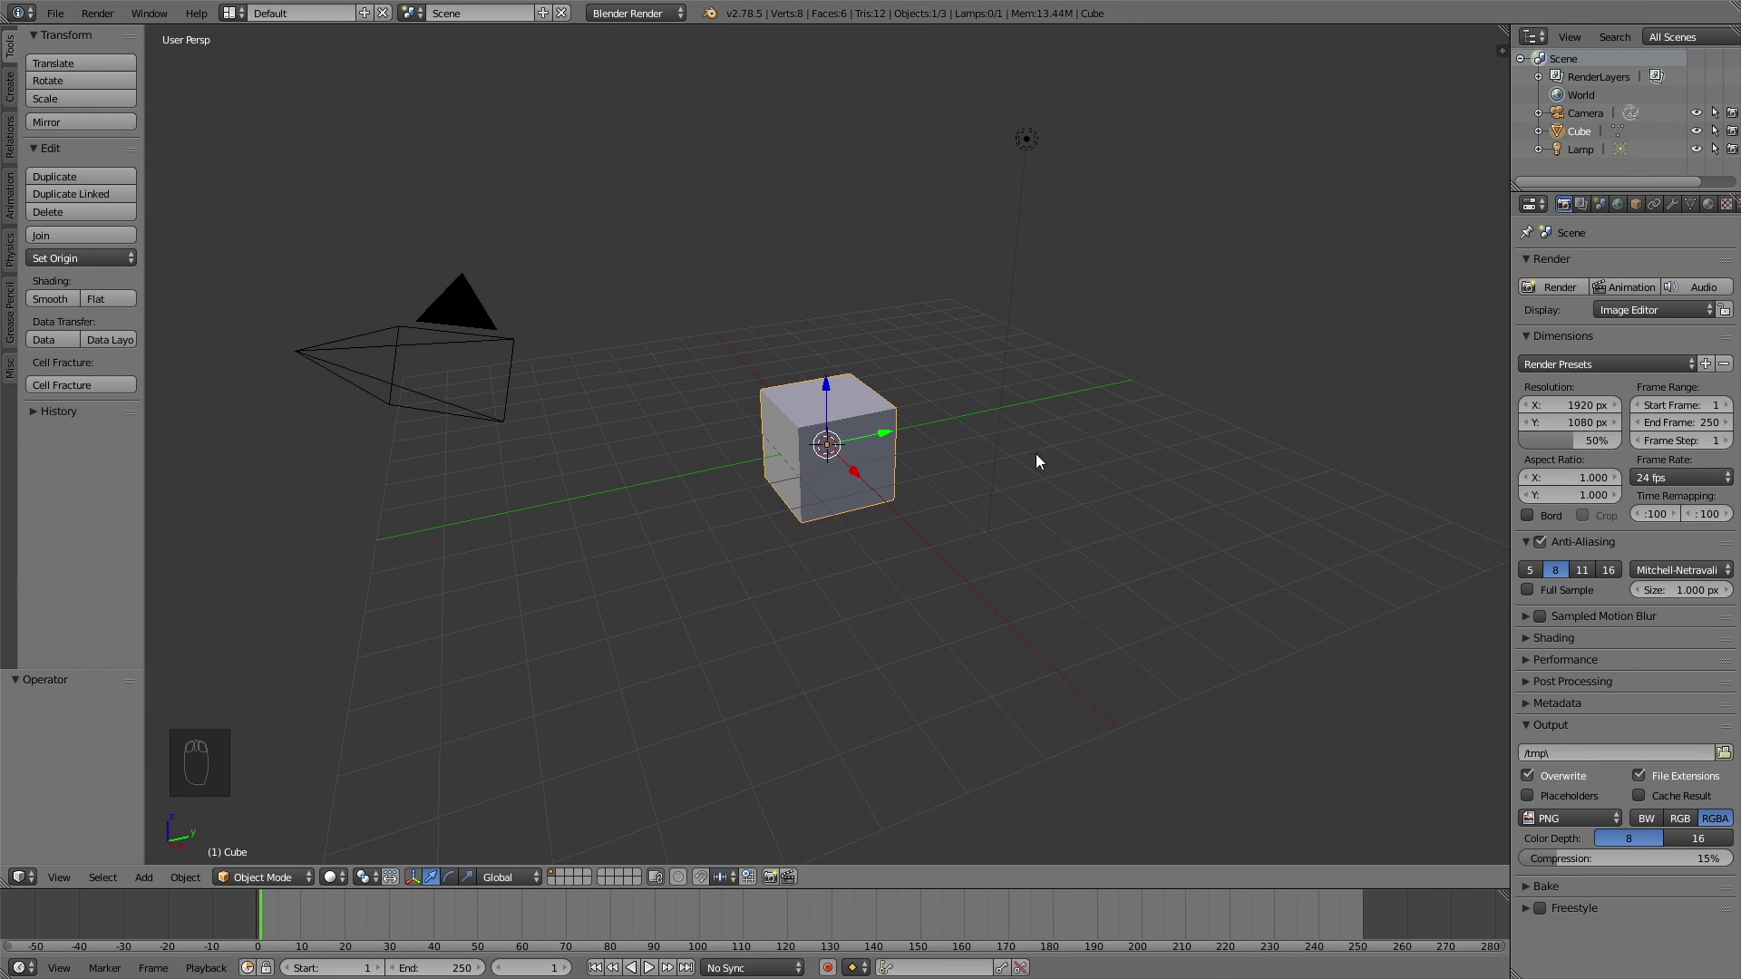
Switch the render engine to Cycles and delete the default cube
left_click(644, 14)
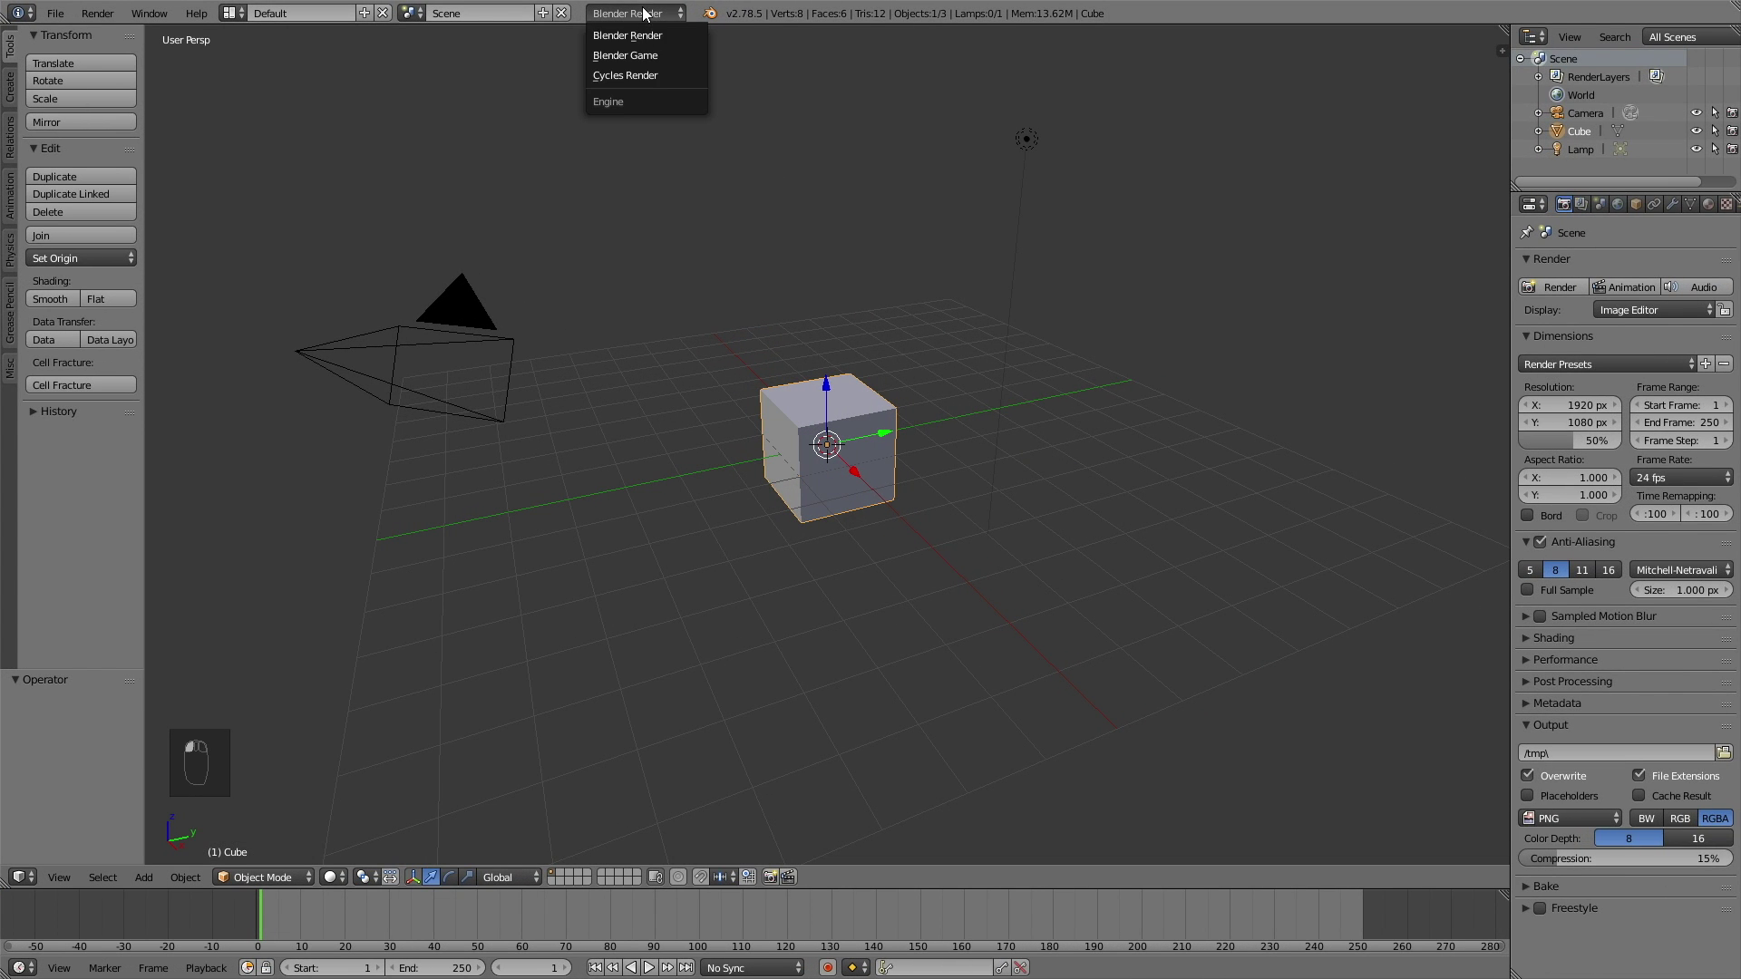
left_click(650, 74)
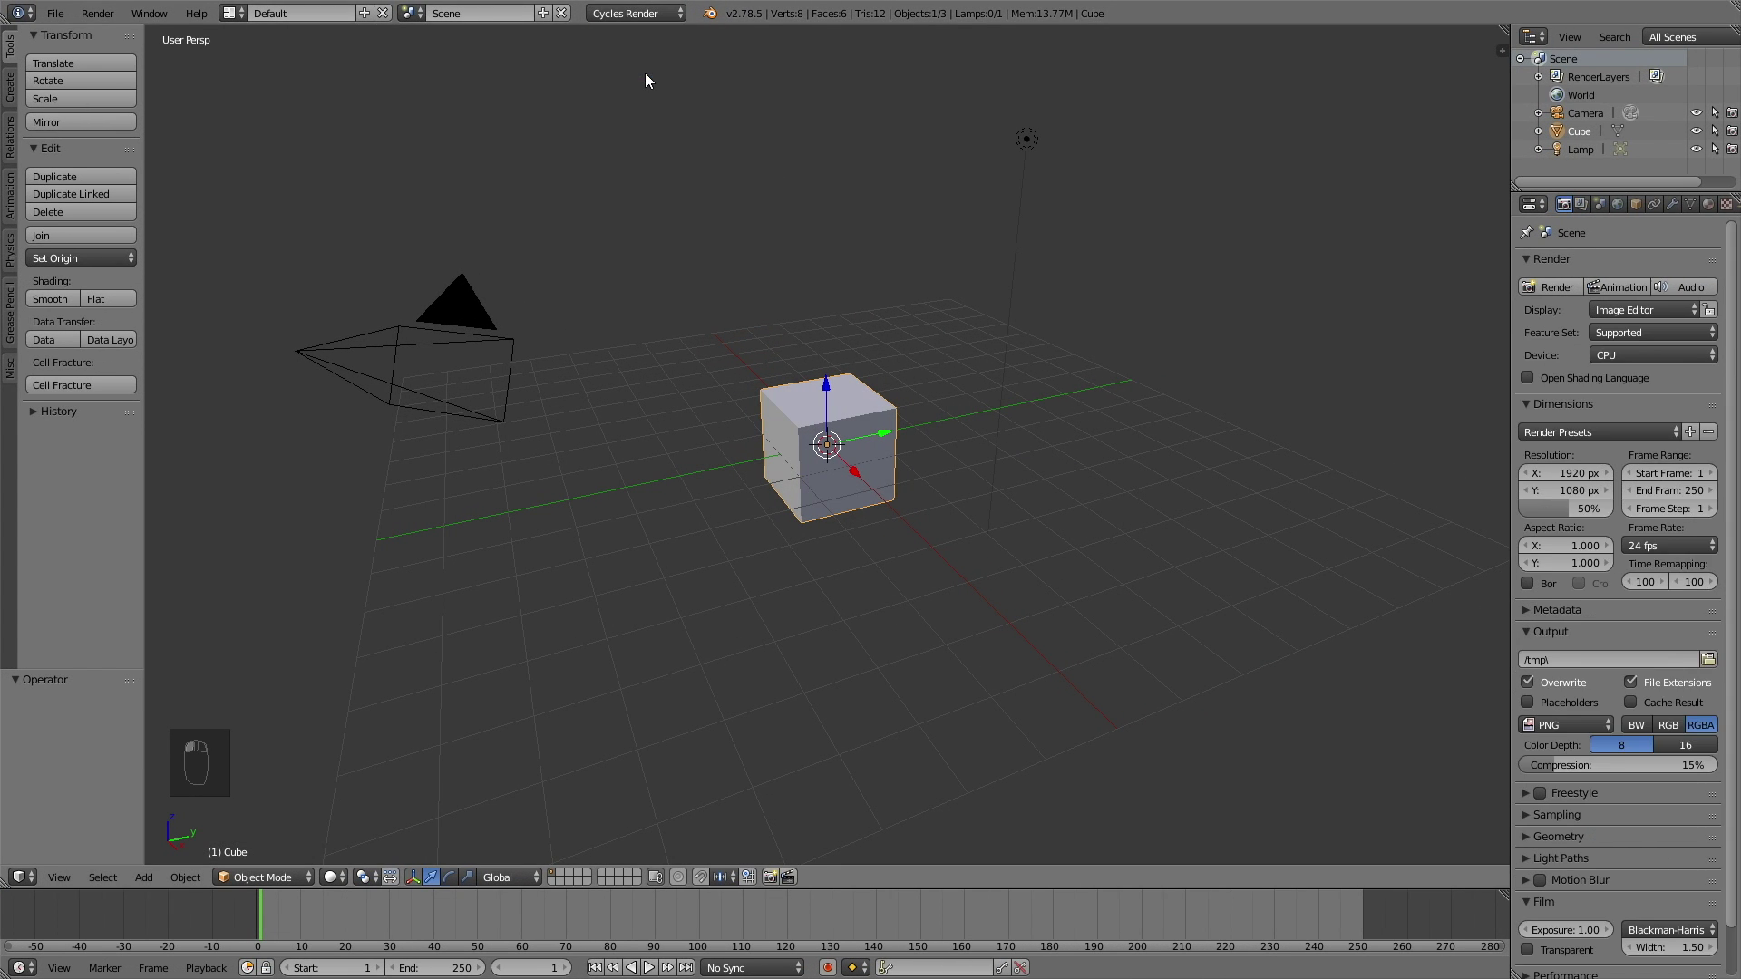
key("x")
left_click(802, 367)
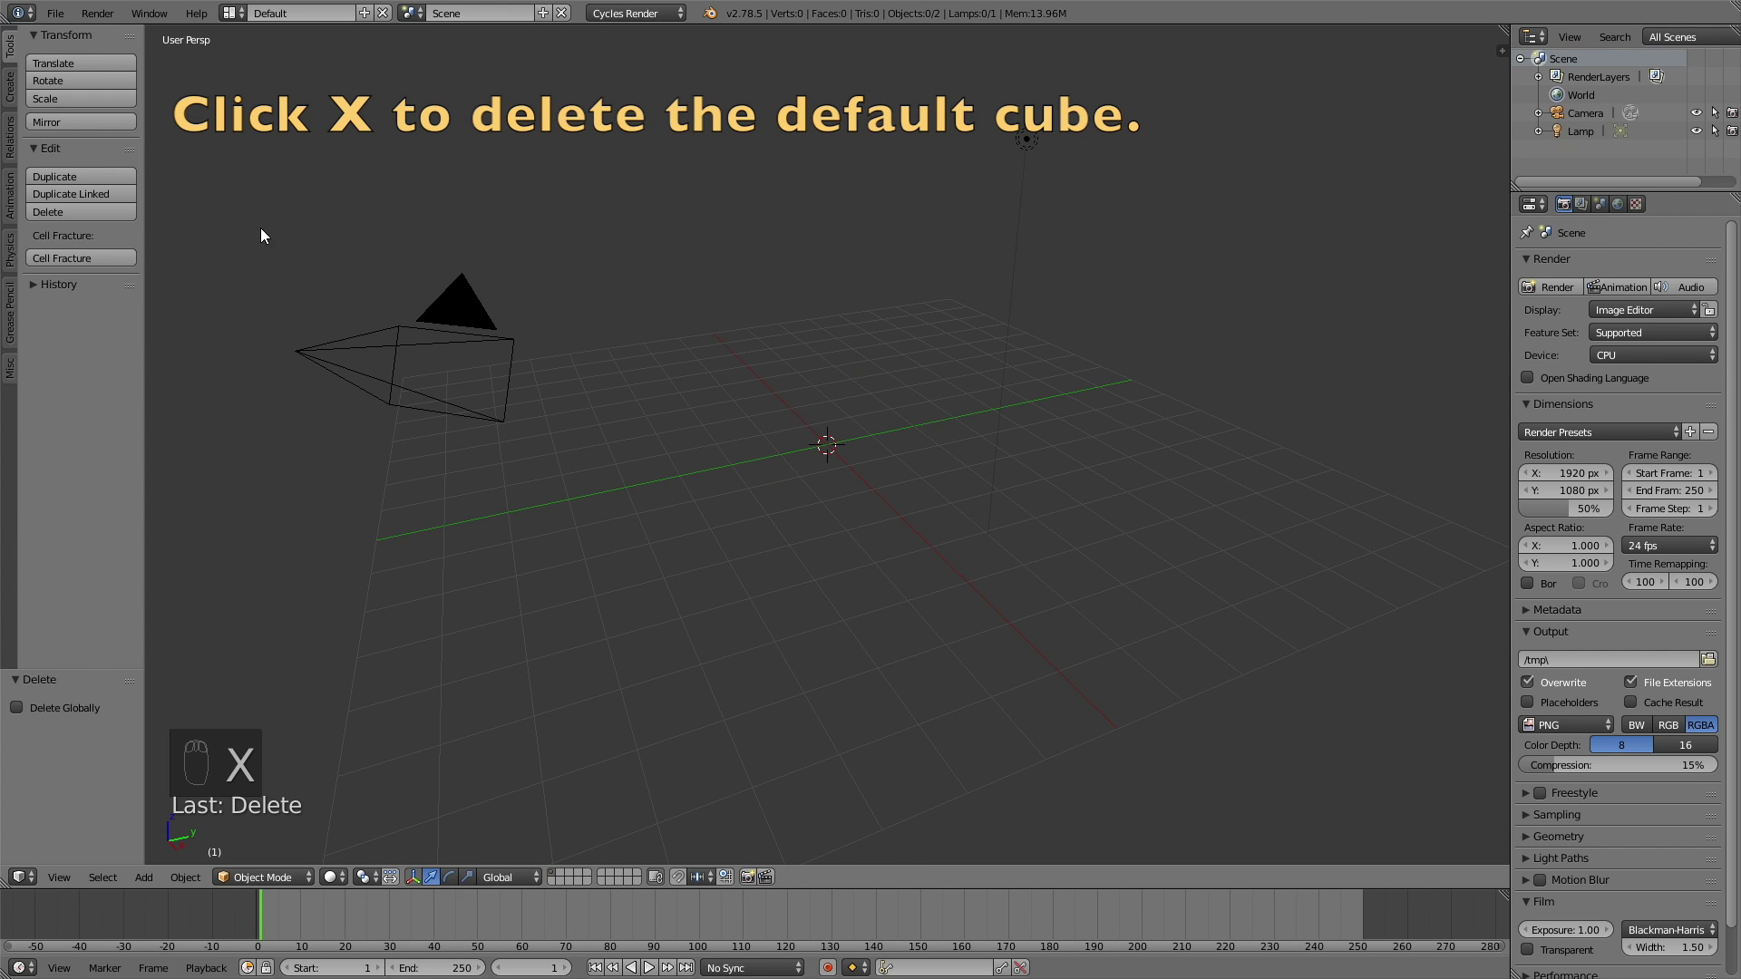
Add a UV sphere with a Subdivision Surface modifier, viewport 2 and render 3
left_click(10, 88)
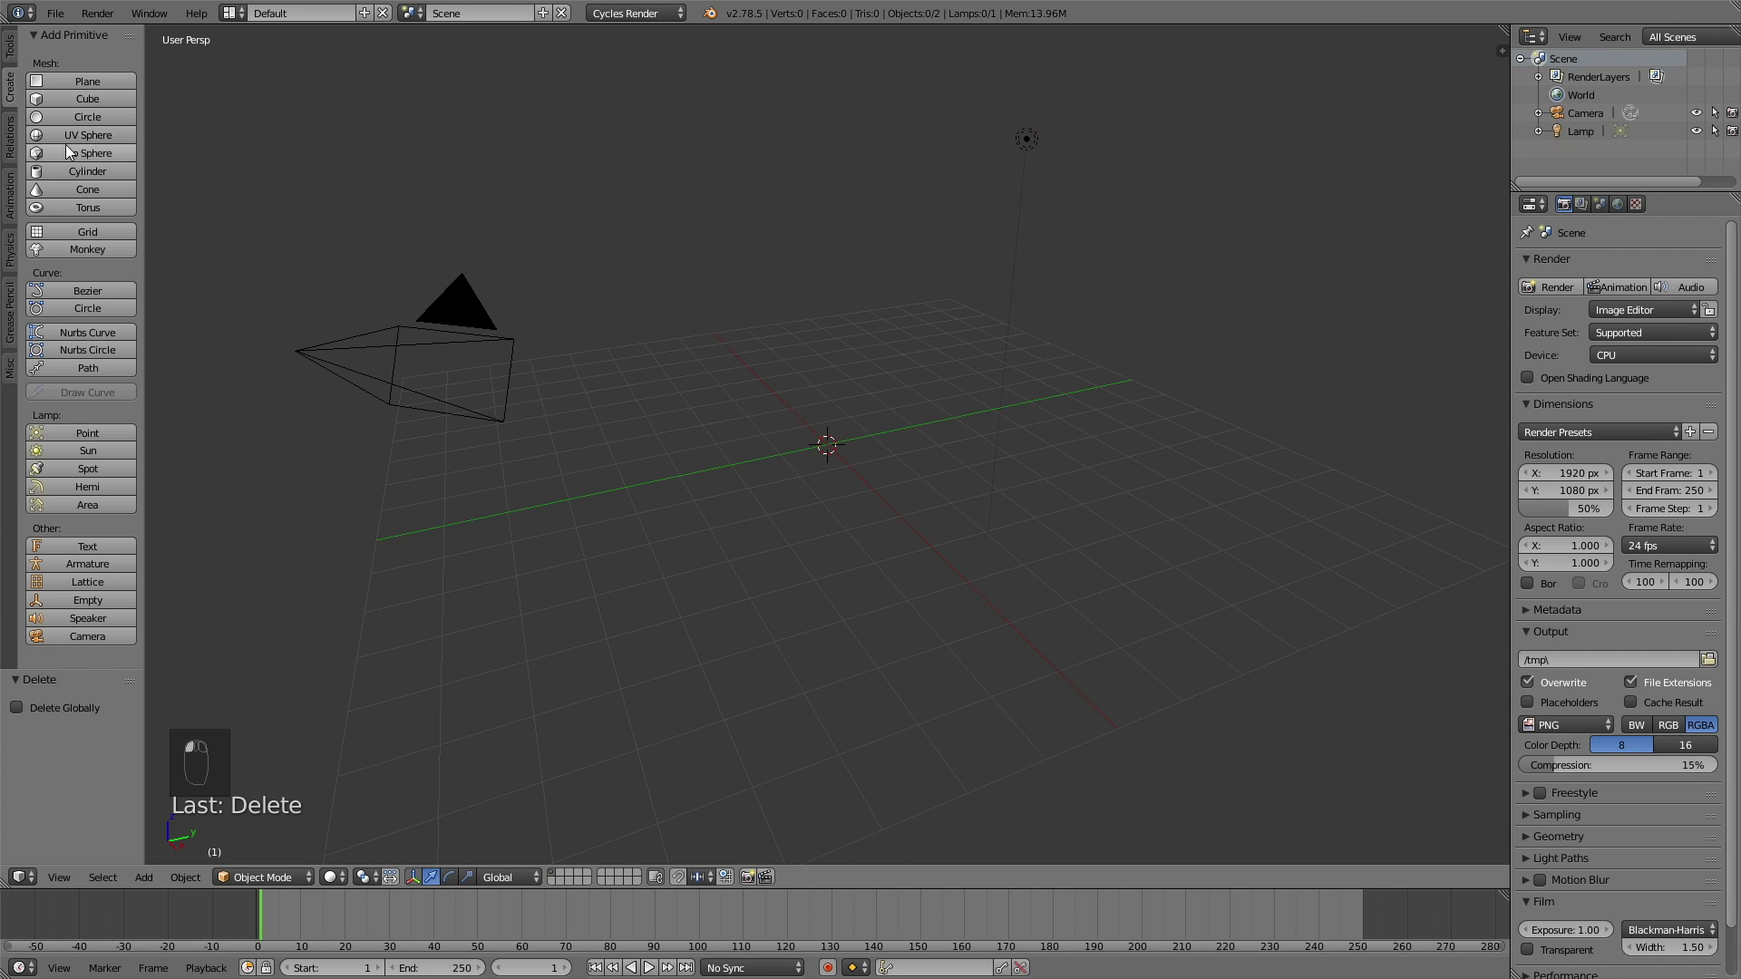
left_click(54, 135)
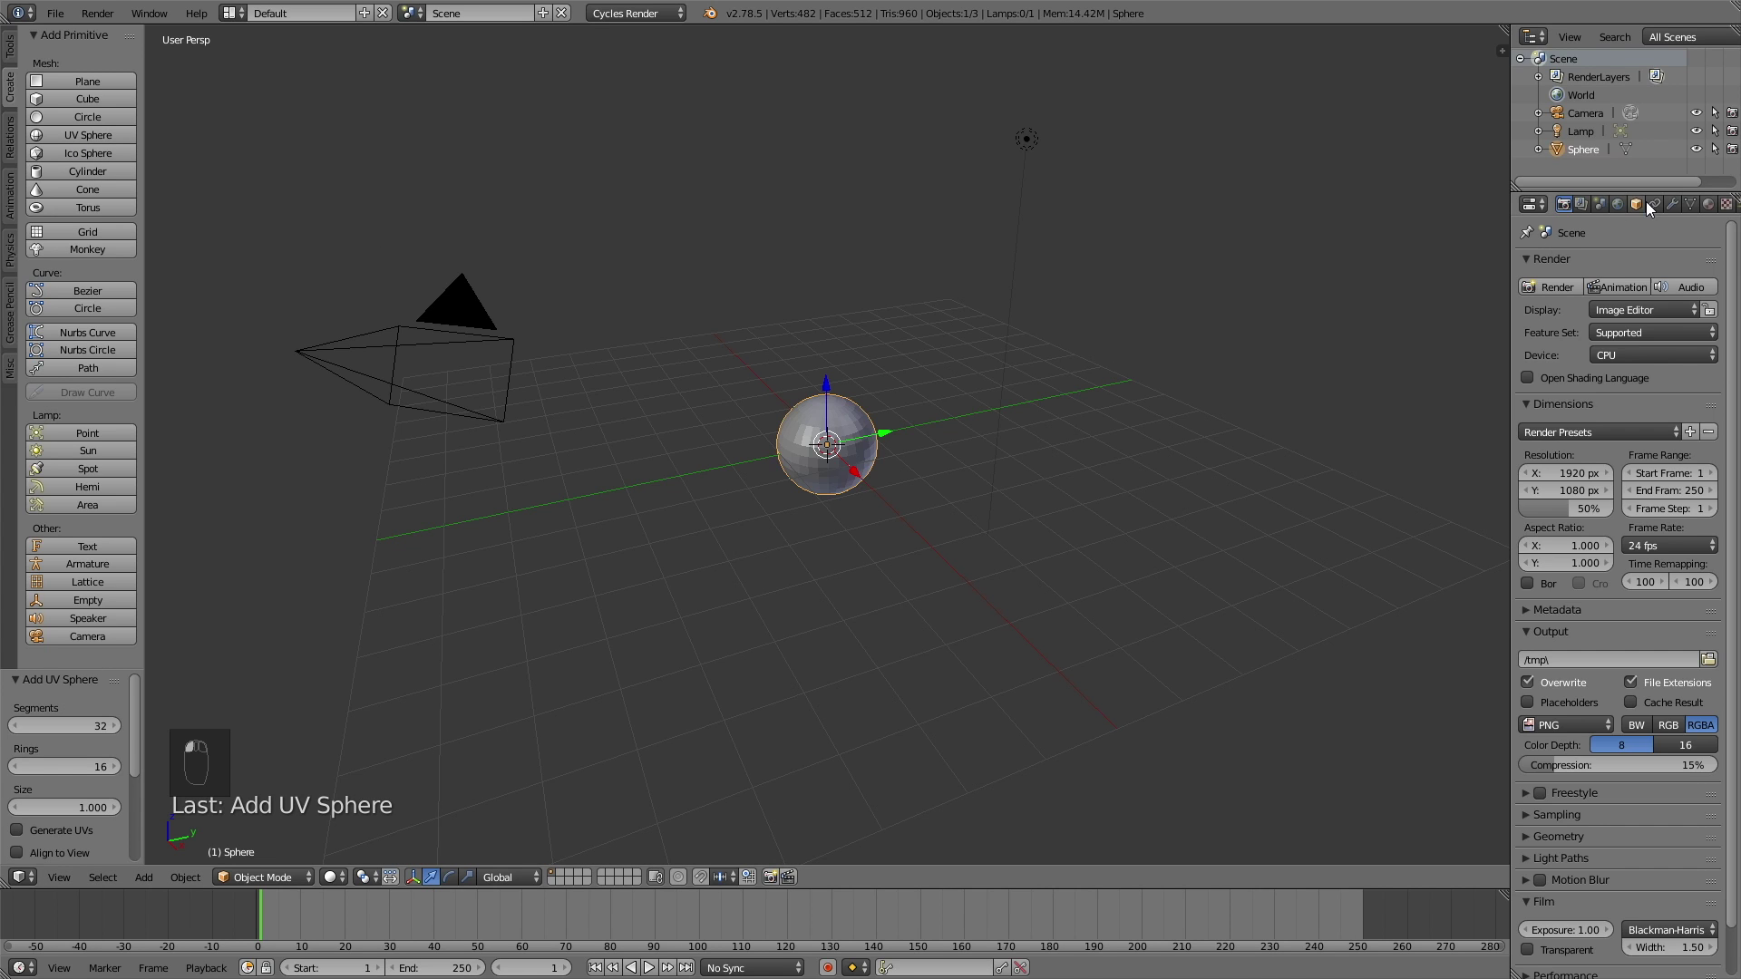
left_click(1673, 203)
left_click(1611, 265)
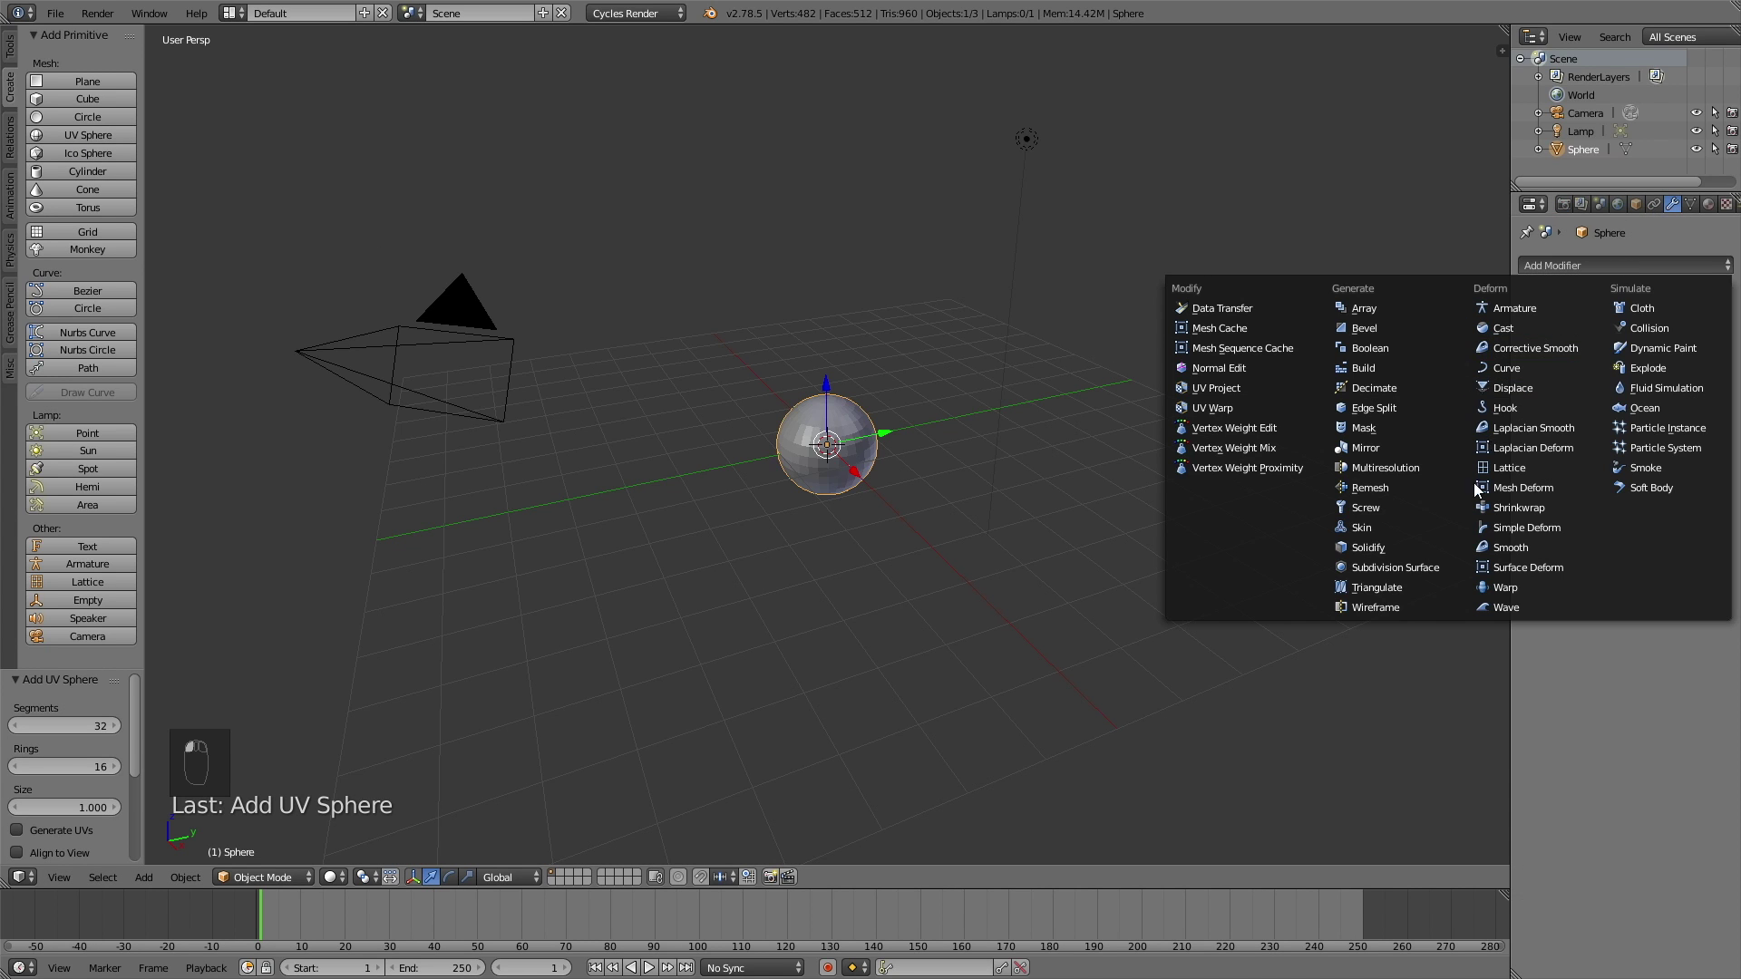
left_click(1396, 568)
left_click(1613, 385)
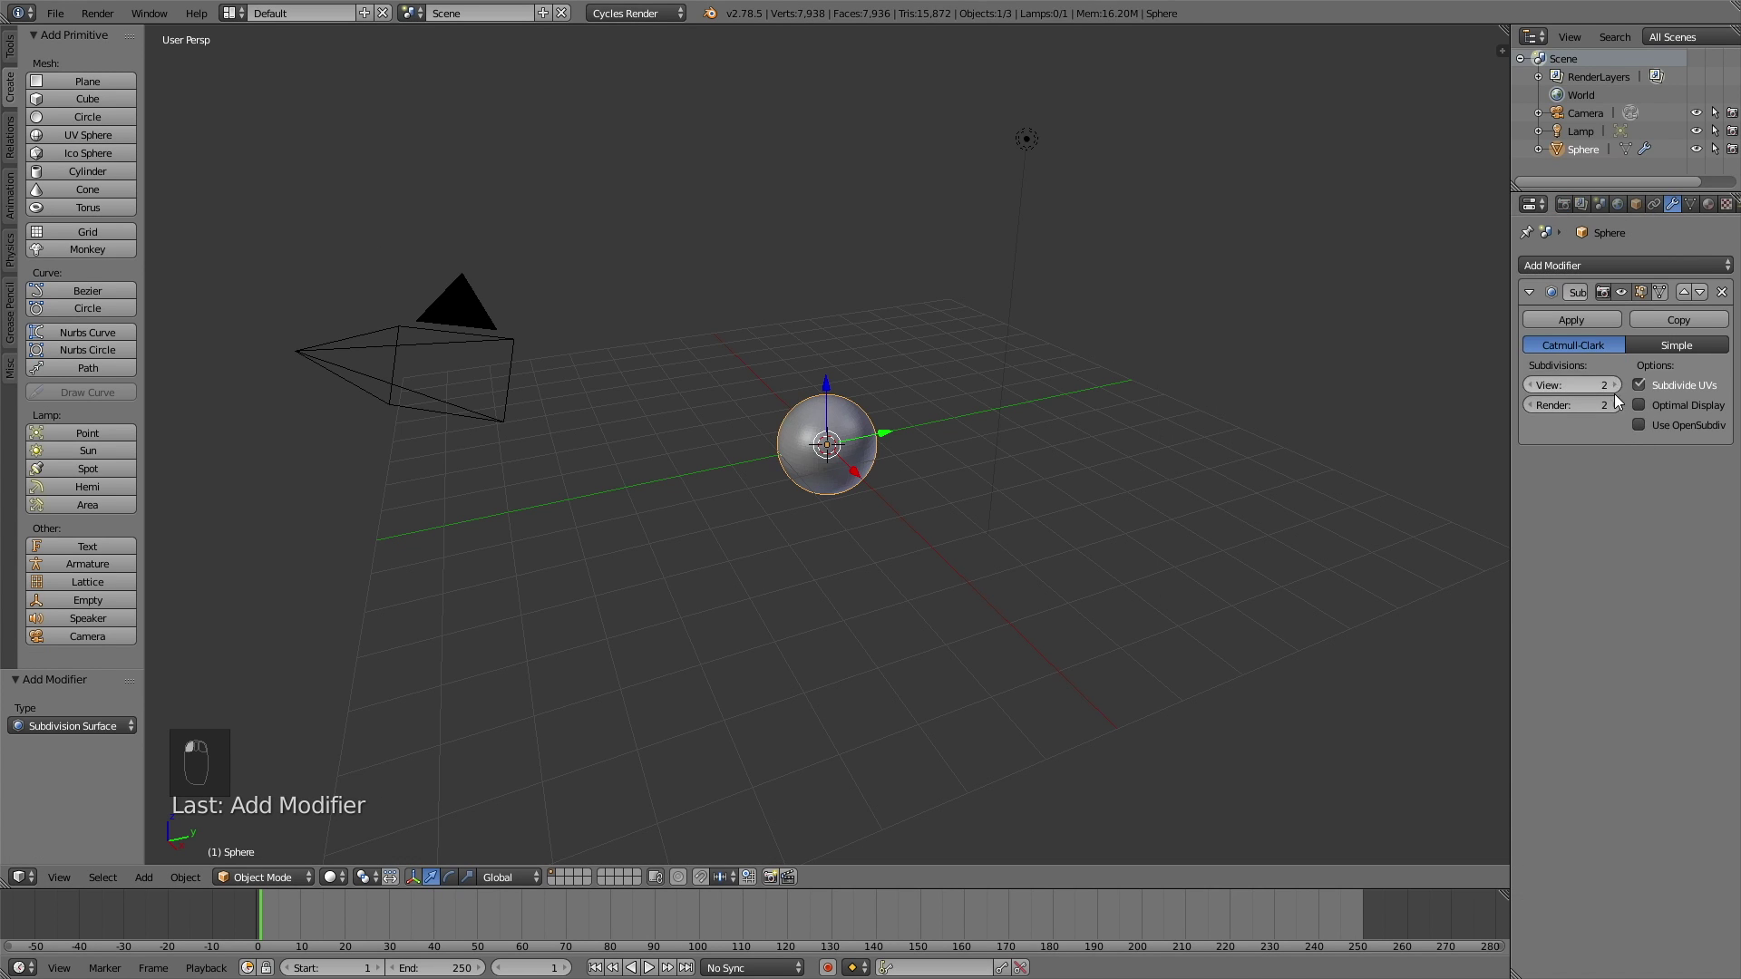
left_click(1614, 405)
Shade the UV sphere smooth
left_click(11, 47)
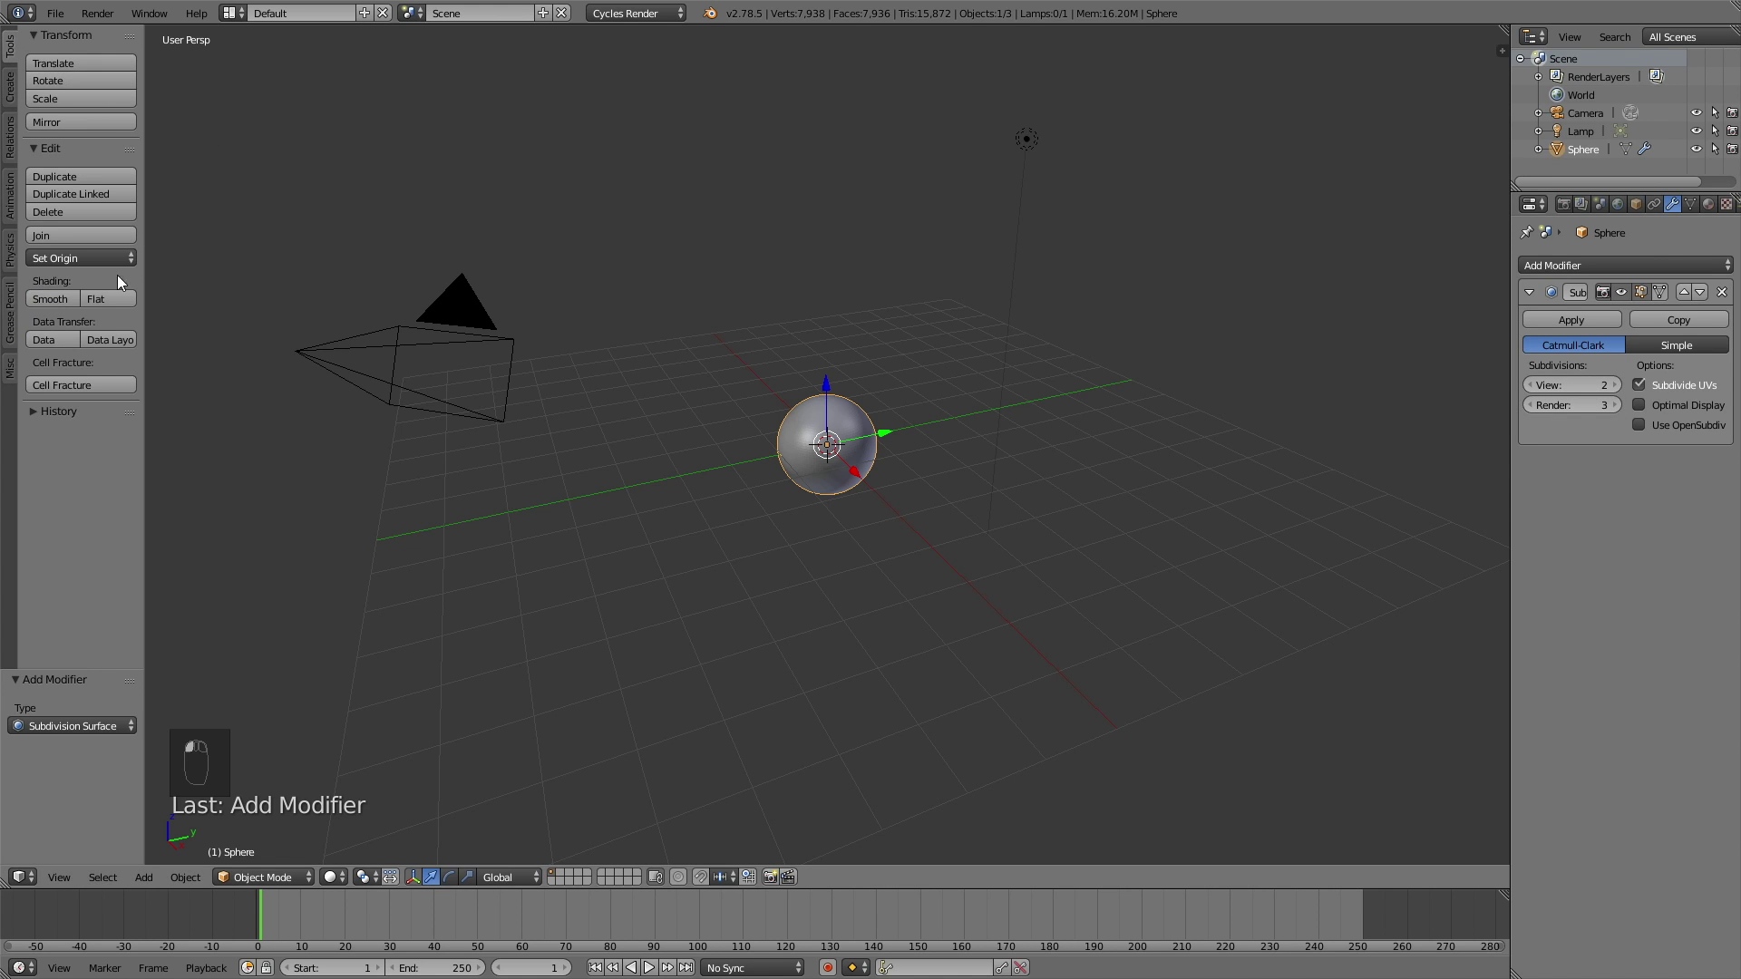
left_click(67, 299)
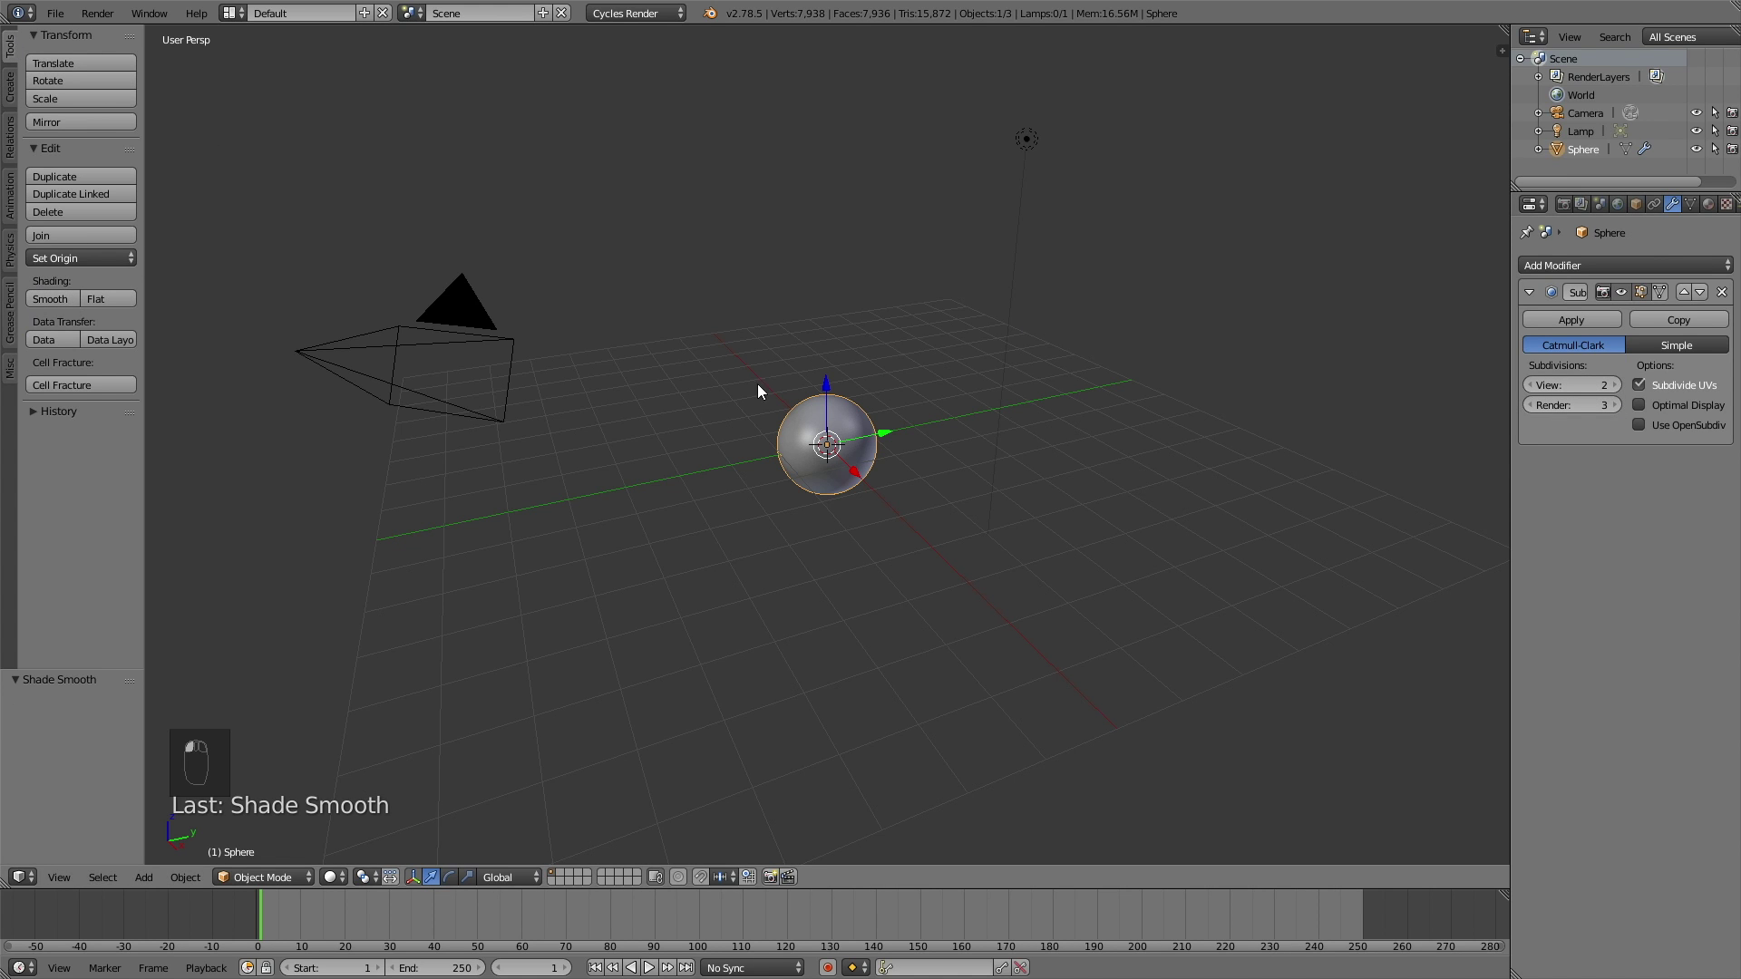
left_click(186, 876)
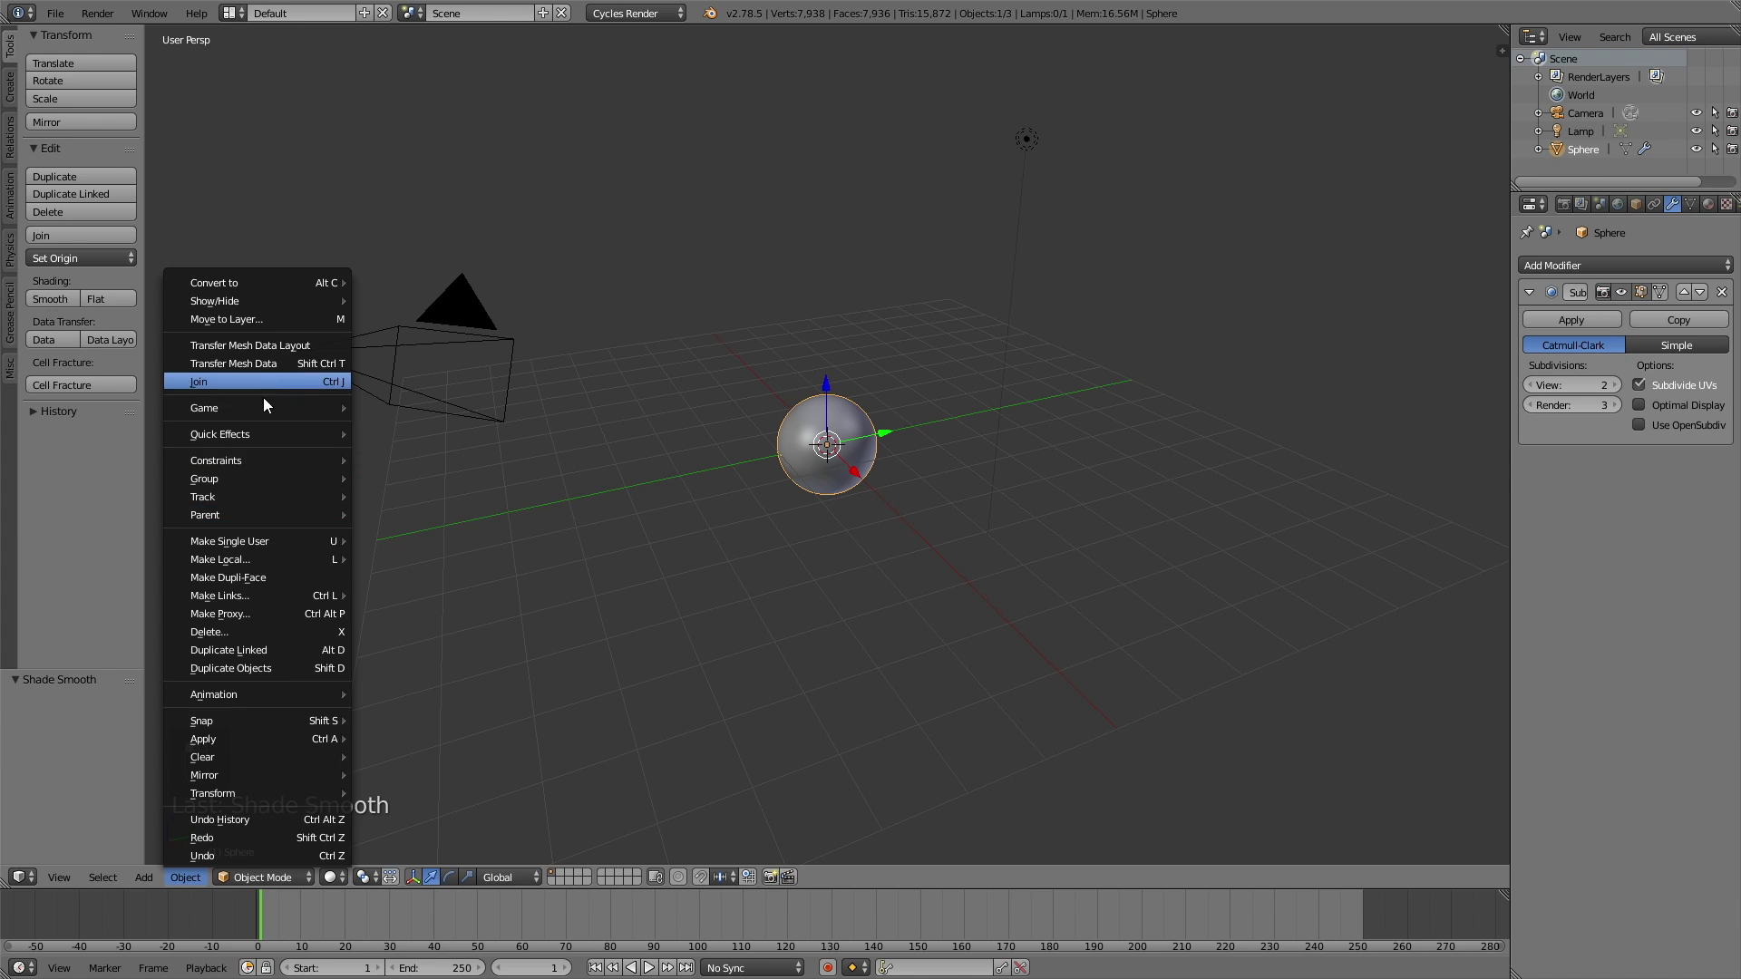
Apply Quick Smoke to the sphere and scale up the new smoke domain
mouse_move(263, 433)
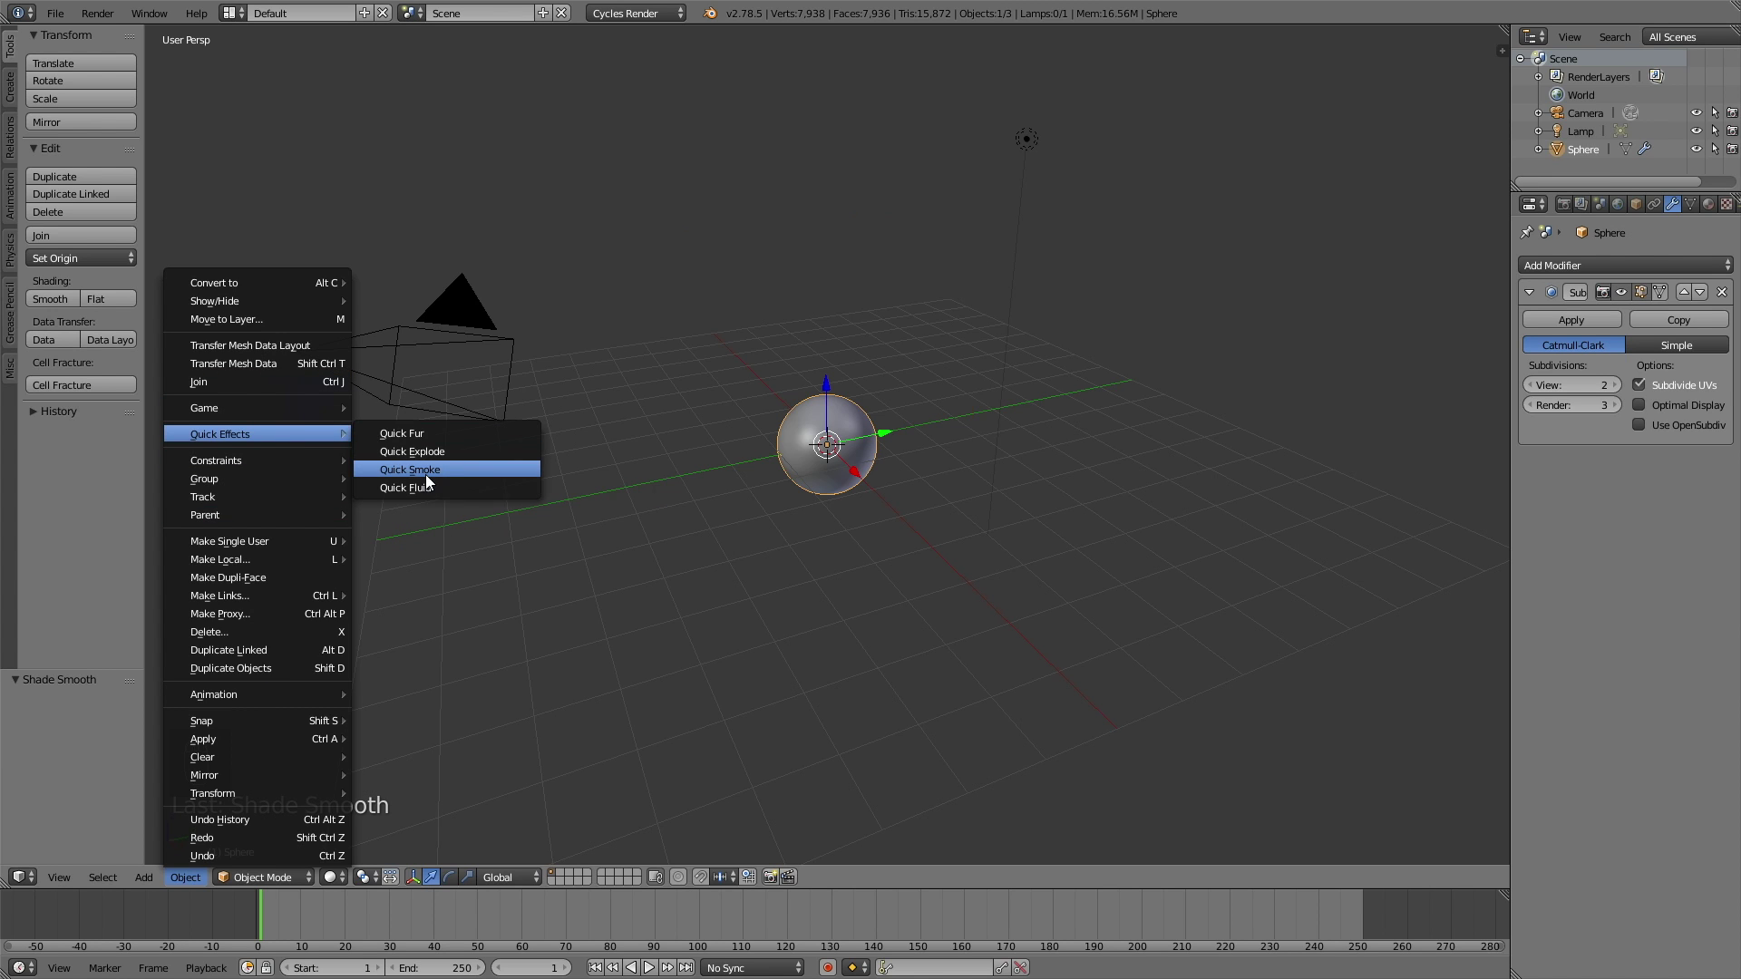
left_click(426, 472)
scroll(848, 535, "down", 5)
middle_click_drag(843, 533, 796, 491)
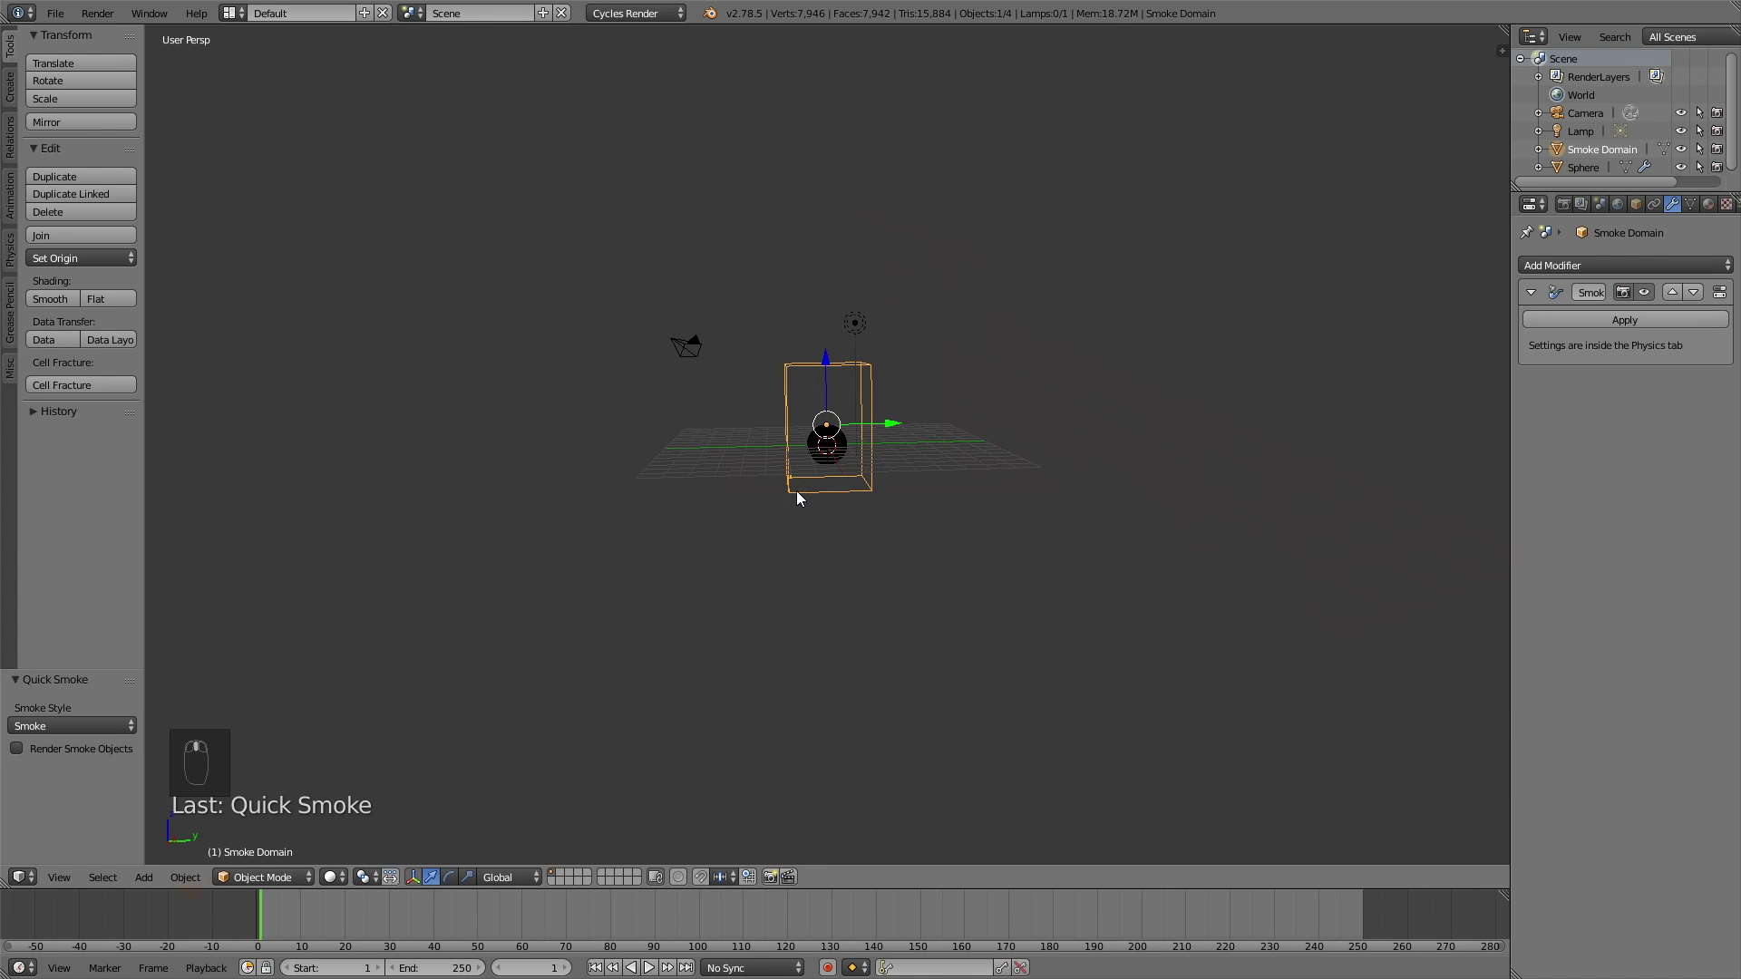
key("s")
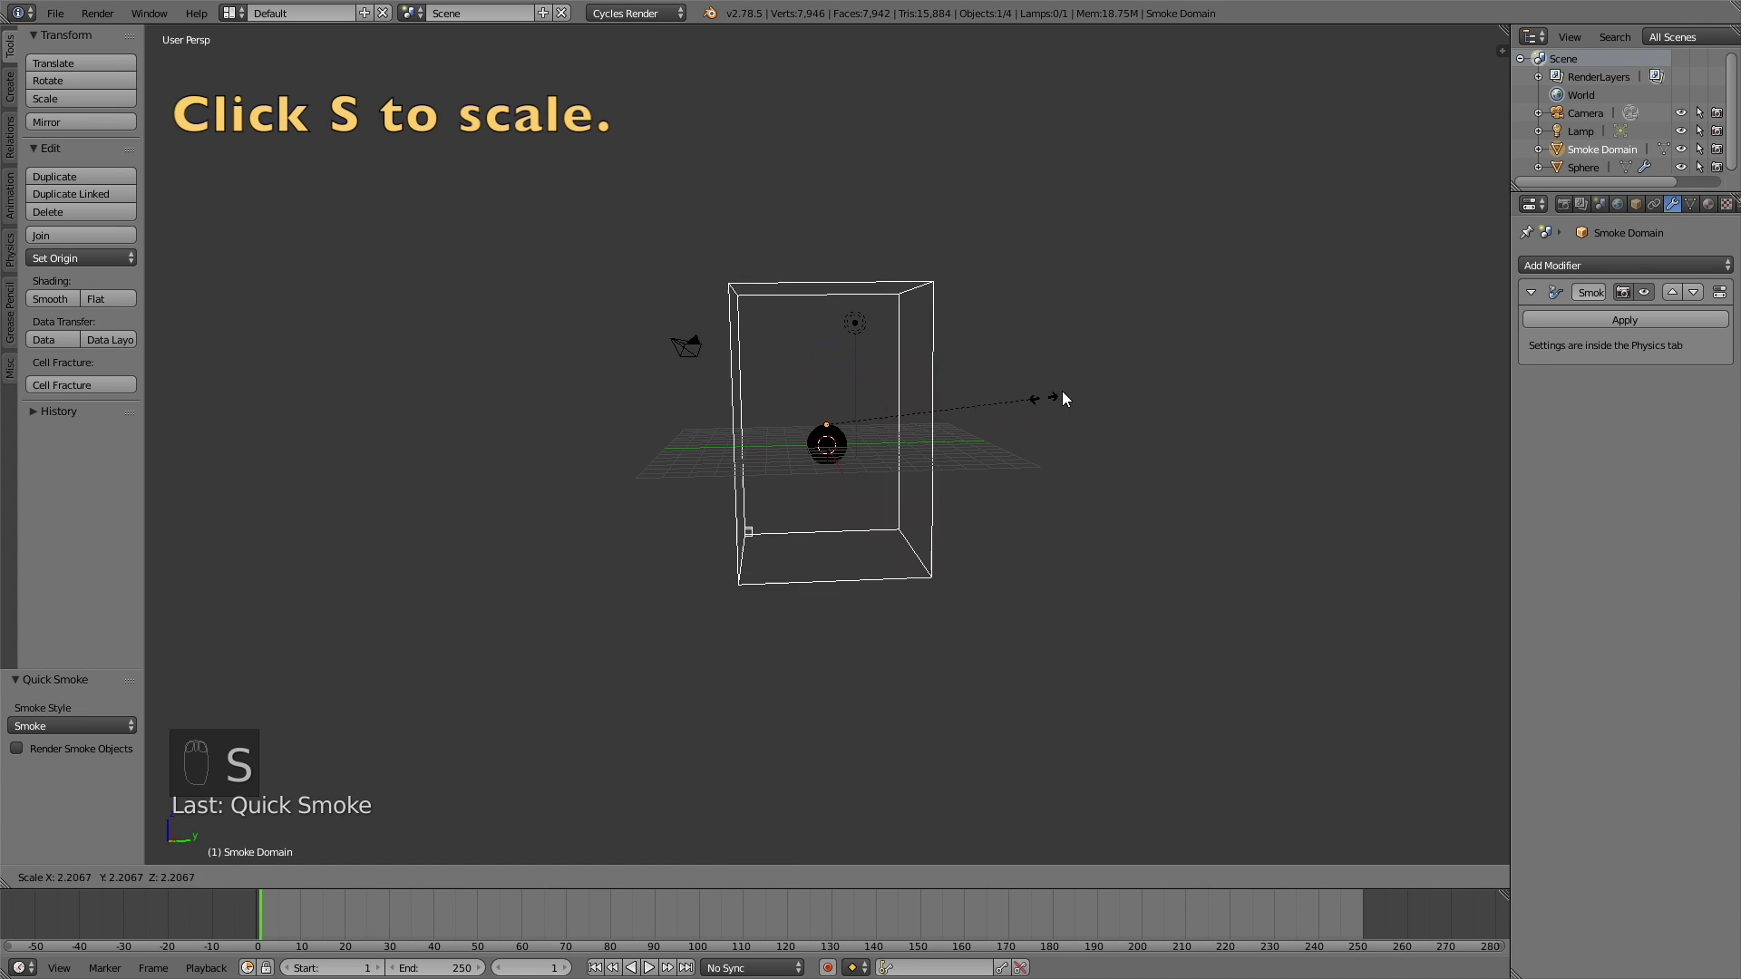
left_click(1141, 378)
Raise the domain along Z, stretch it taller, and raise it to Z 3.561
key("g")
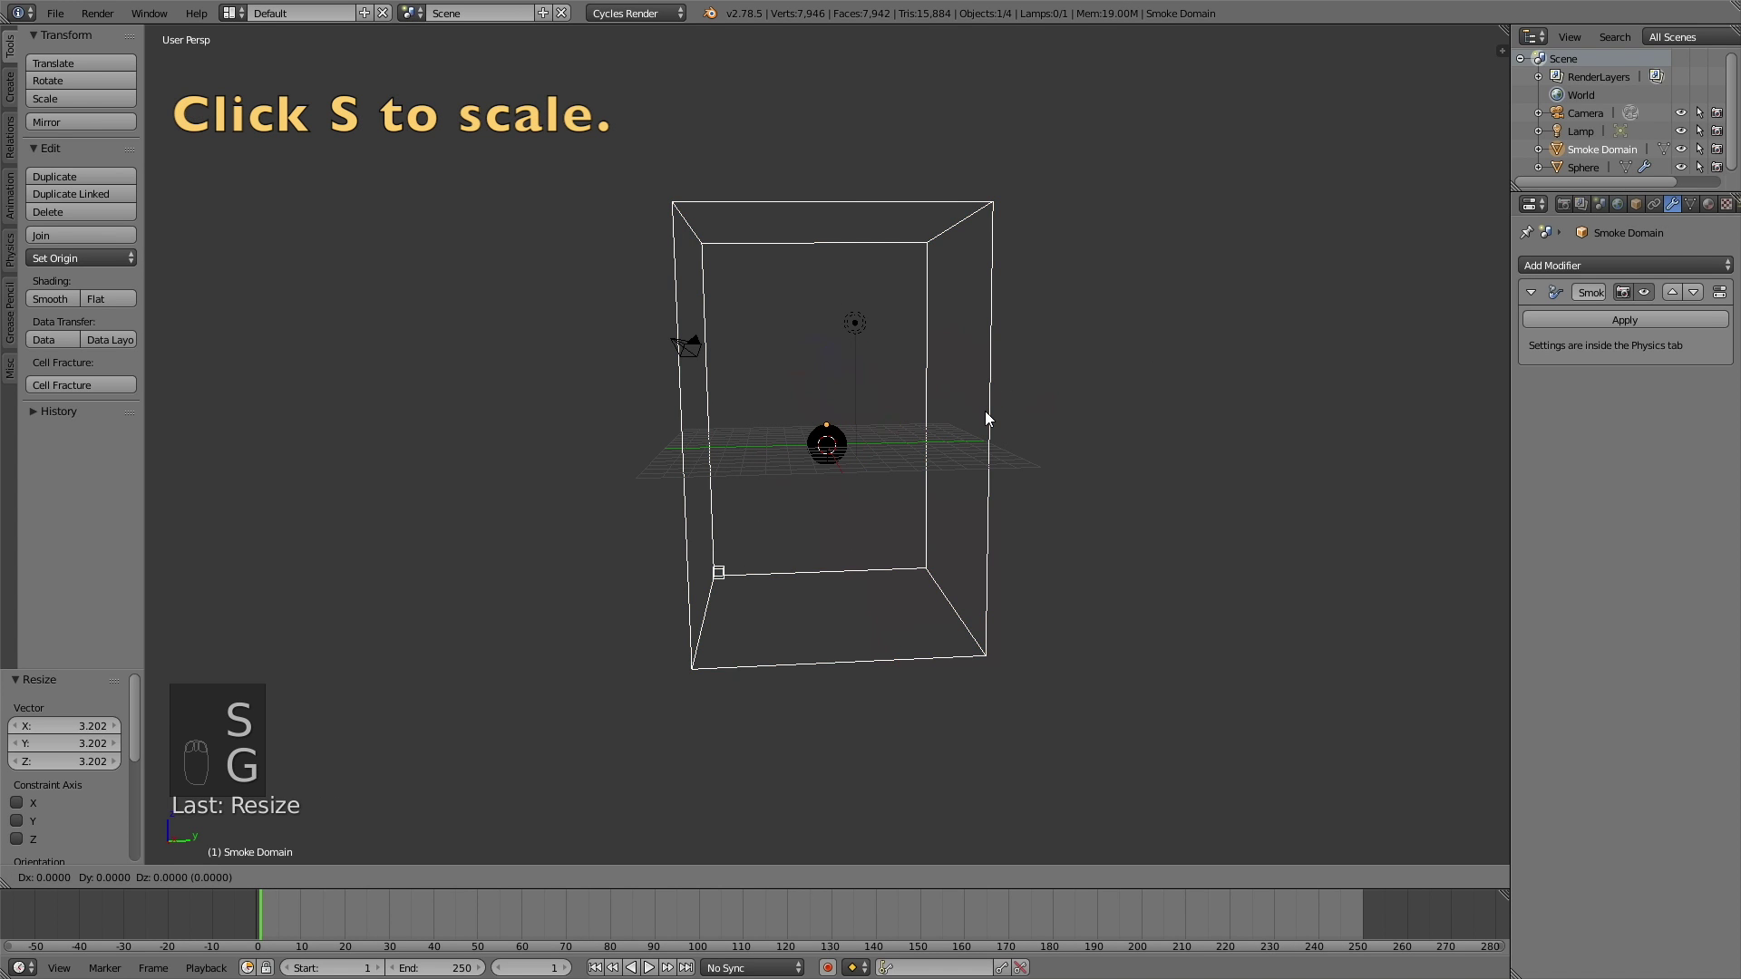
key("z")
left_click(981, 275)
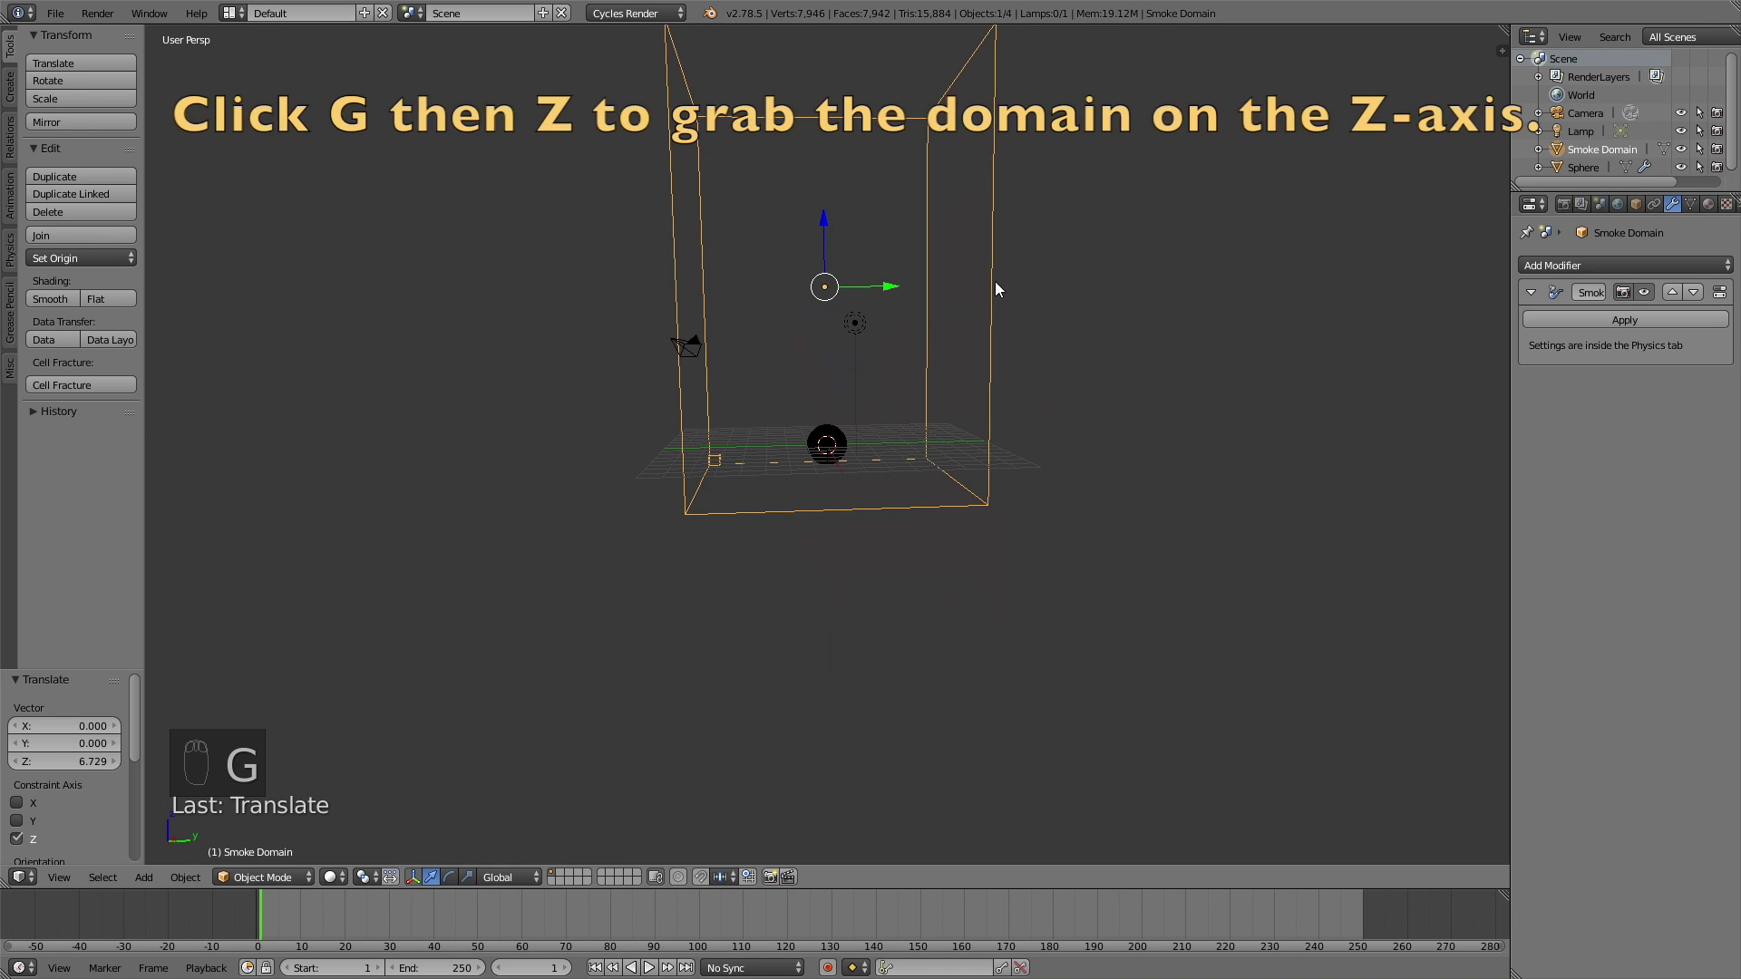
key("s")
key("z")
left_click(1079, 283)
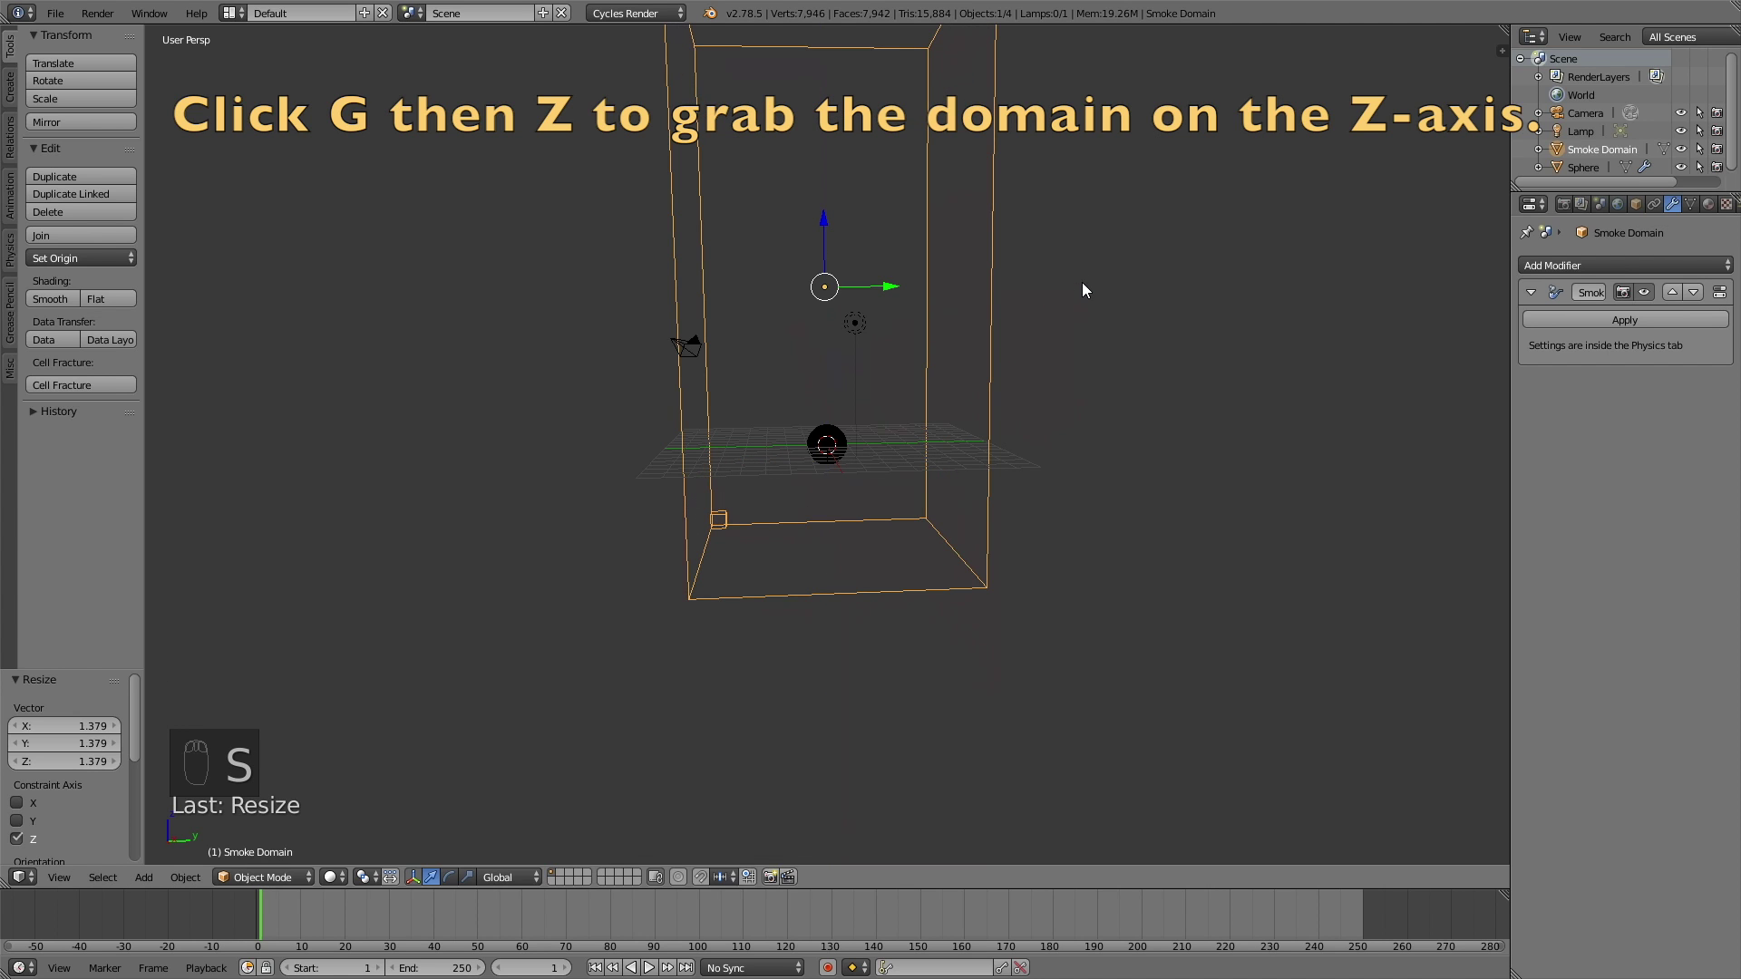
key("g")
key("z")
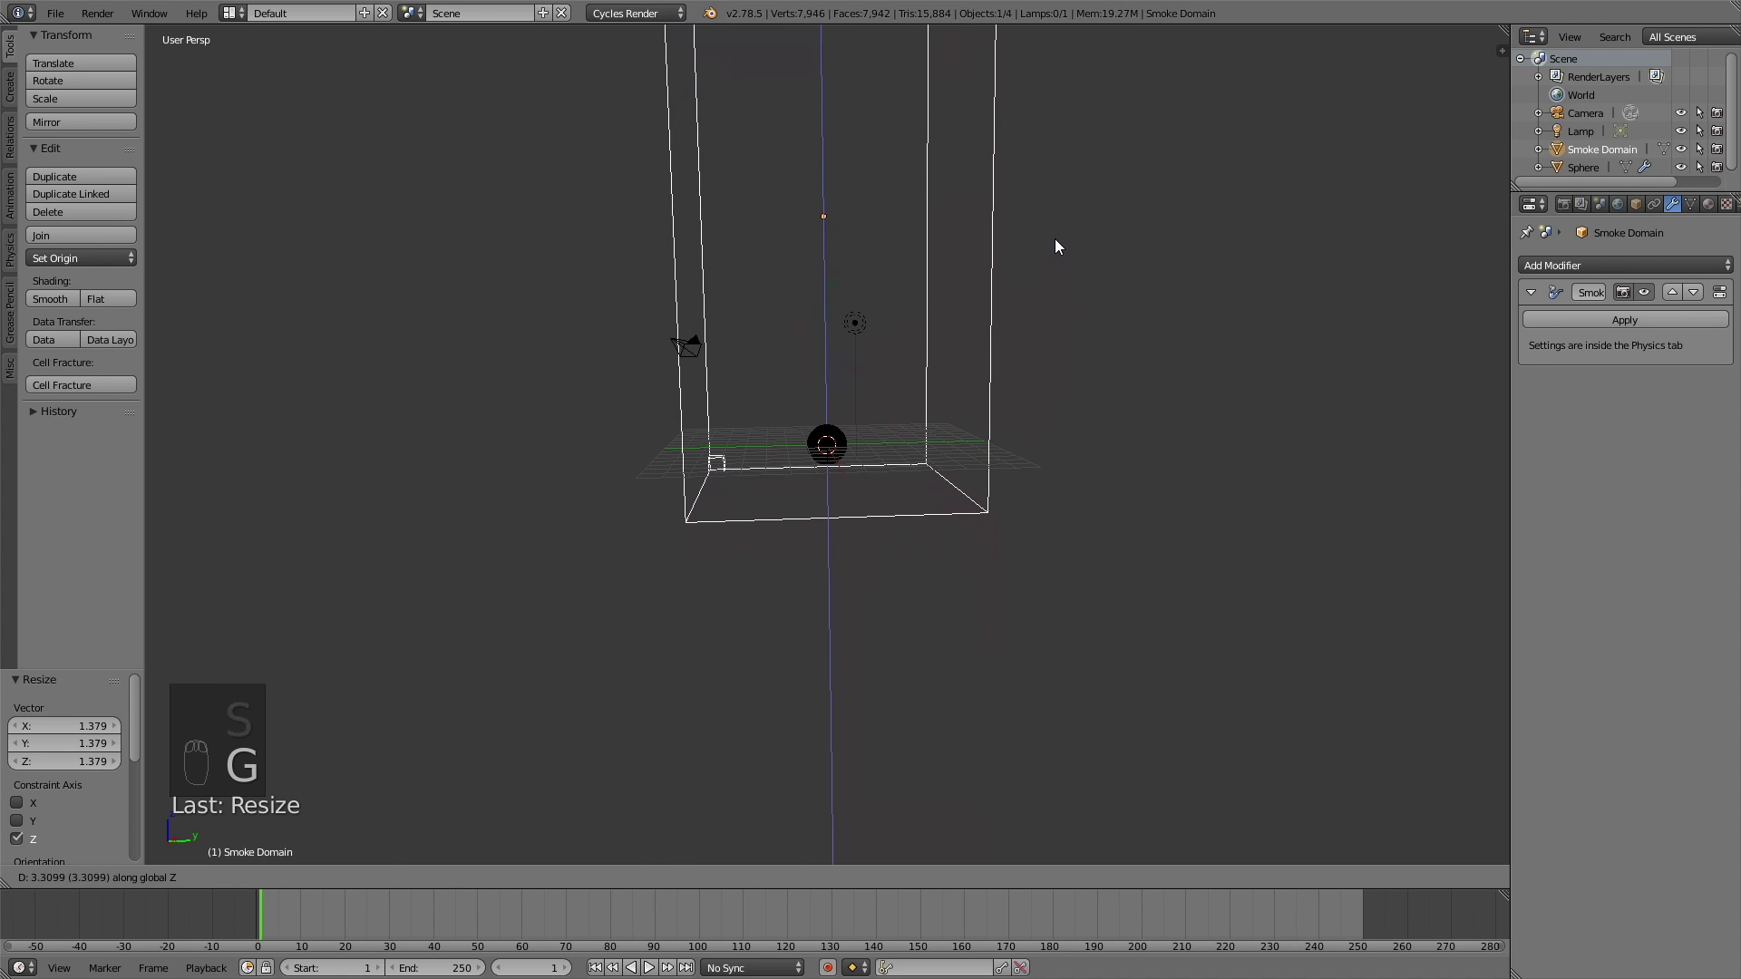
left_click(1054, 237)
scroll(998, 301, "down", 2)
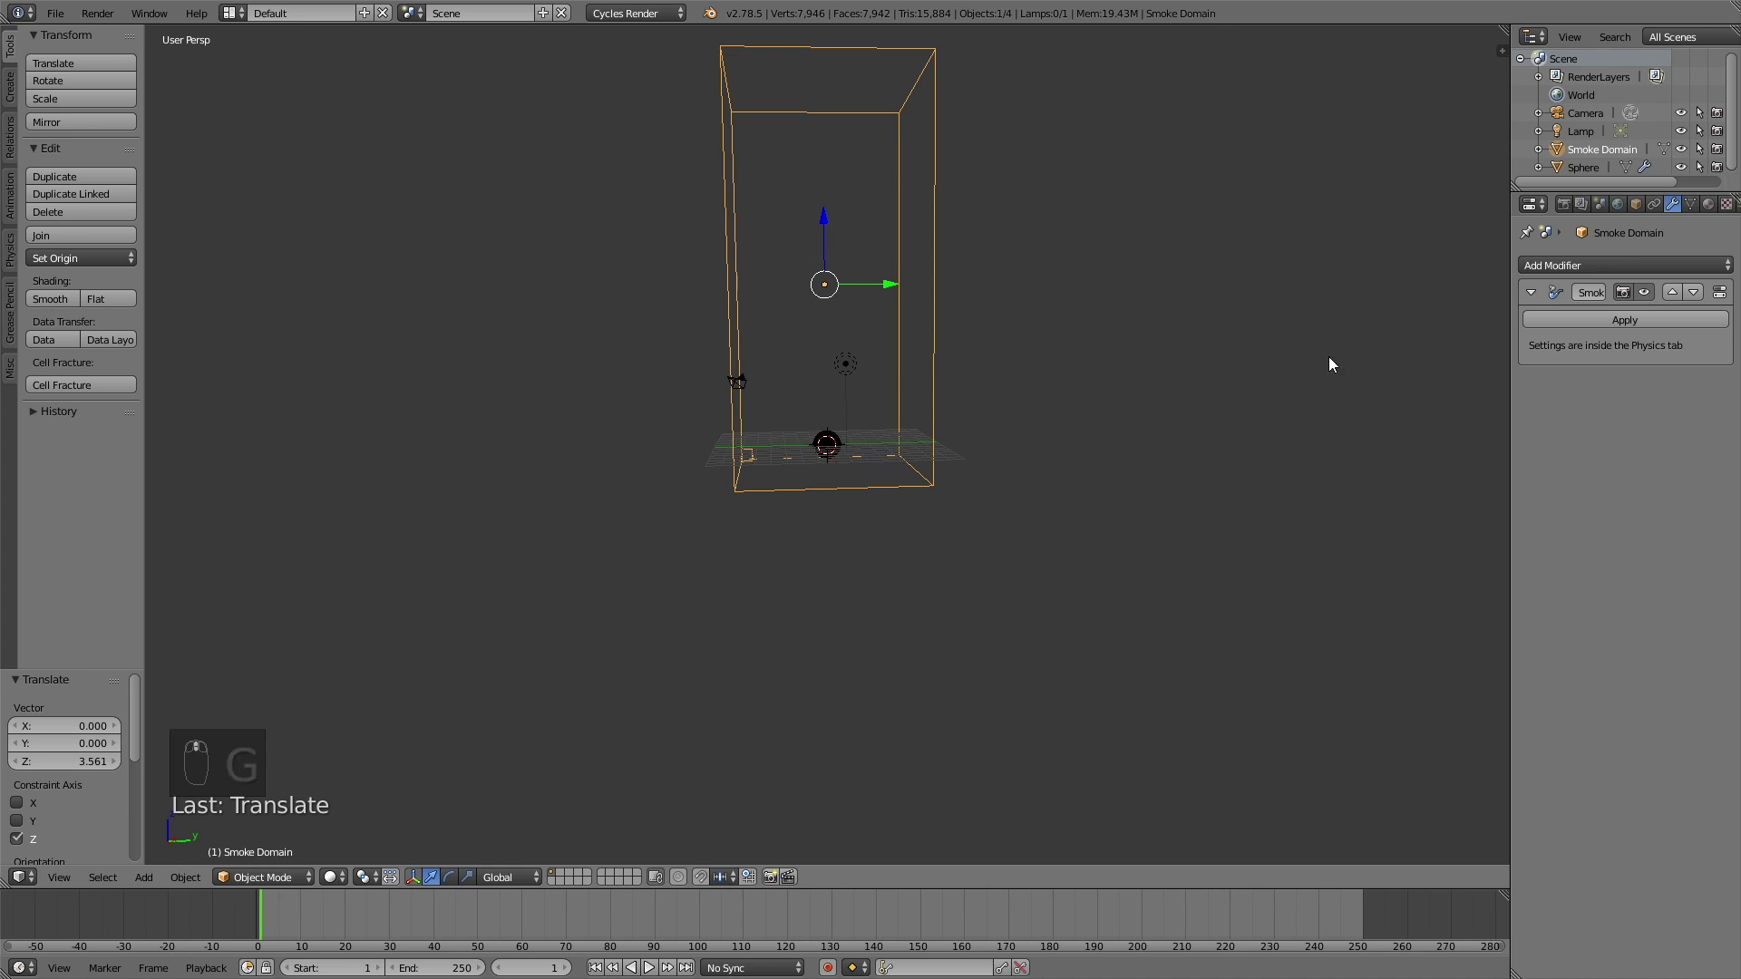
scroll(1678, 203, "down", 2)
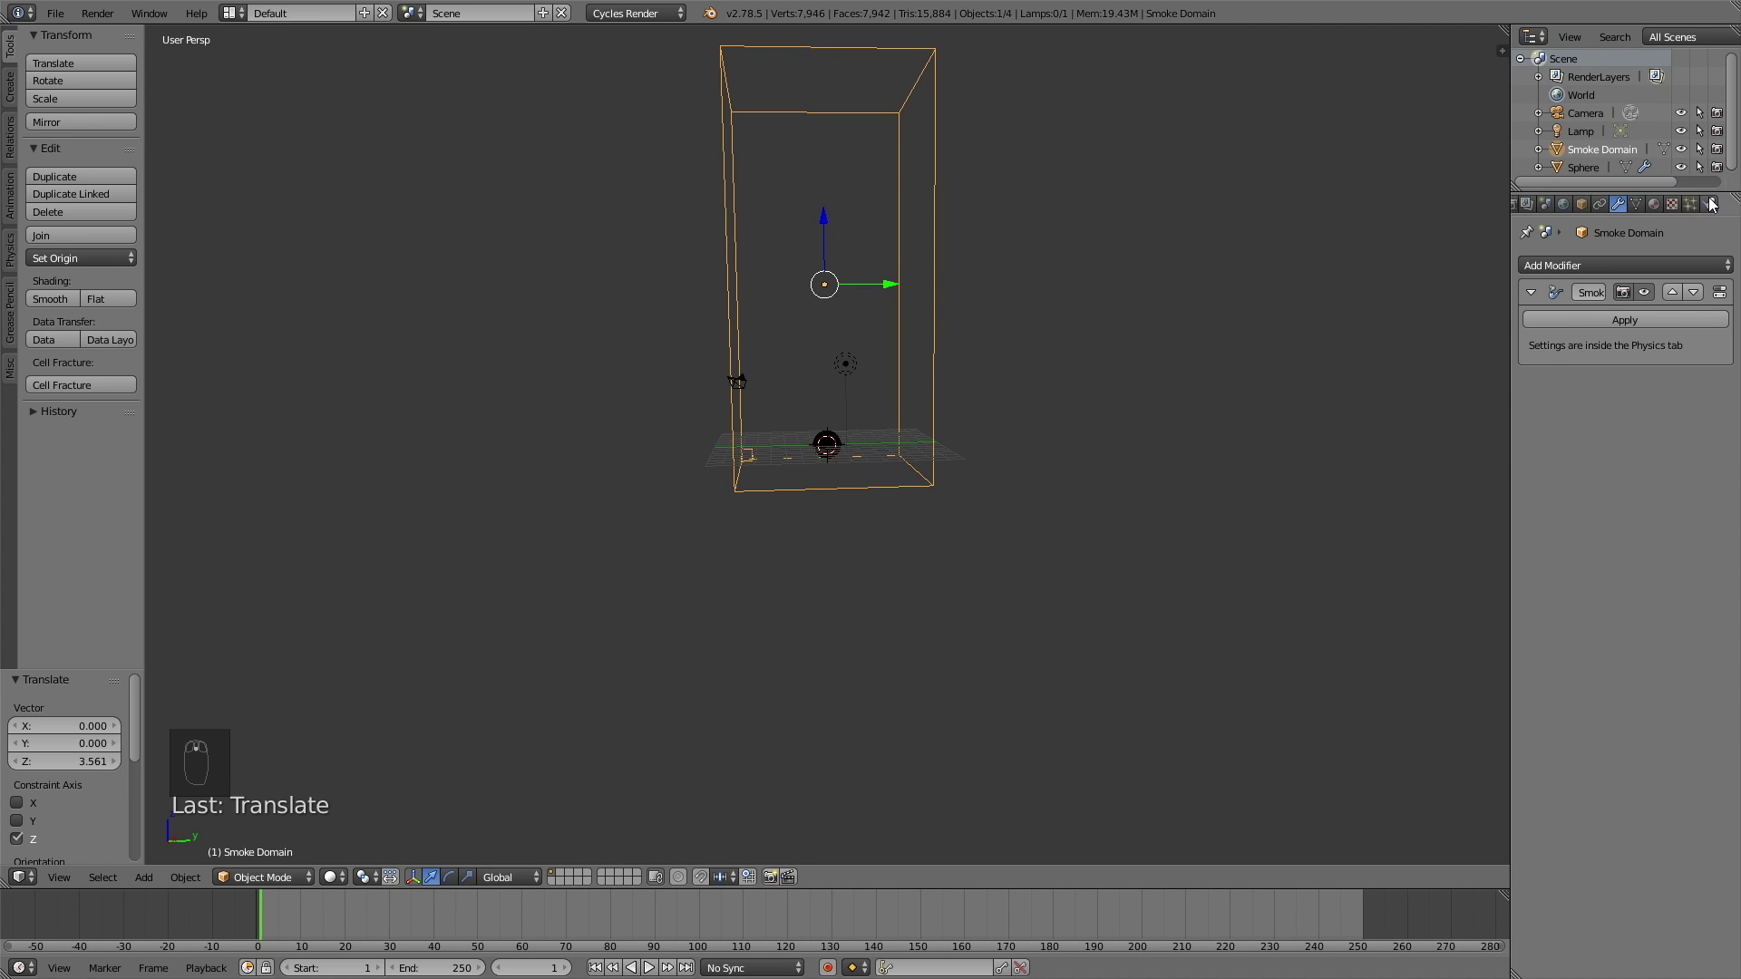
left_click(1709, 204)
Set the domain's resolution divisions to 150 and play the simulation to frame 83
left_click(1561, 465)
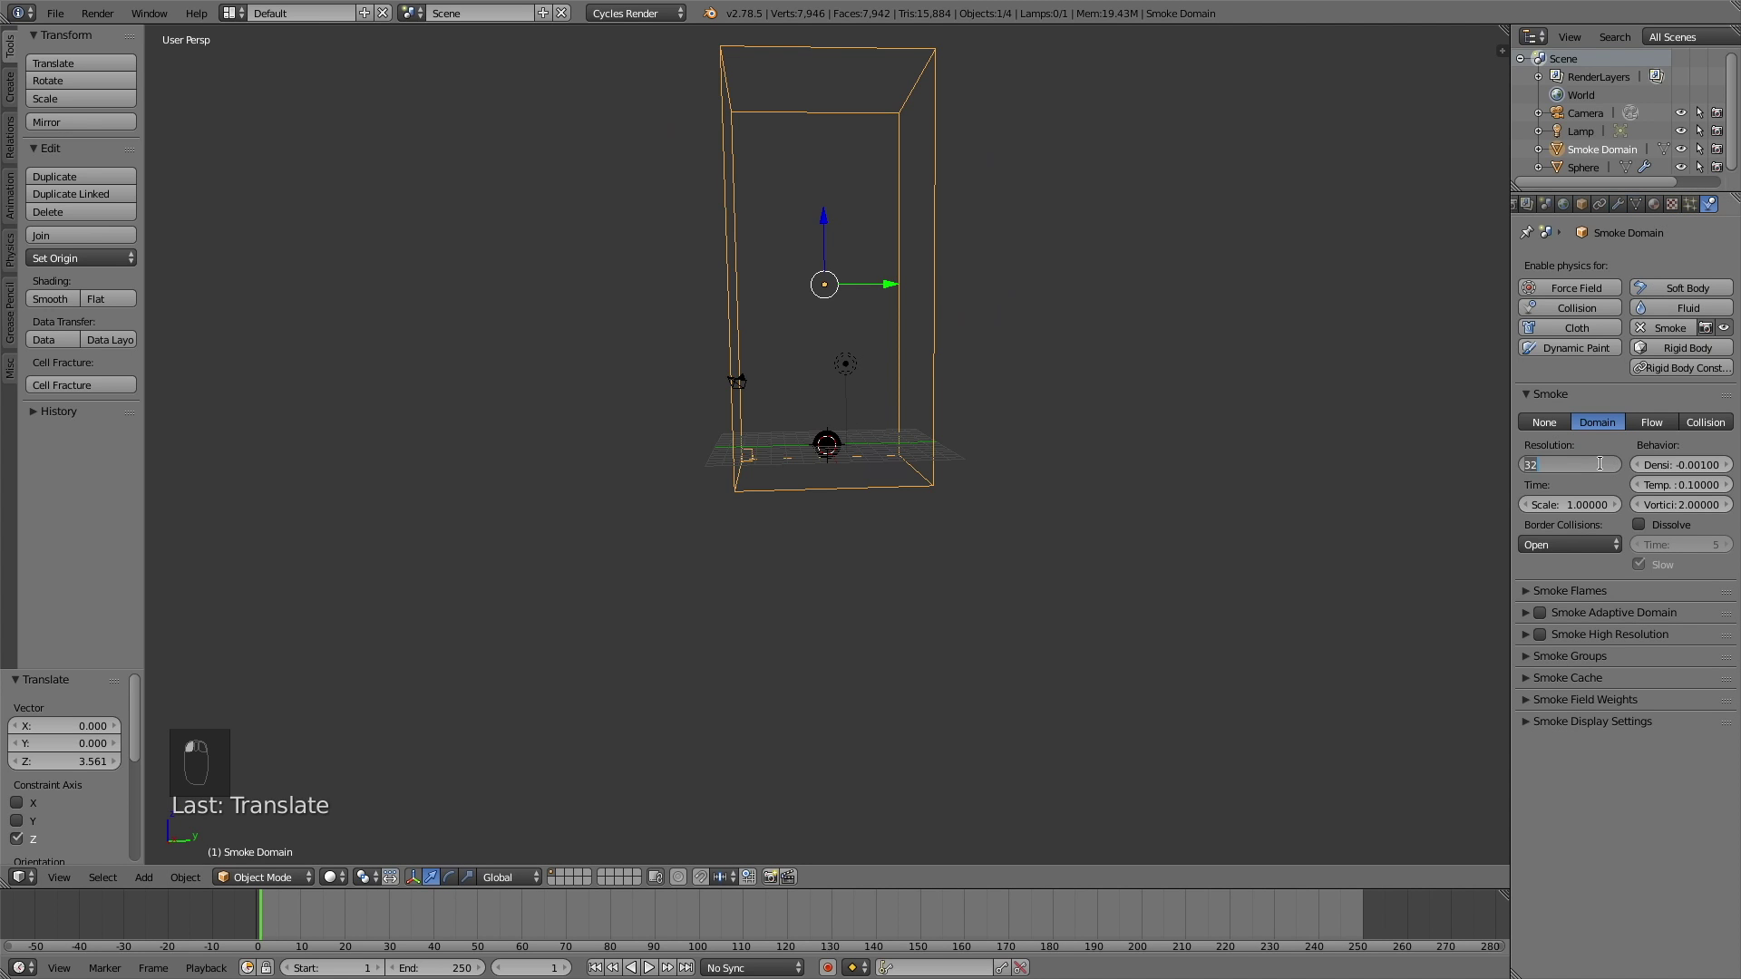
type("150")
key("Return")
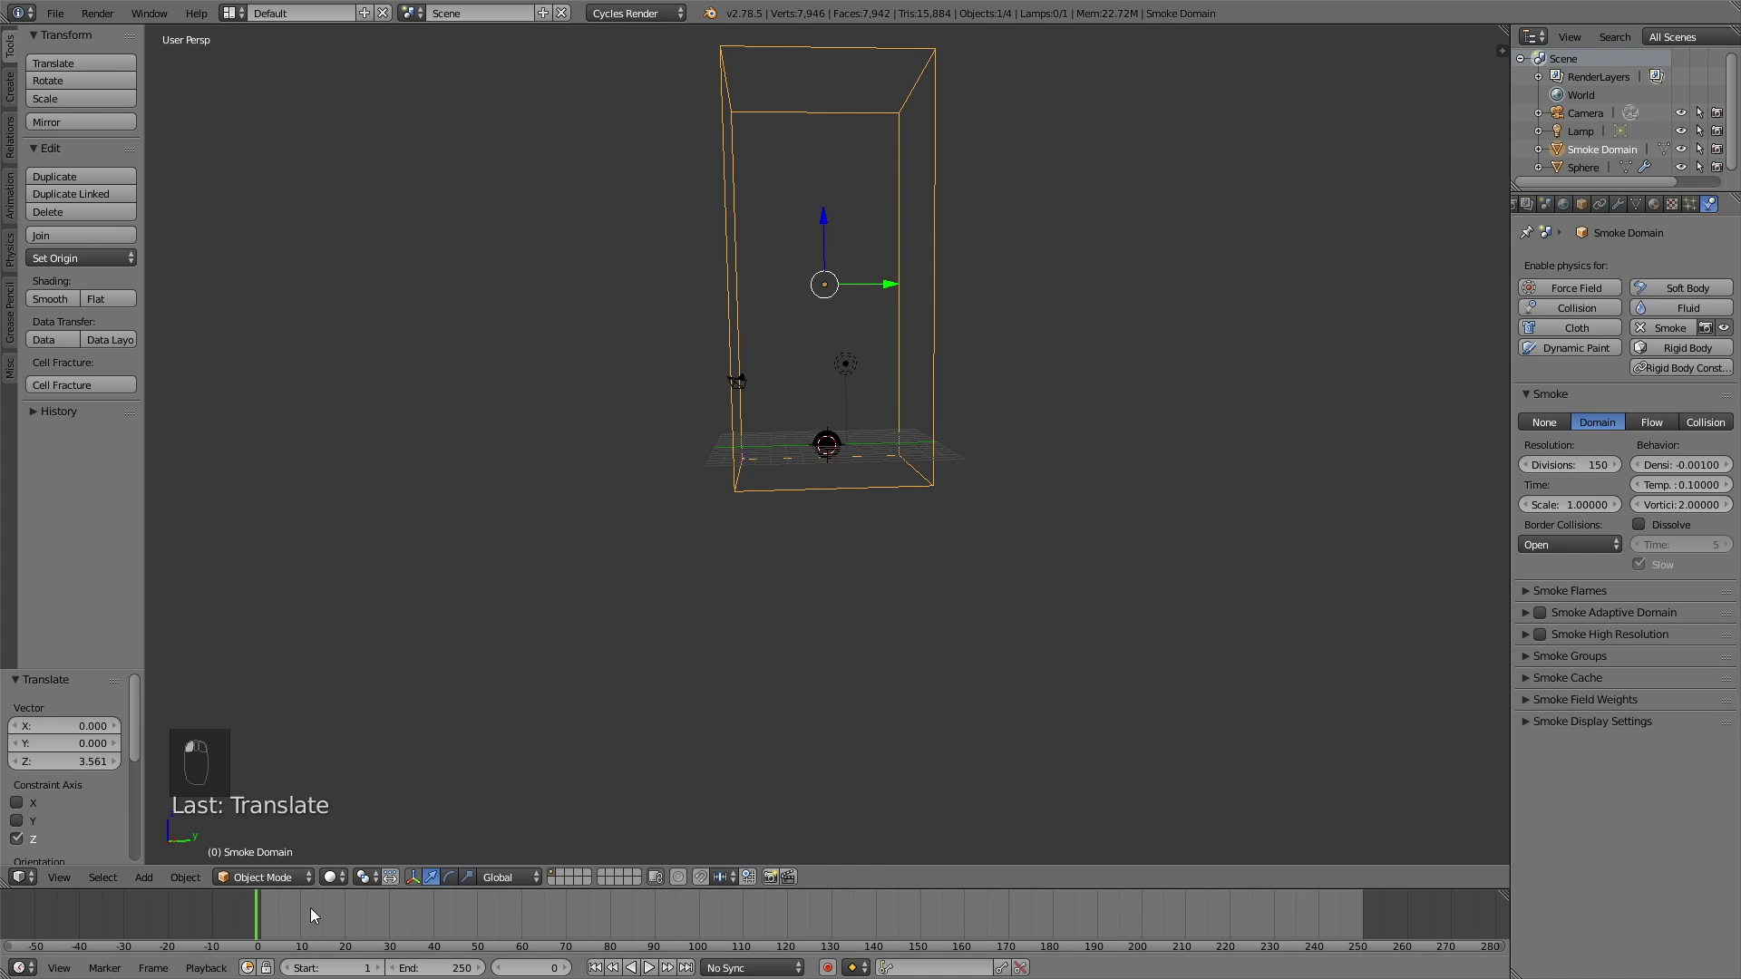
left_click(649, 967)
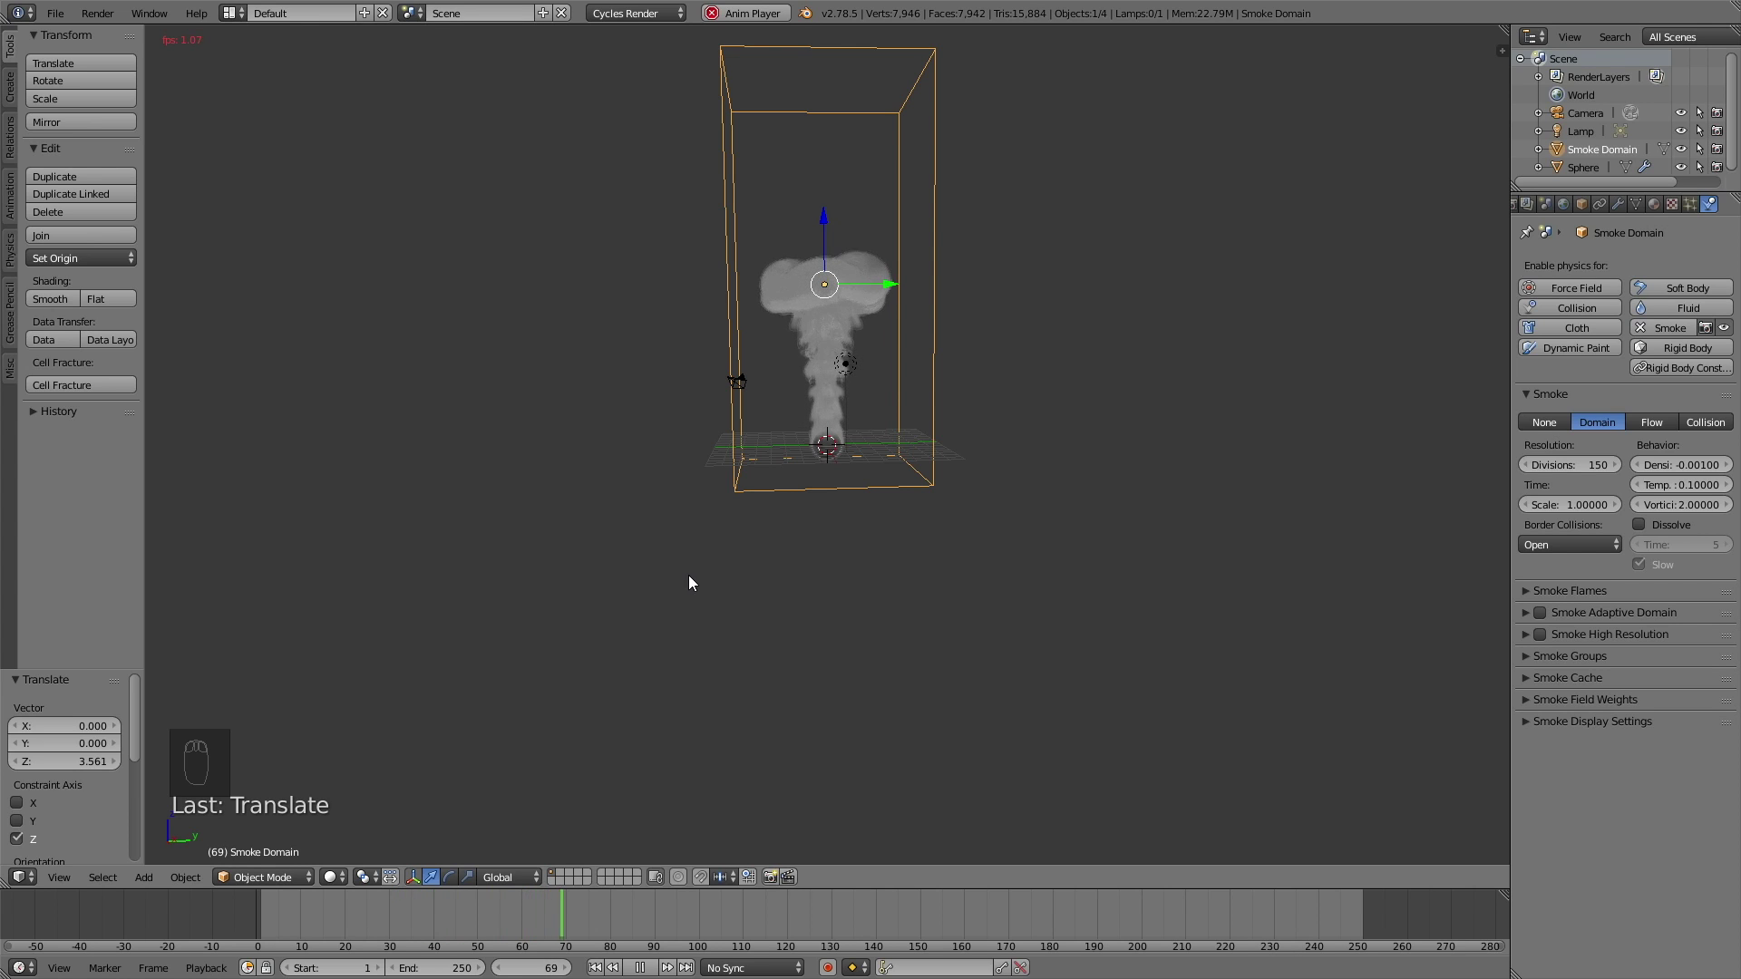
left_click(640, 968)
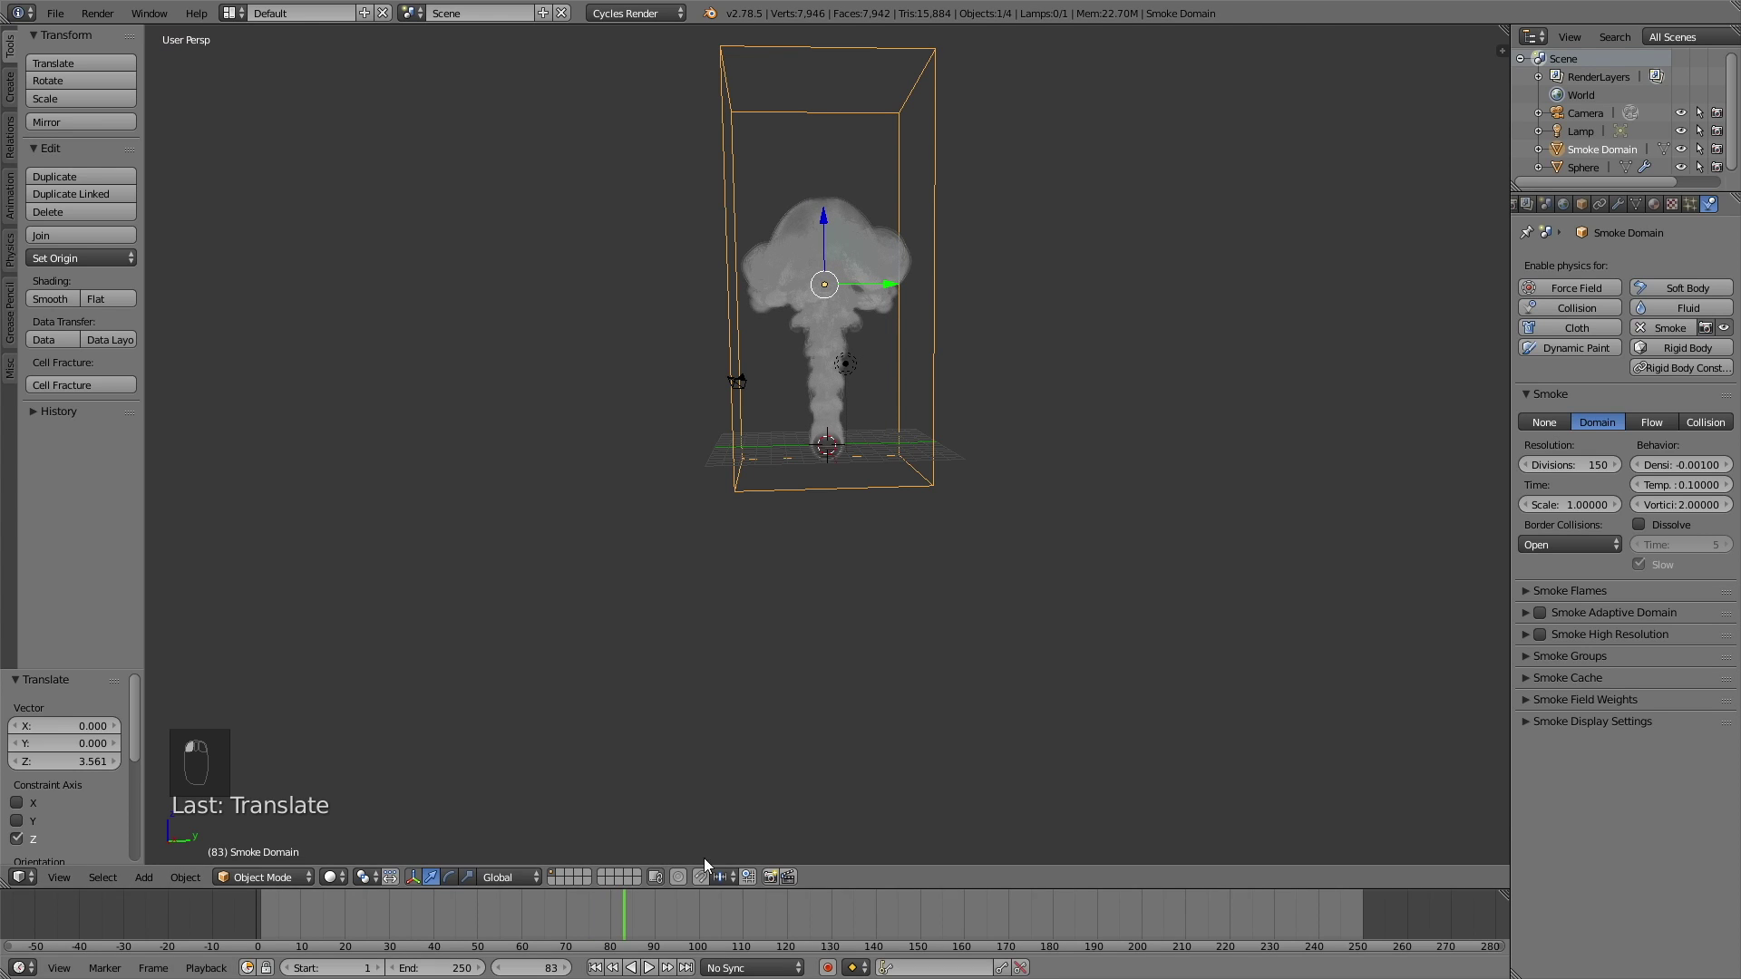
Make the lamp a Sun using nodes with emission strength 8.000
right_click(849, 364)
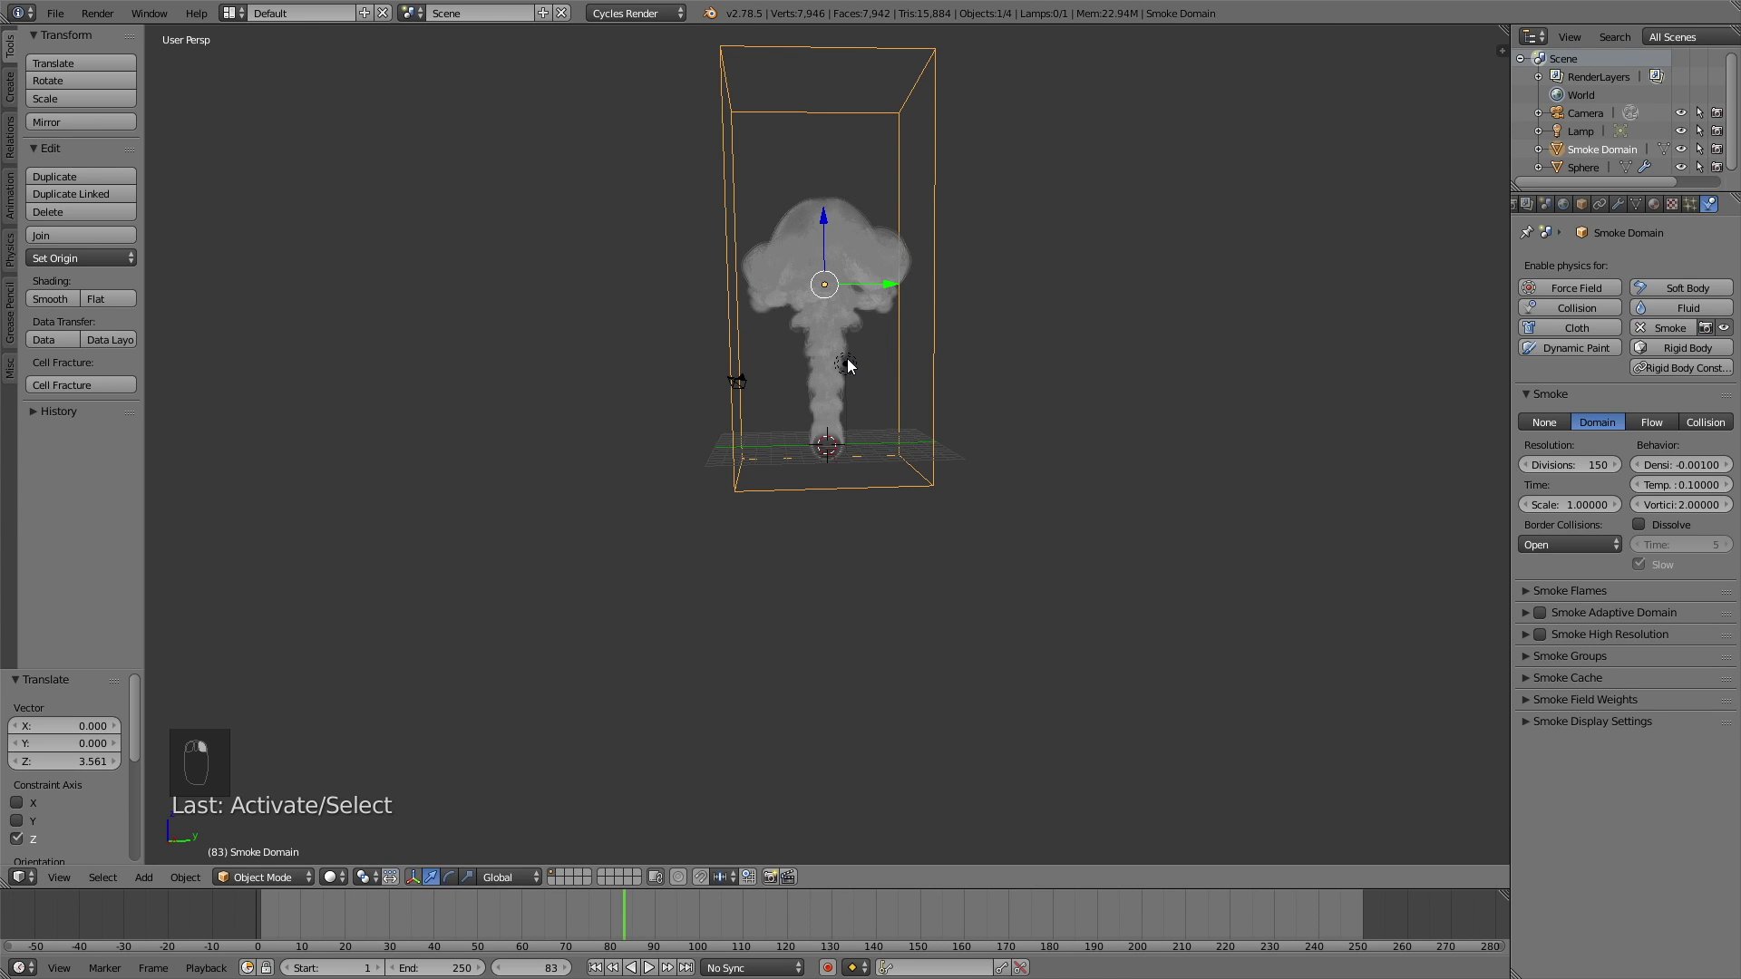
right_click(847, 366)
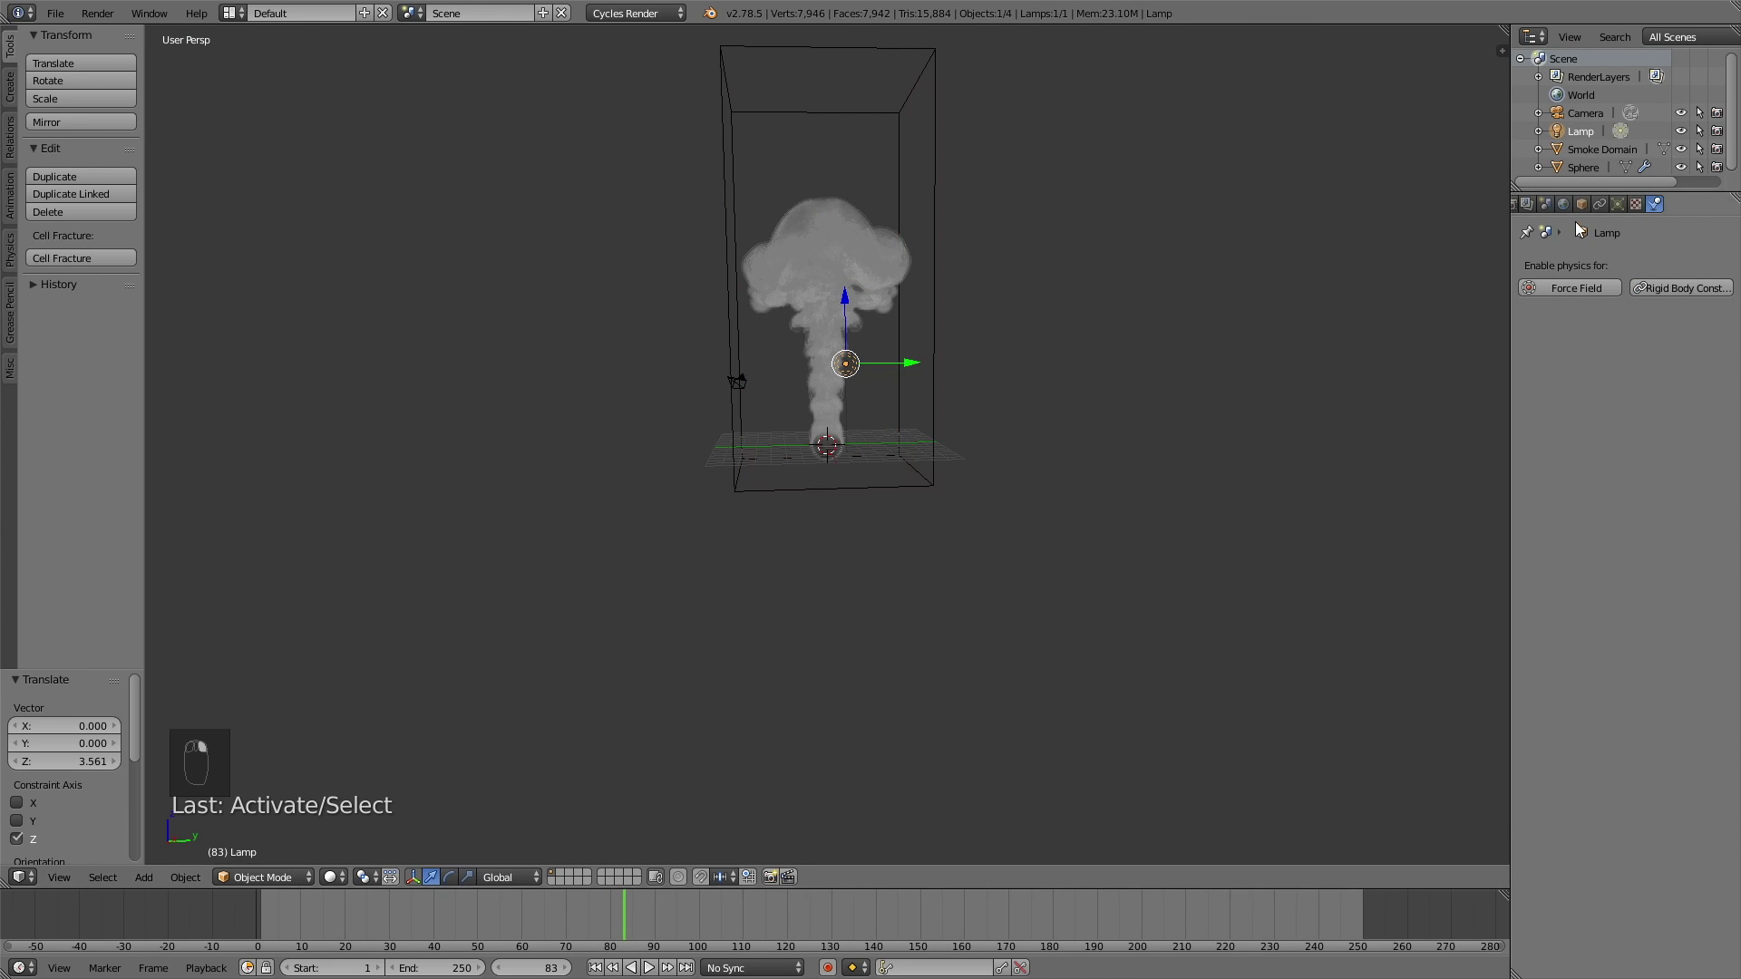
left_click(1618, 204)
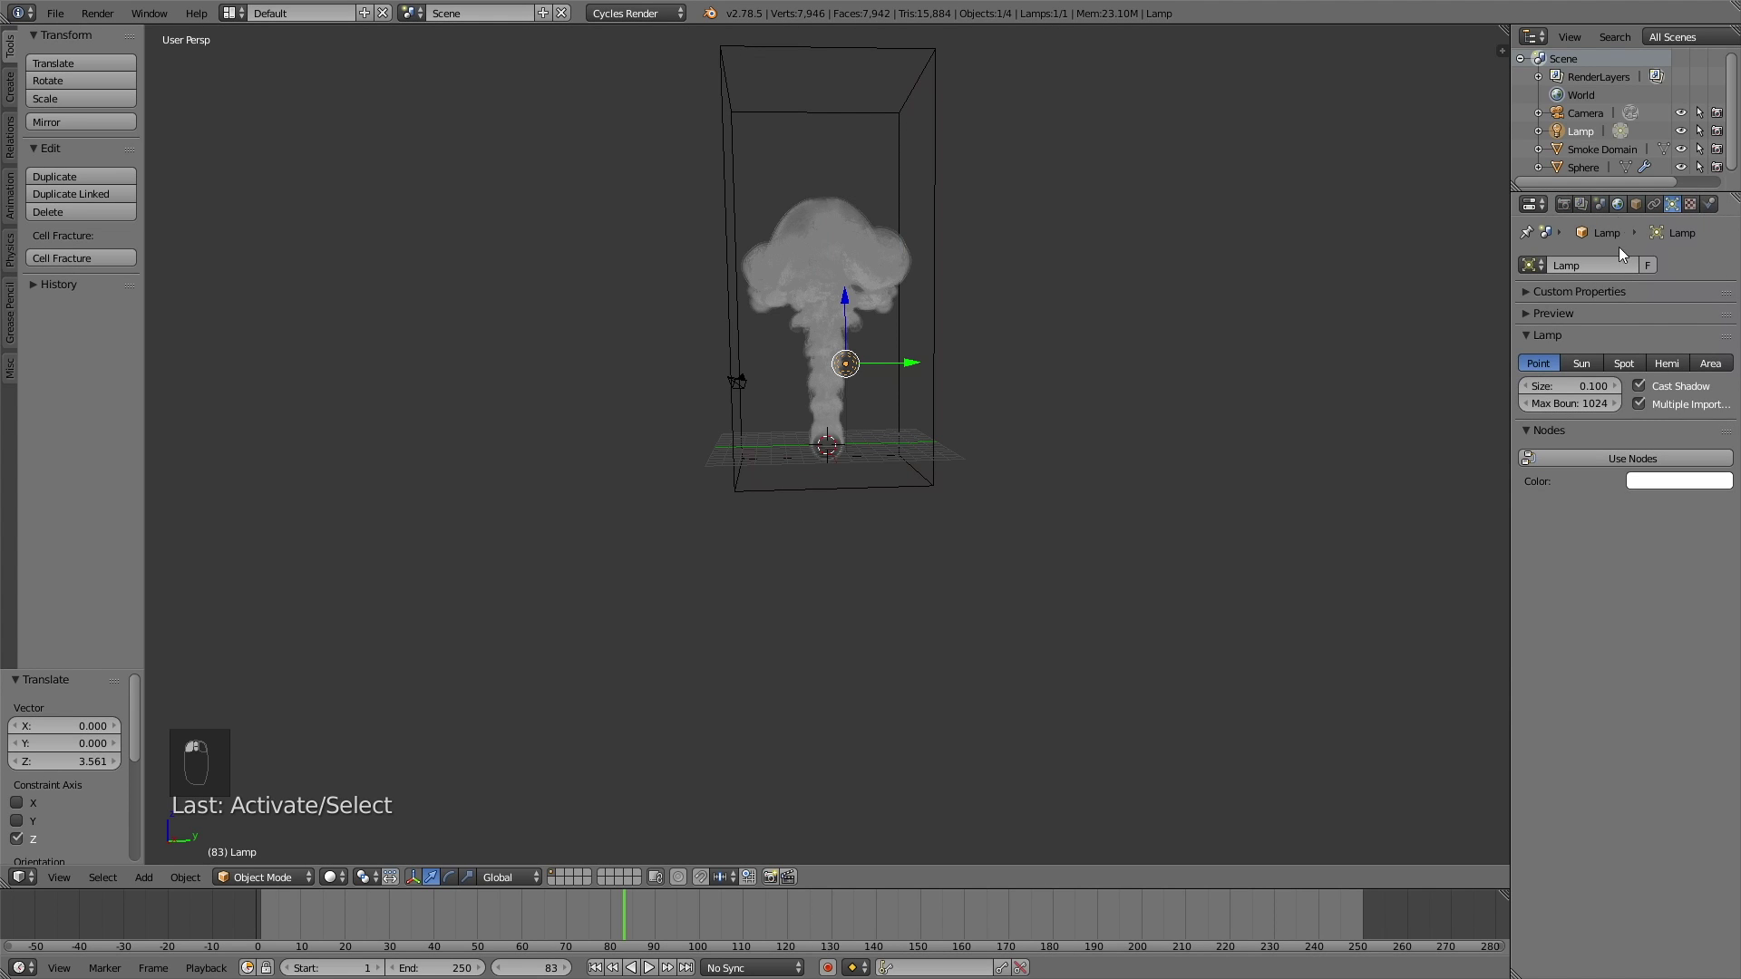
left_click(1582, 363)
left_click(1586, 389)
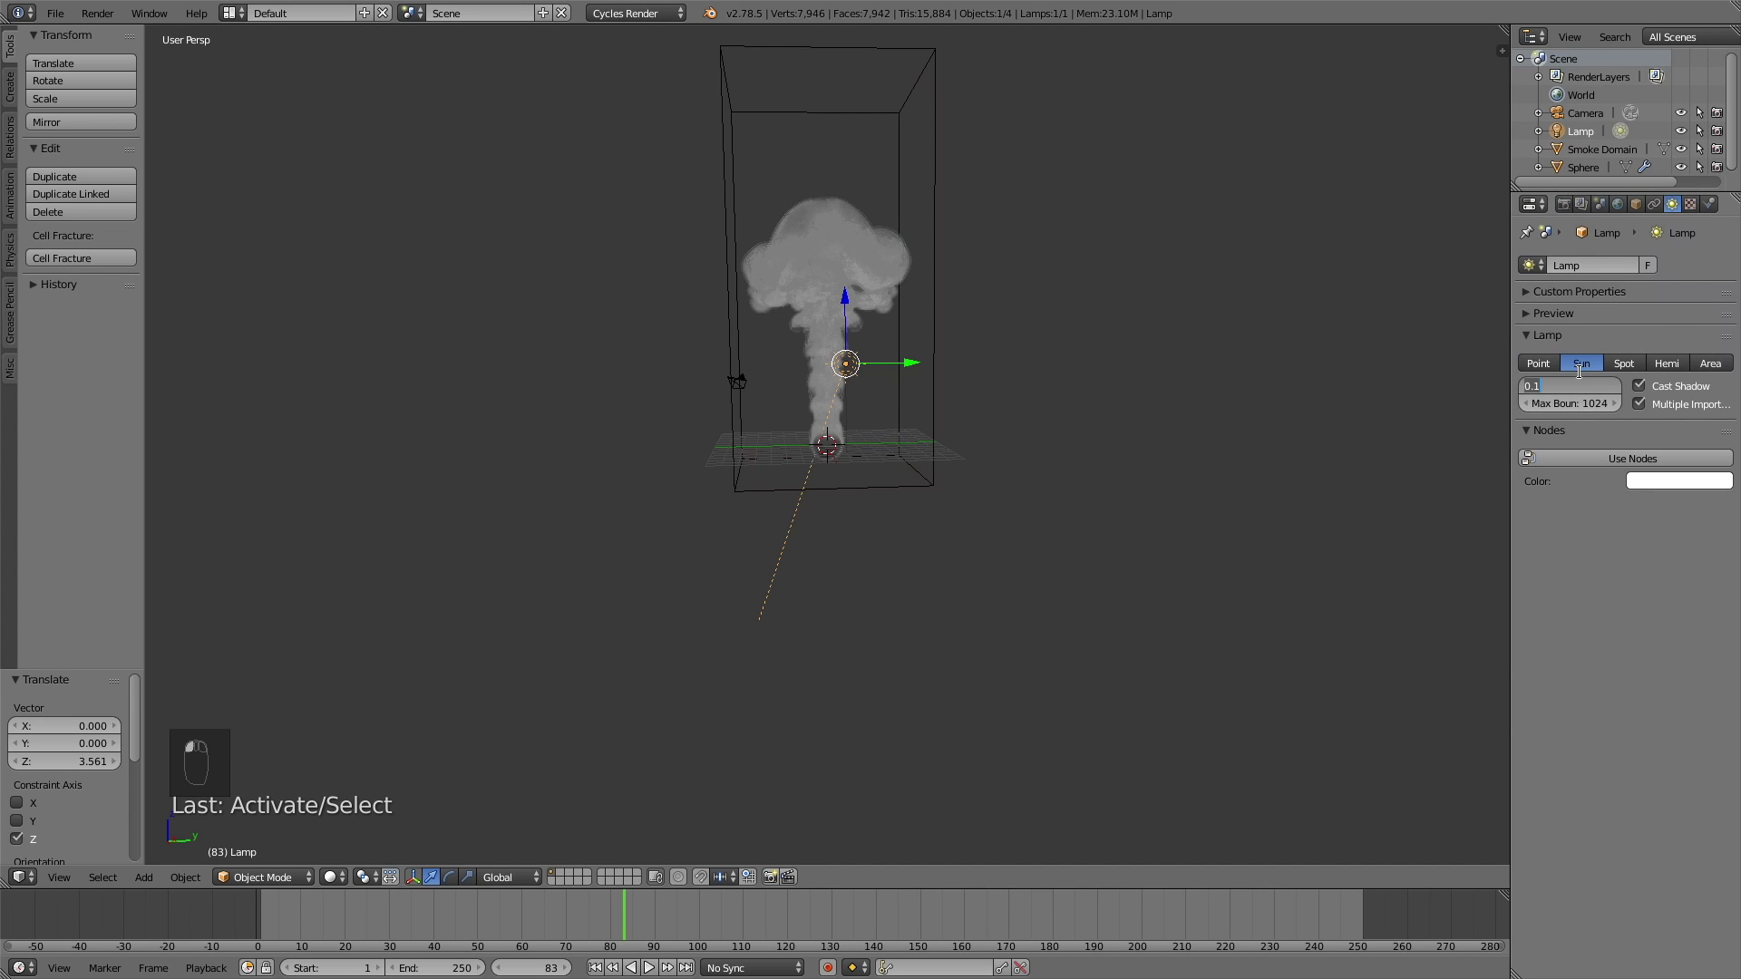
left_click(1607, 459)
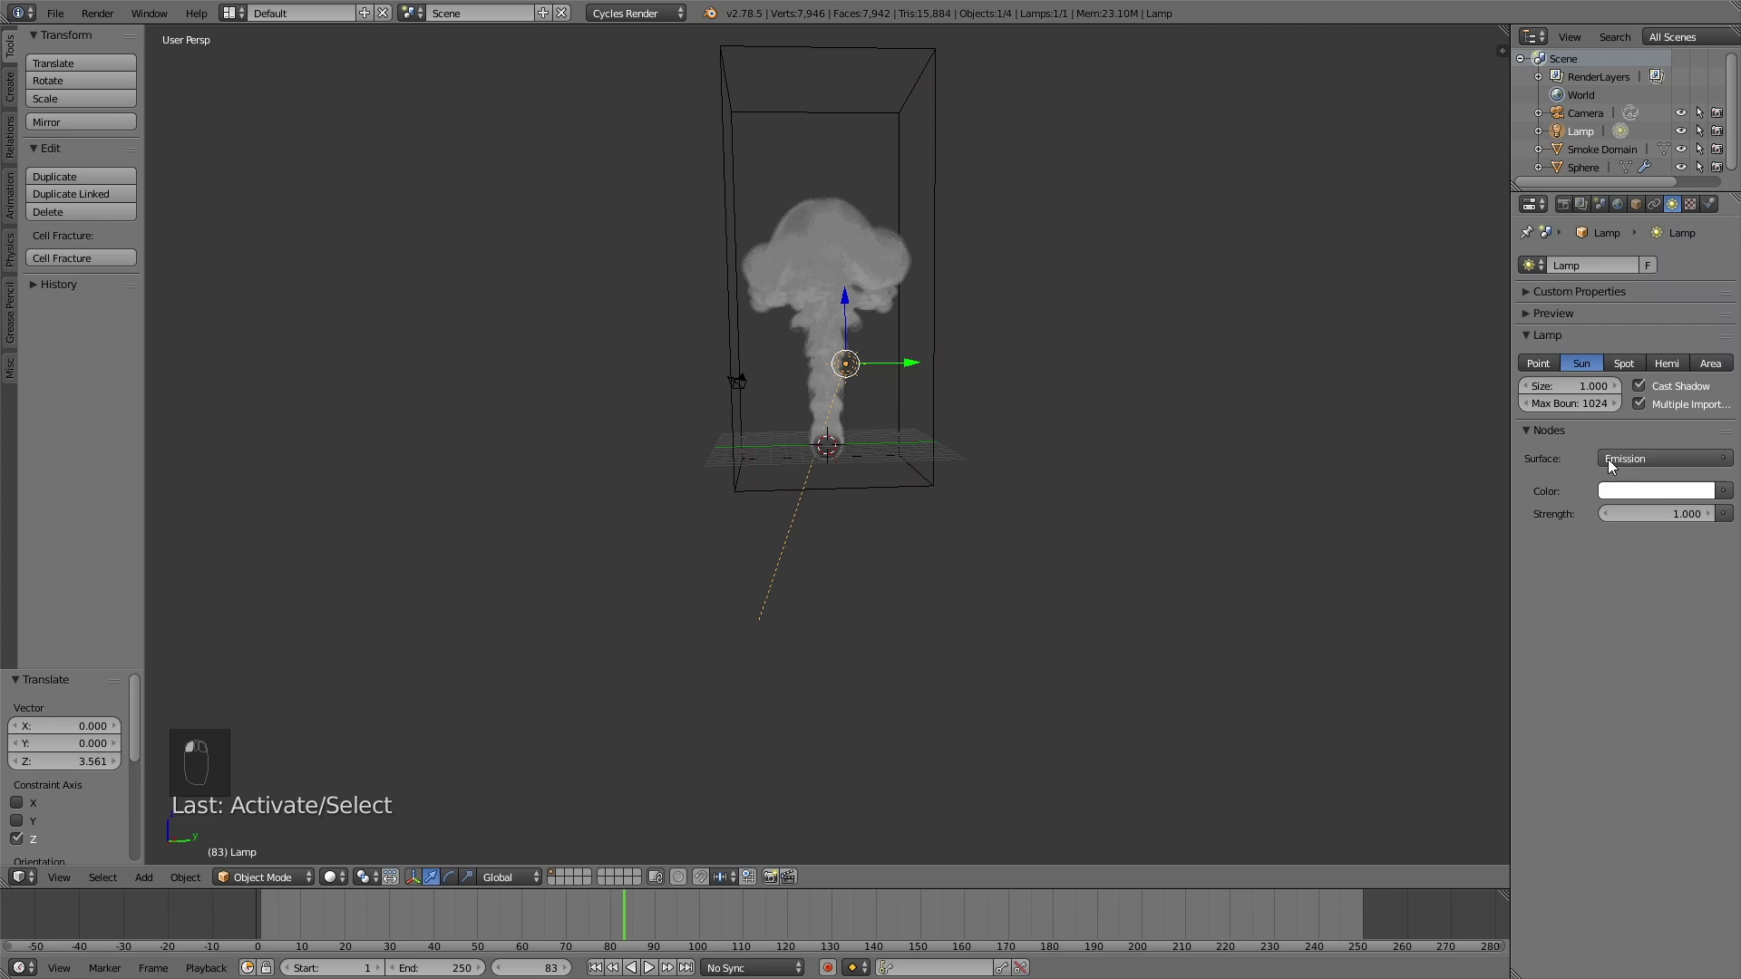
left_click(1666, 505)
Move the sun up and right of the smoke domain and tilt it 11.194°
middle_click_drag(935, 559, 1043, 514)
key("g")
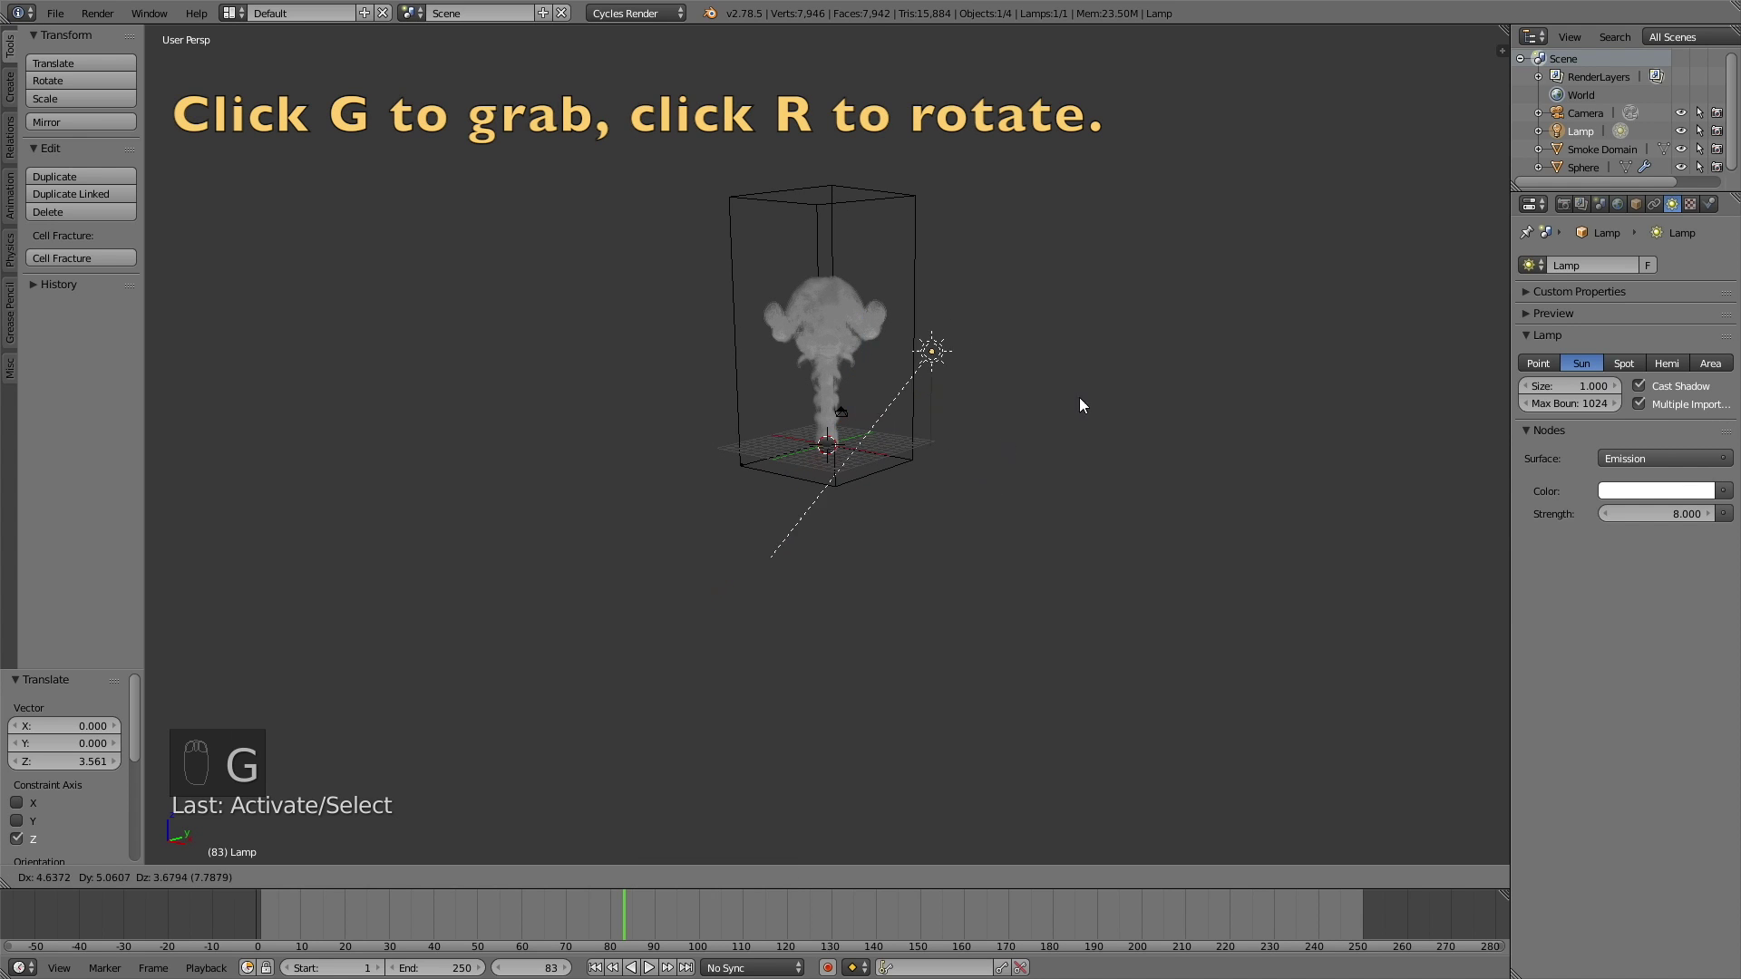
left_click(1117, 372)
key("r")
left_click(1135, 435)
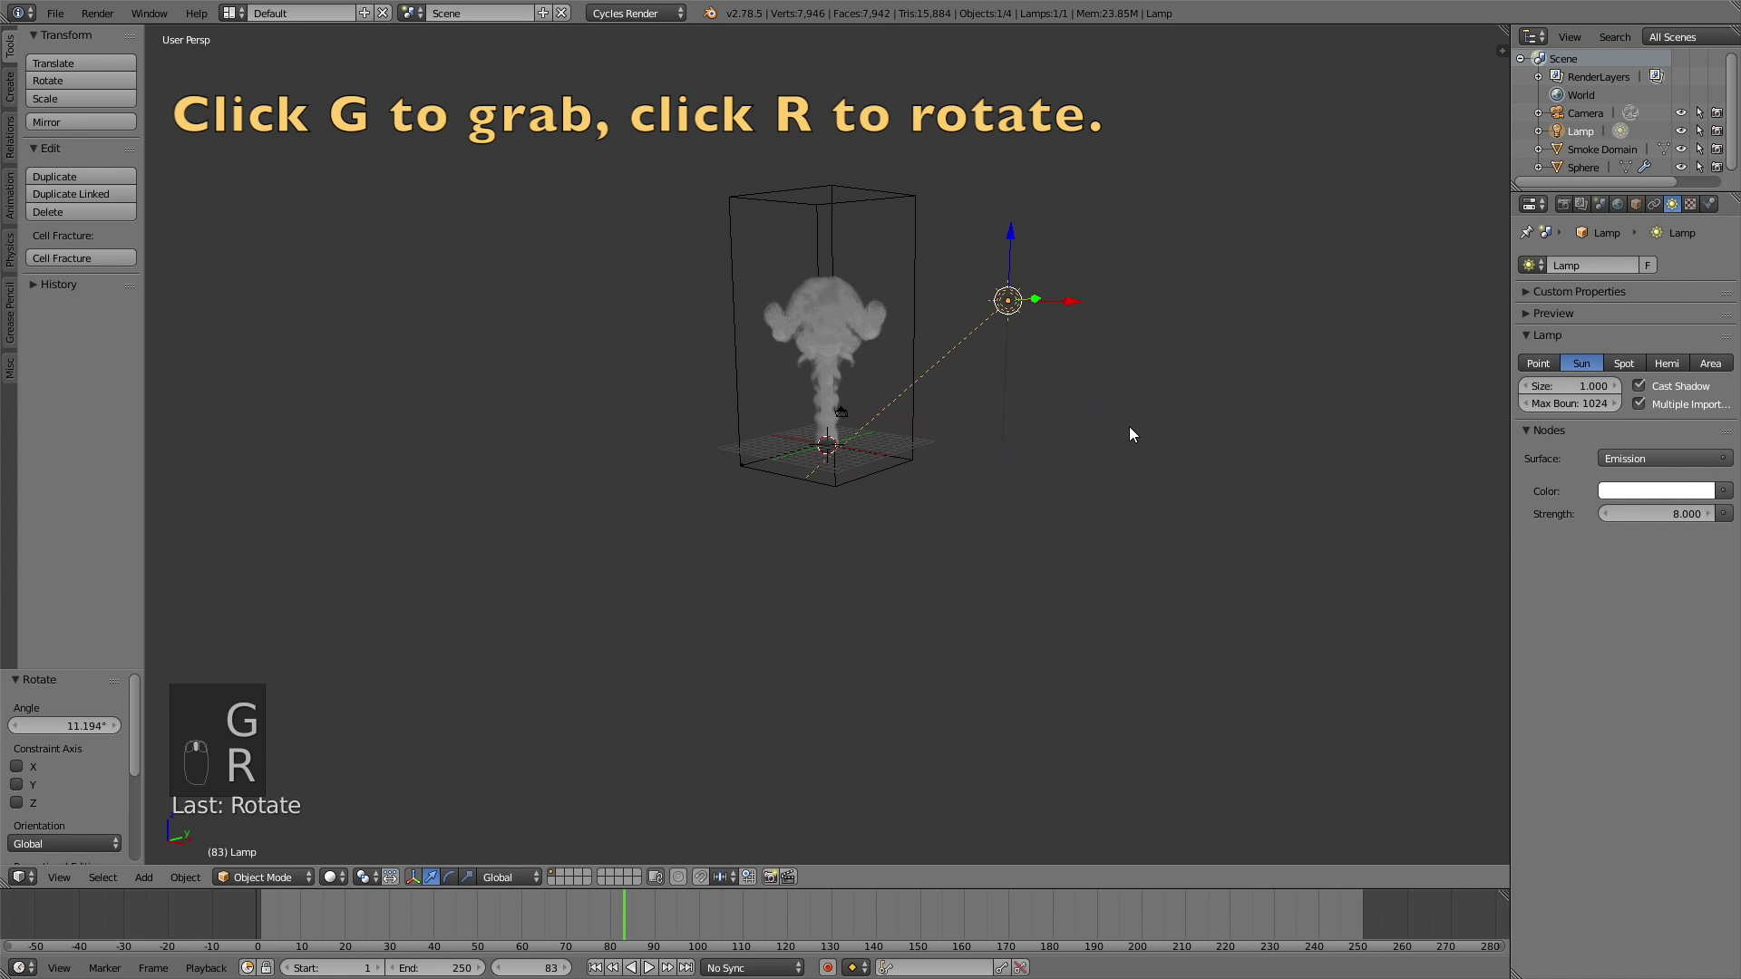
middle_click_drag(1129, 426, 928, 450)
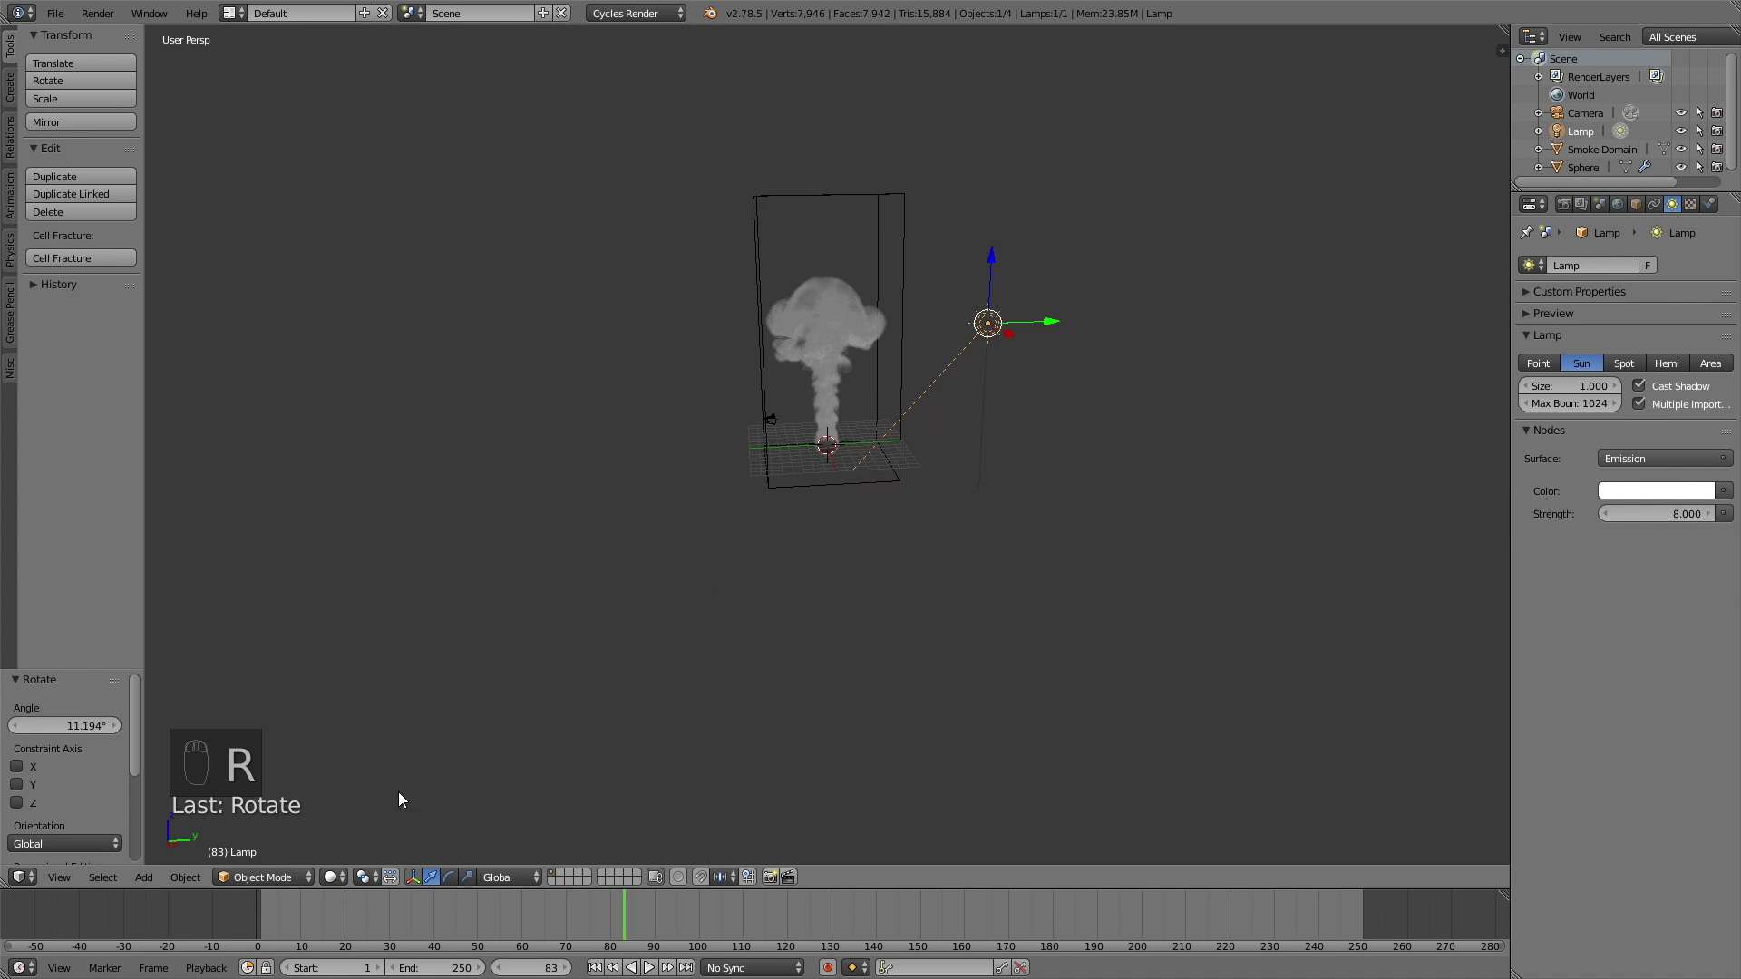
left_click(331, 877)
Preview the scene rendered, then set the render device to GPU Compute
left_click(378, 760)
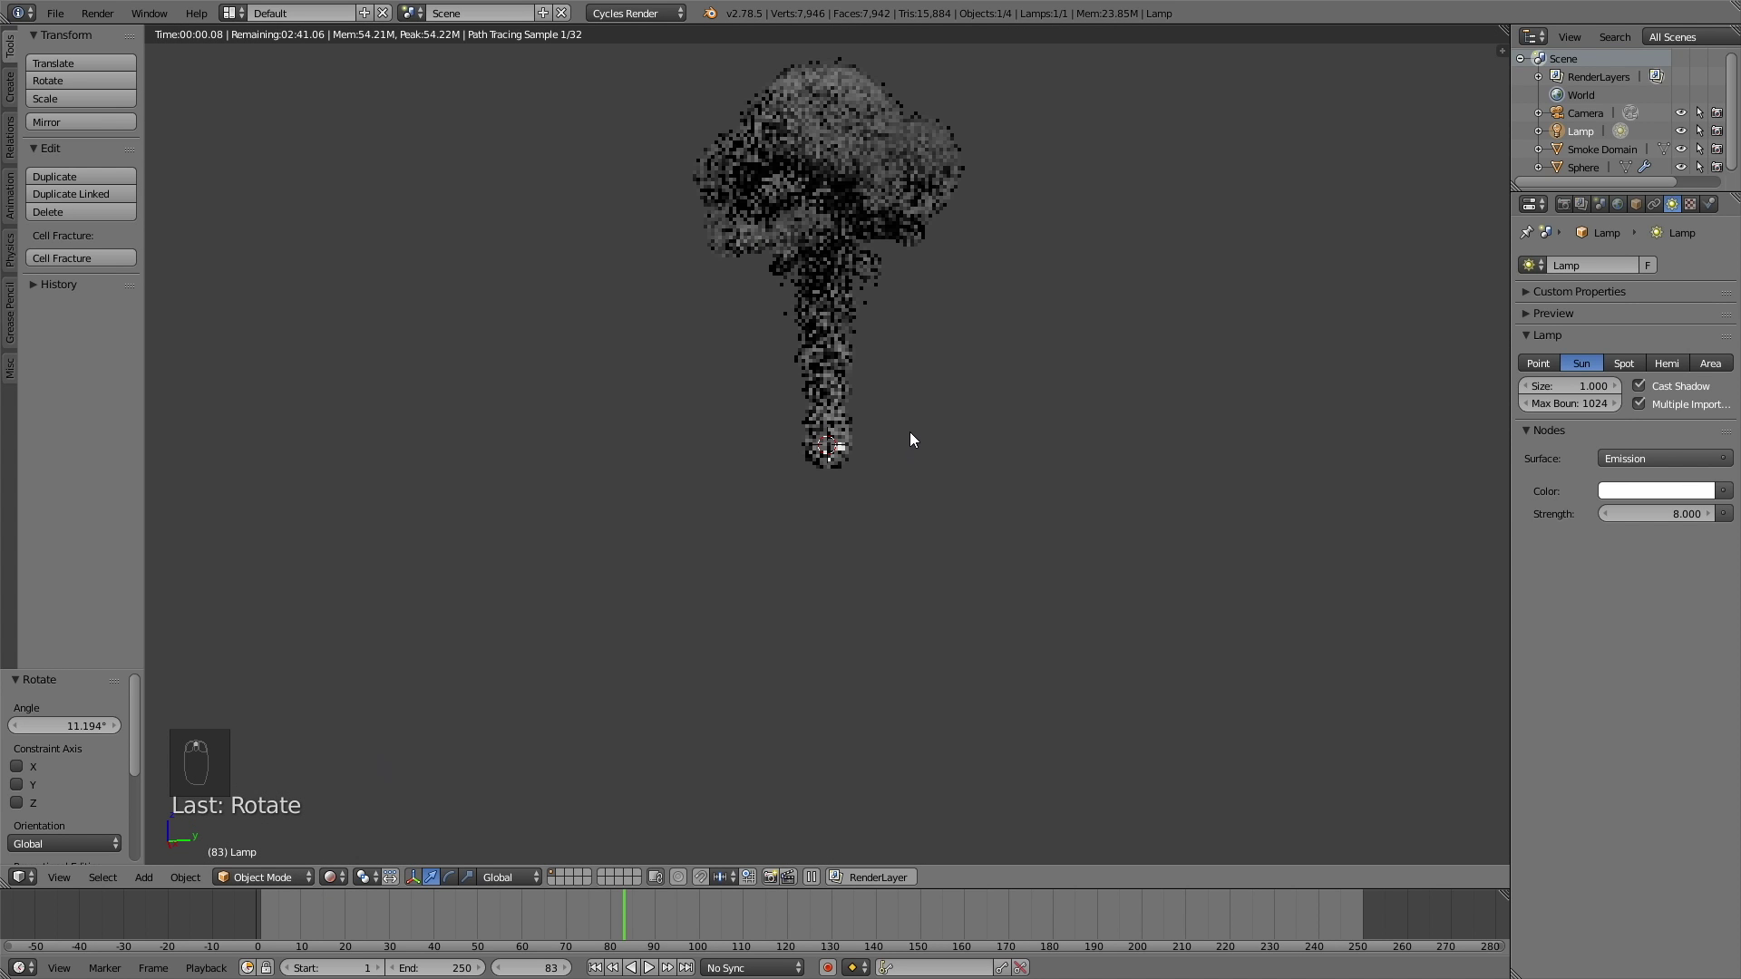
key("shift+z")
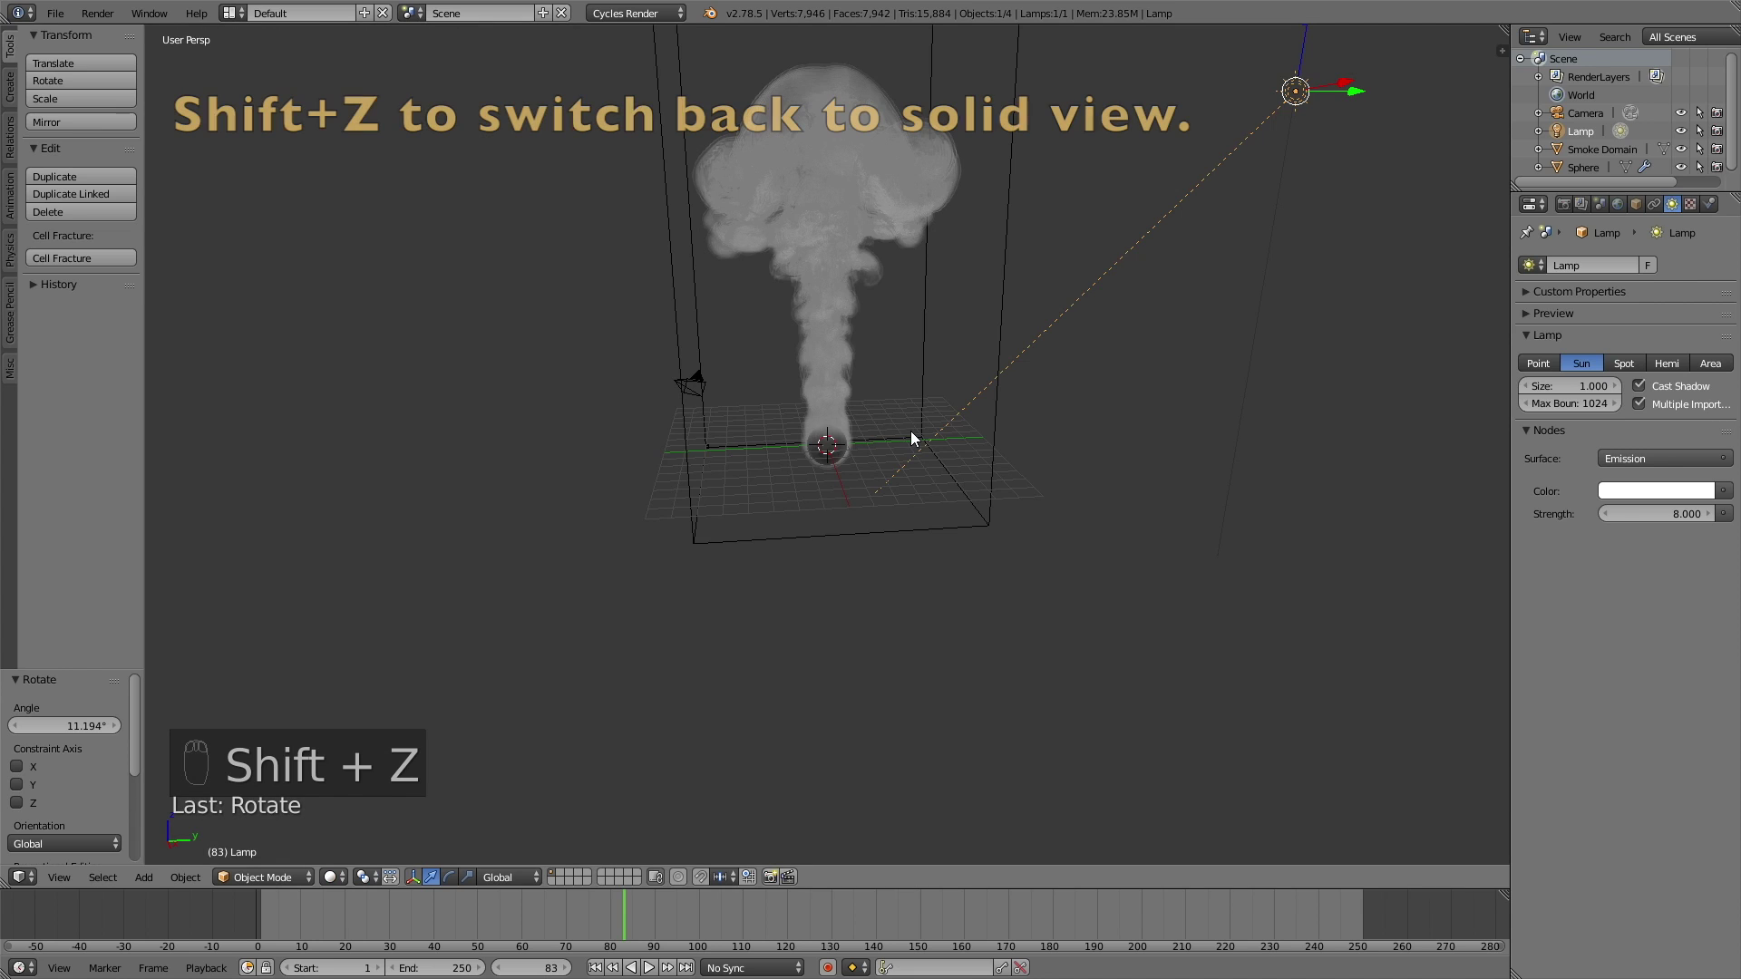
left_click(1570, 201)
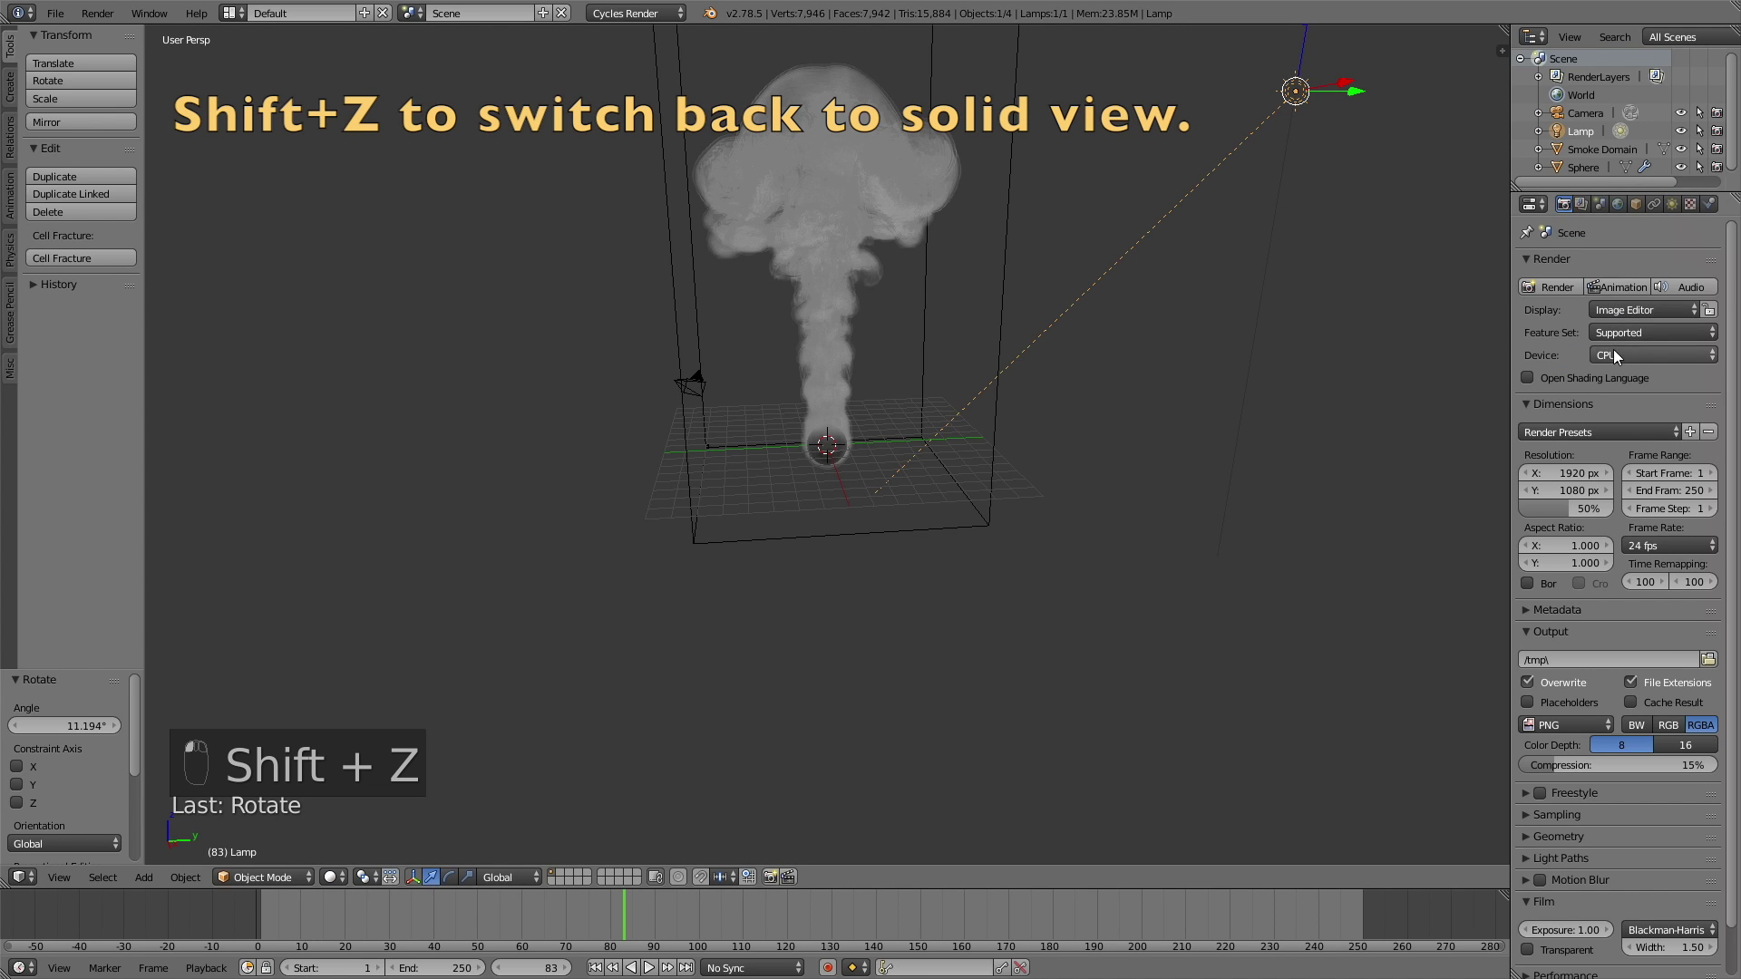
left_click(1613, 352)
left_click(1629, 311)
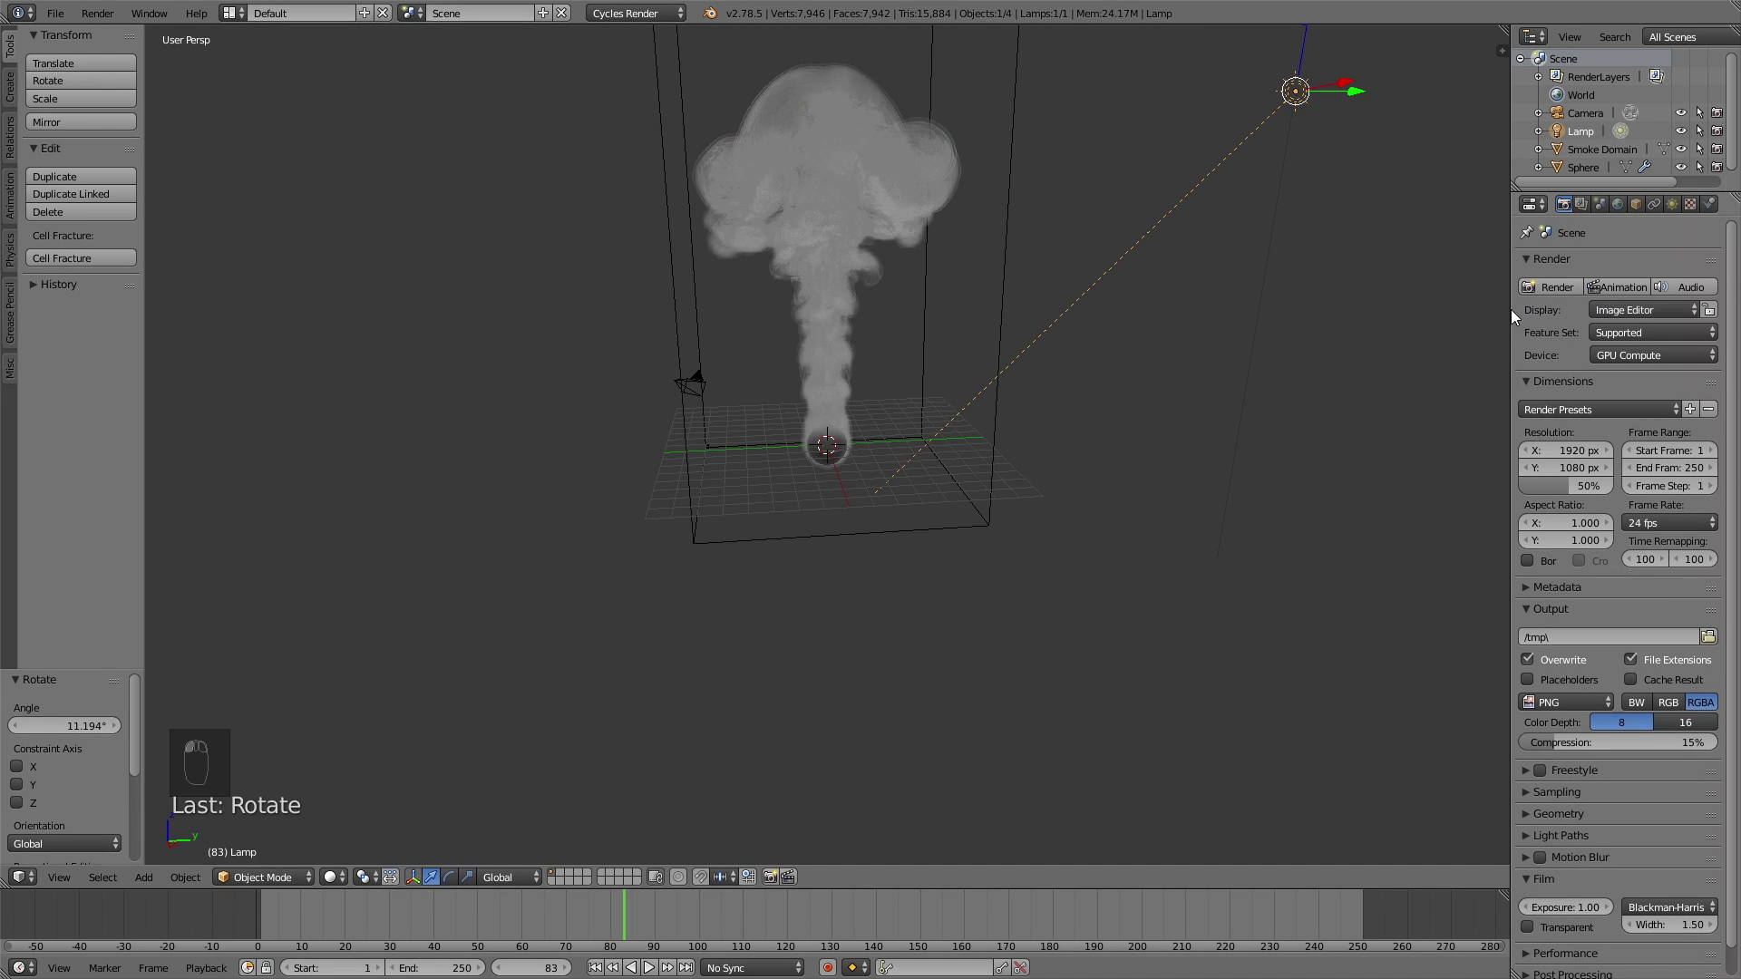
Darken the world background colour to 0.013 and split the viewport in two
left_click(1618, 204)
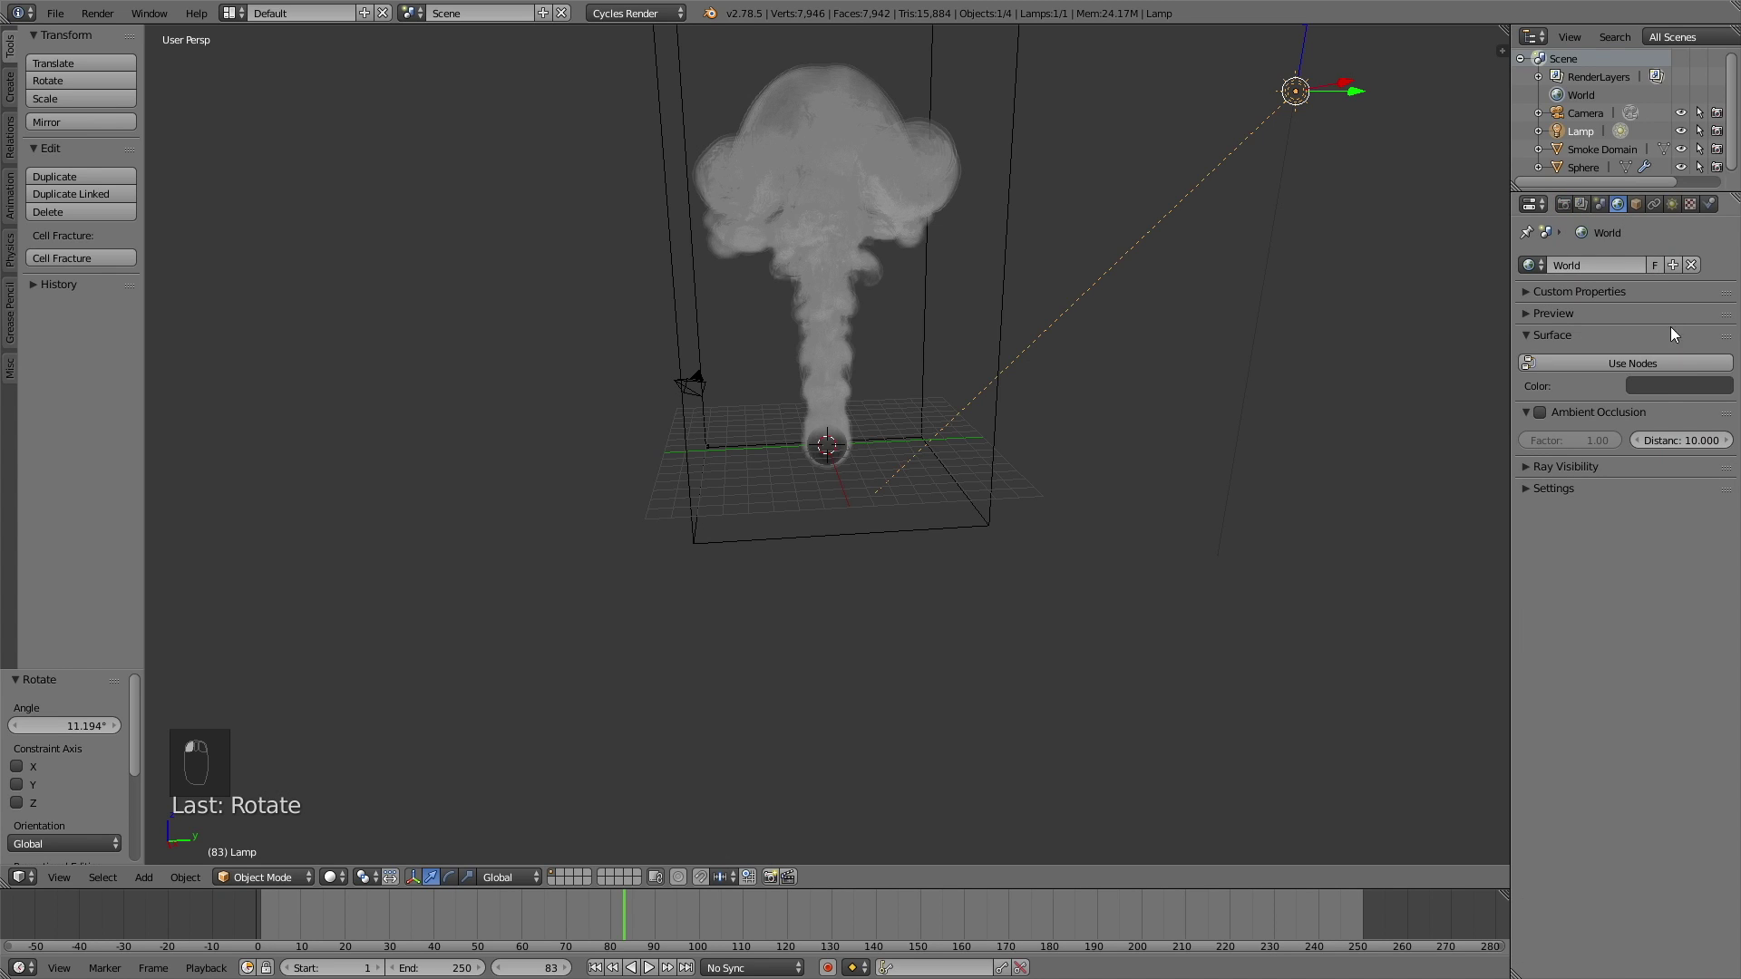
left_click(1665, 386)
left_click(1717, 261)
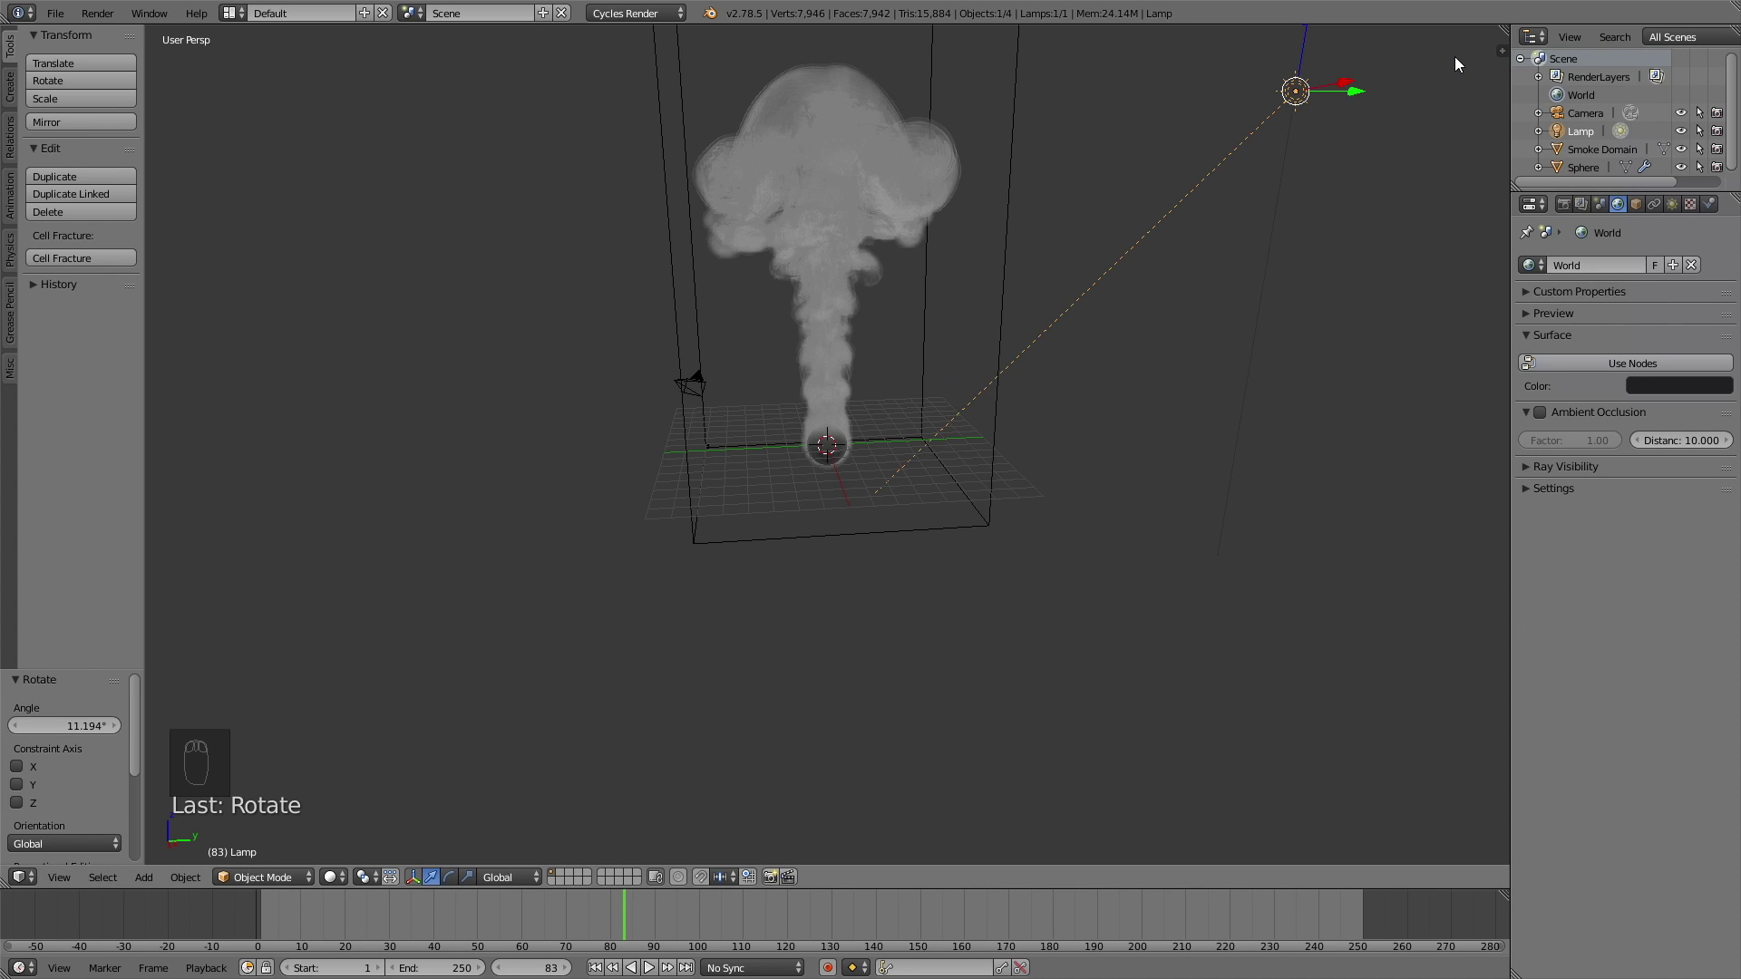
left_click_drag(1499, 36, 794, 348)
Select the smoke domain and turn the right-hand area into a Node Editor
left_click(801, 878)
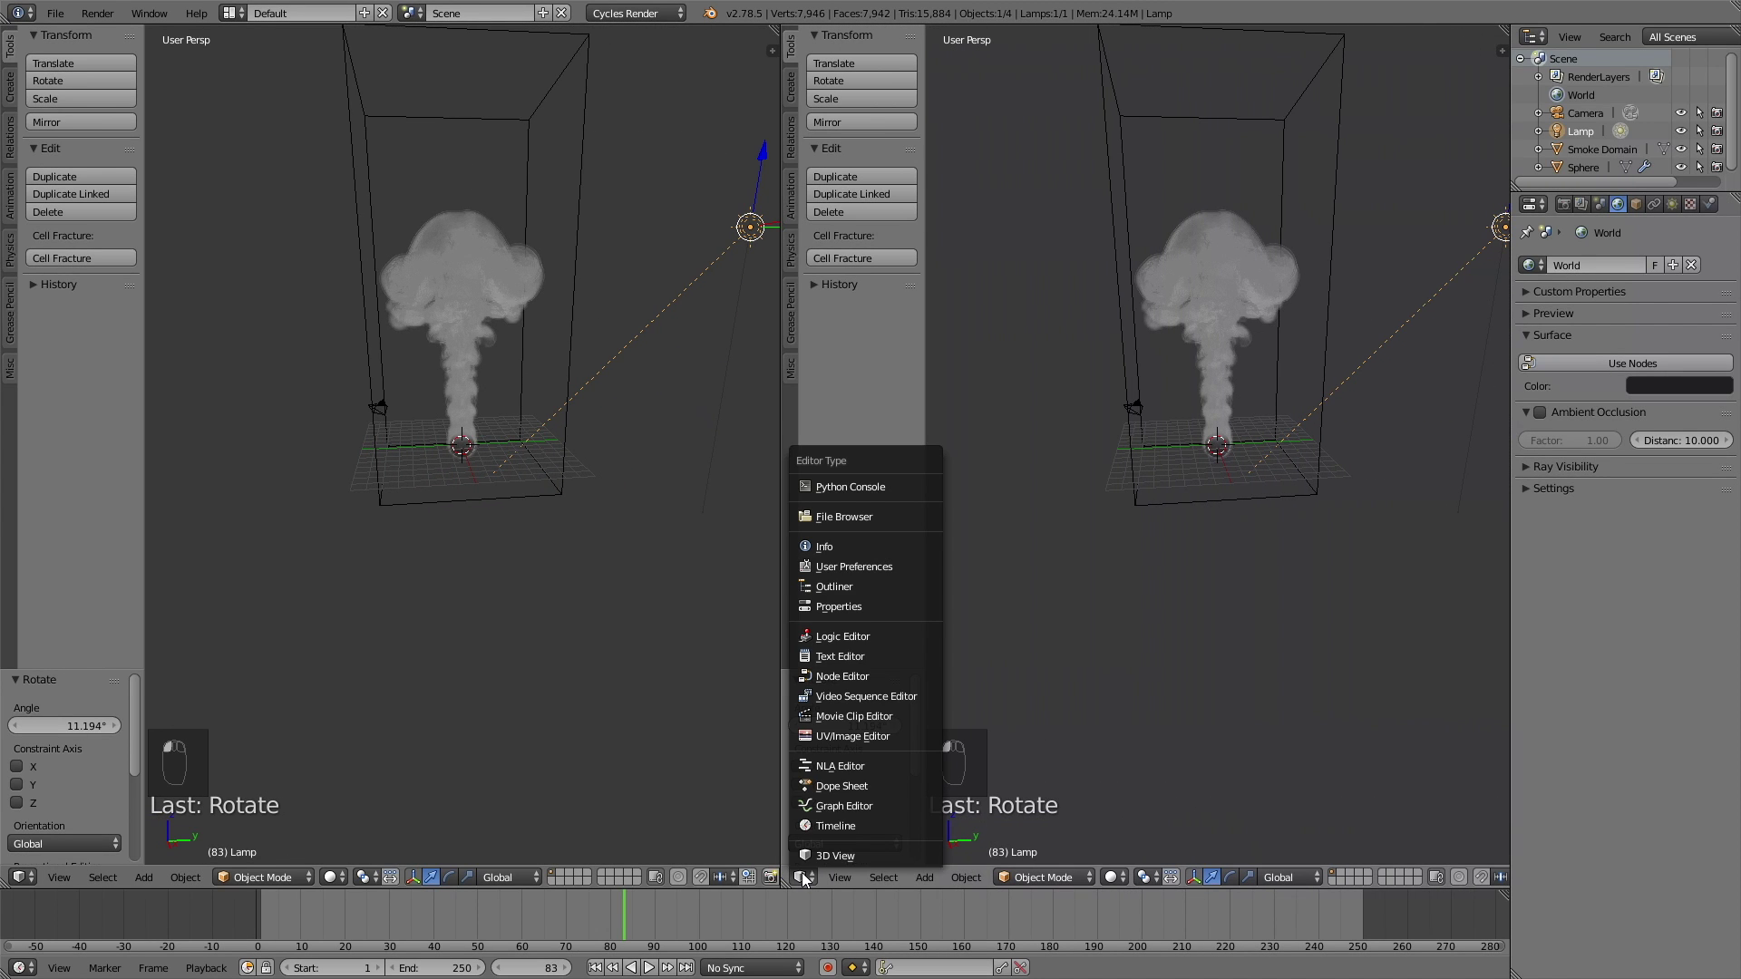
left_click(835, 855)
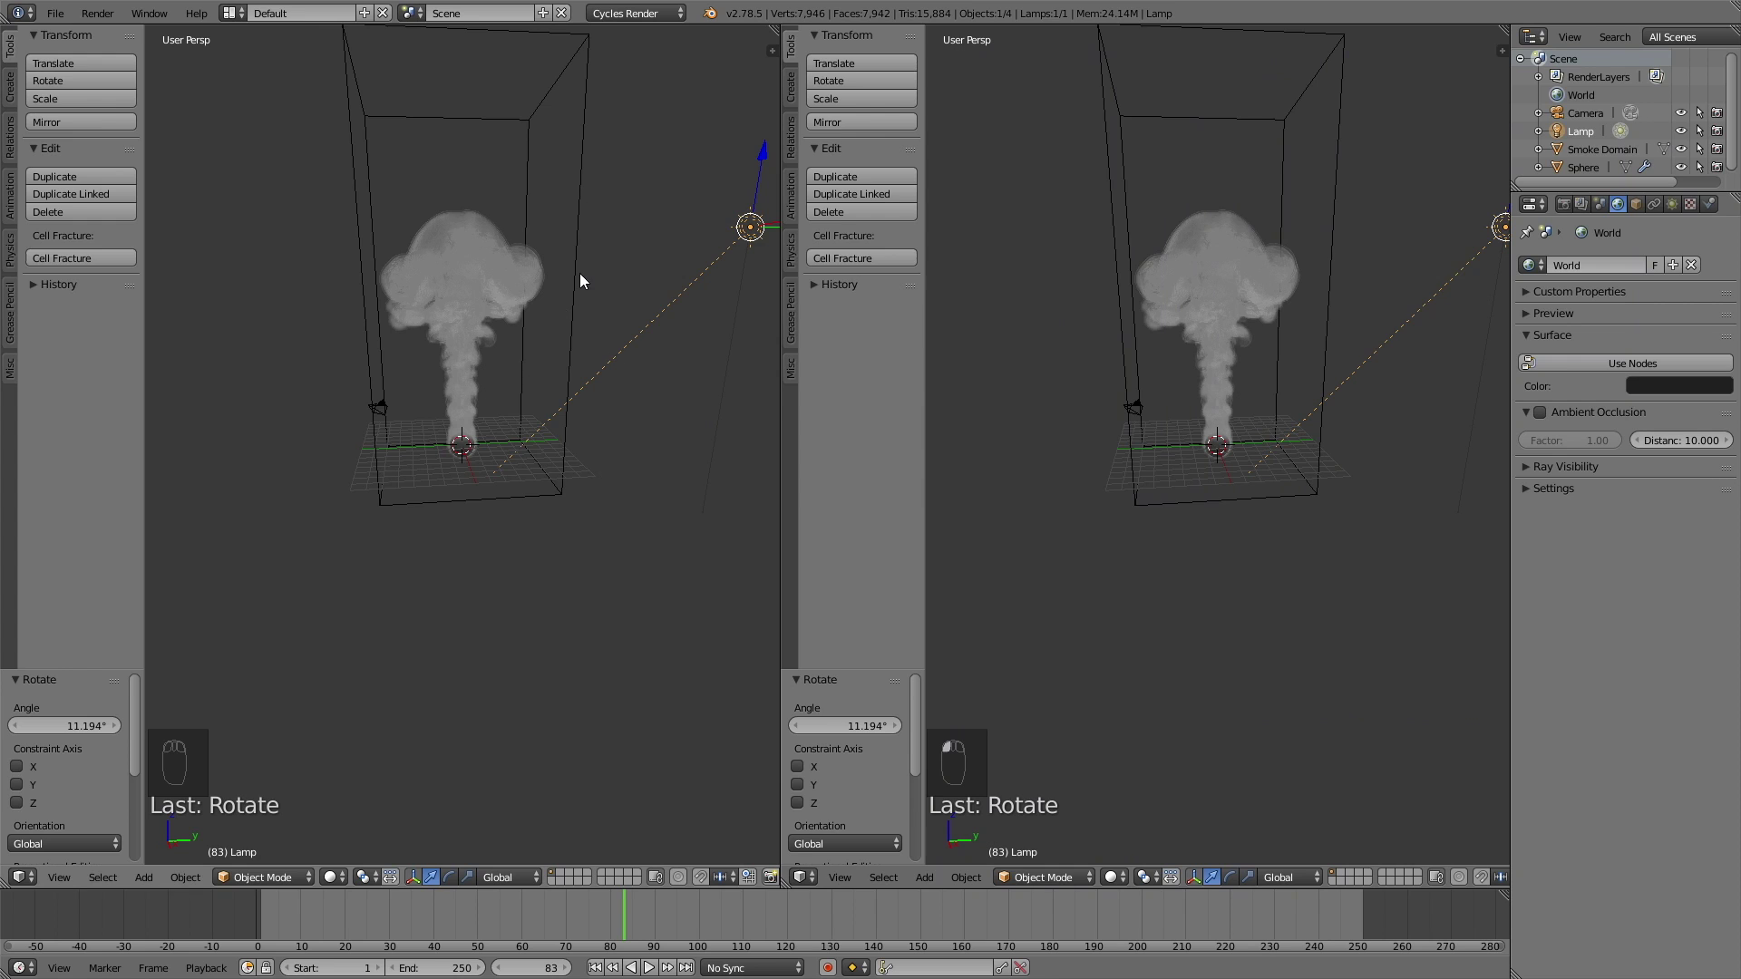
right_click(580, 282)
left_click(801, 878)
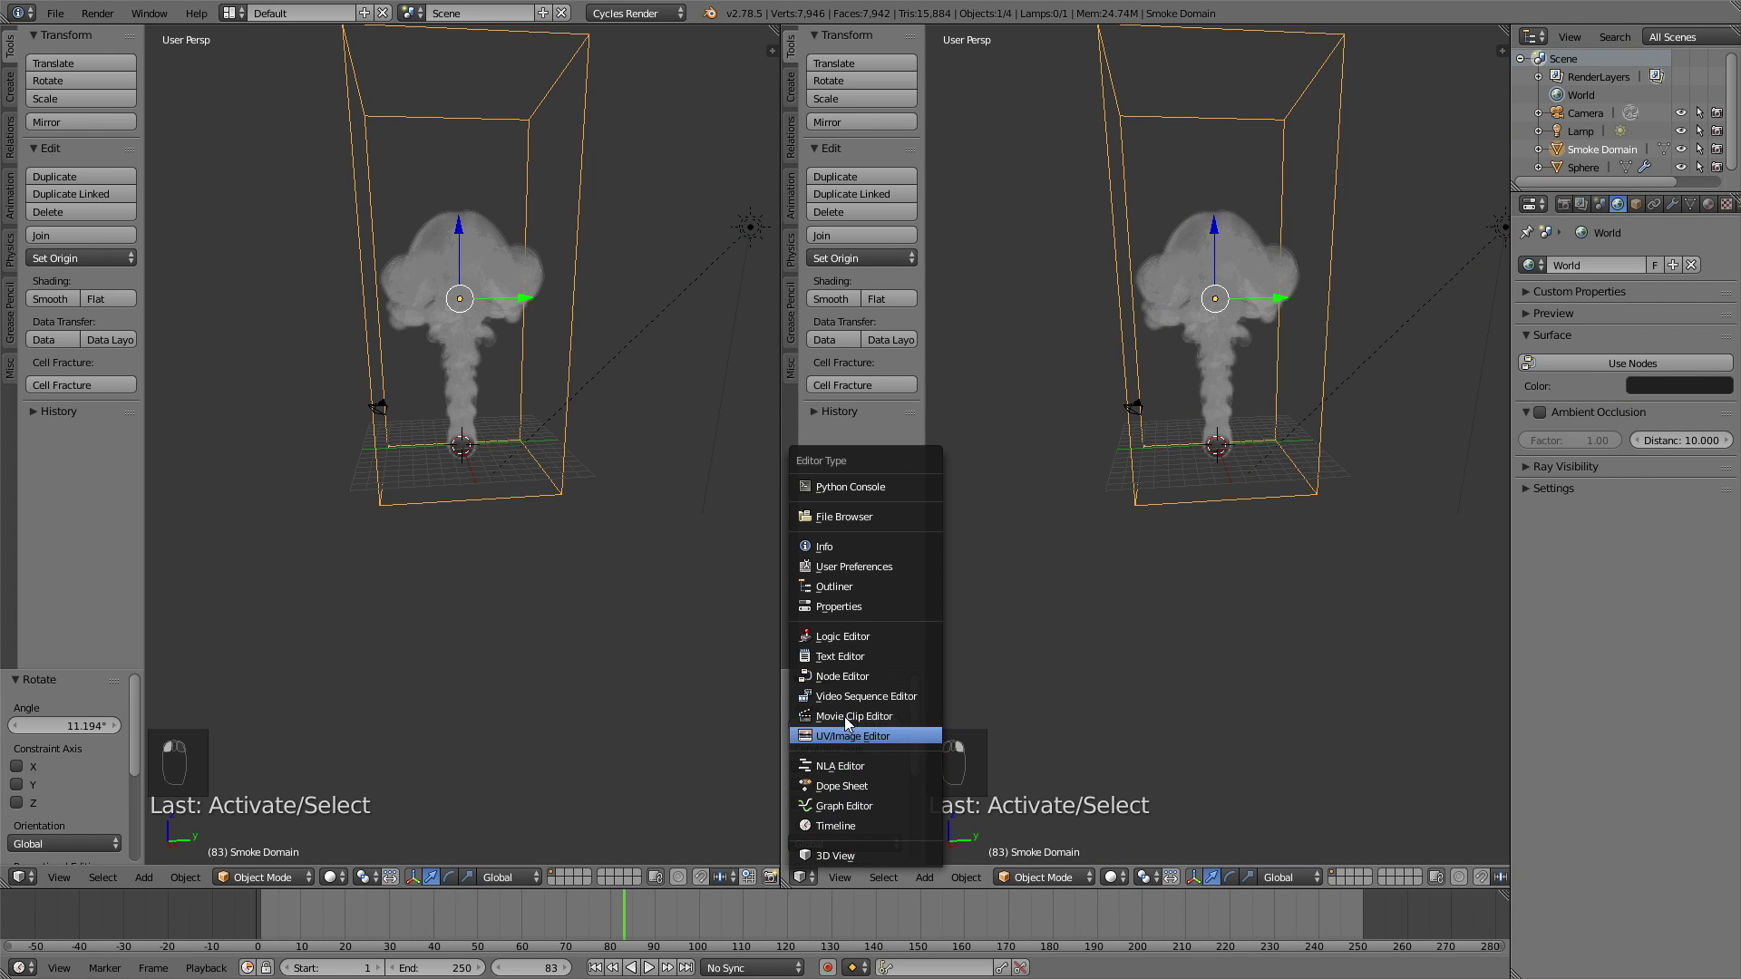
left_click(849, 676)
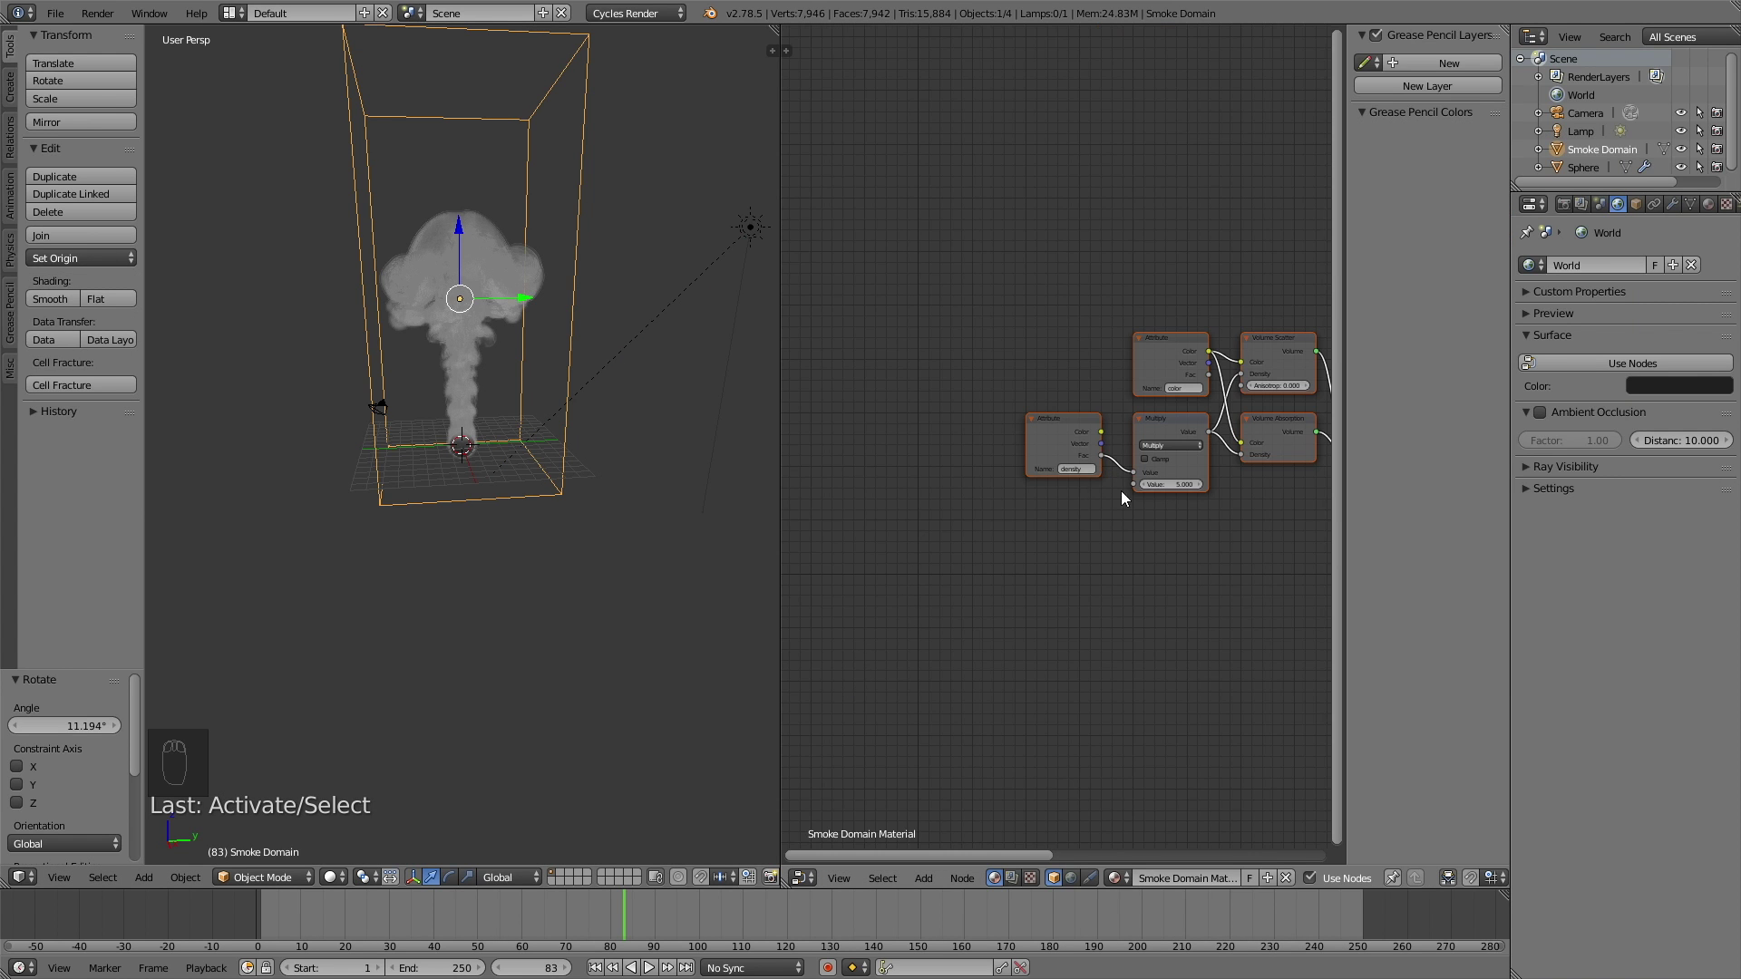
scroll(1121, 492, "up", 6)
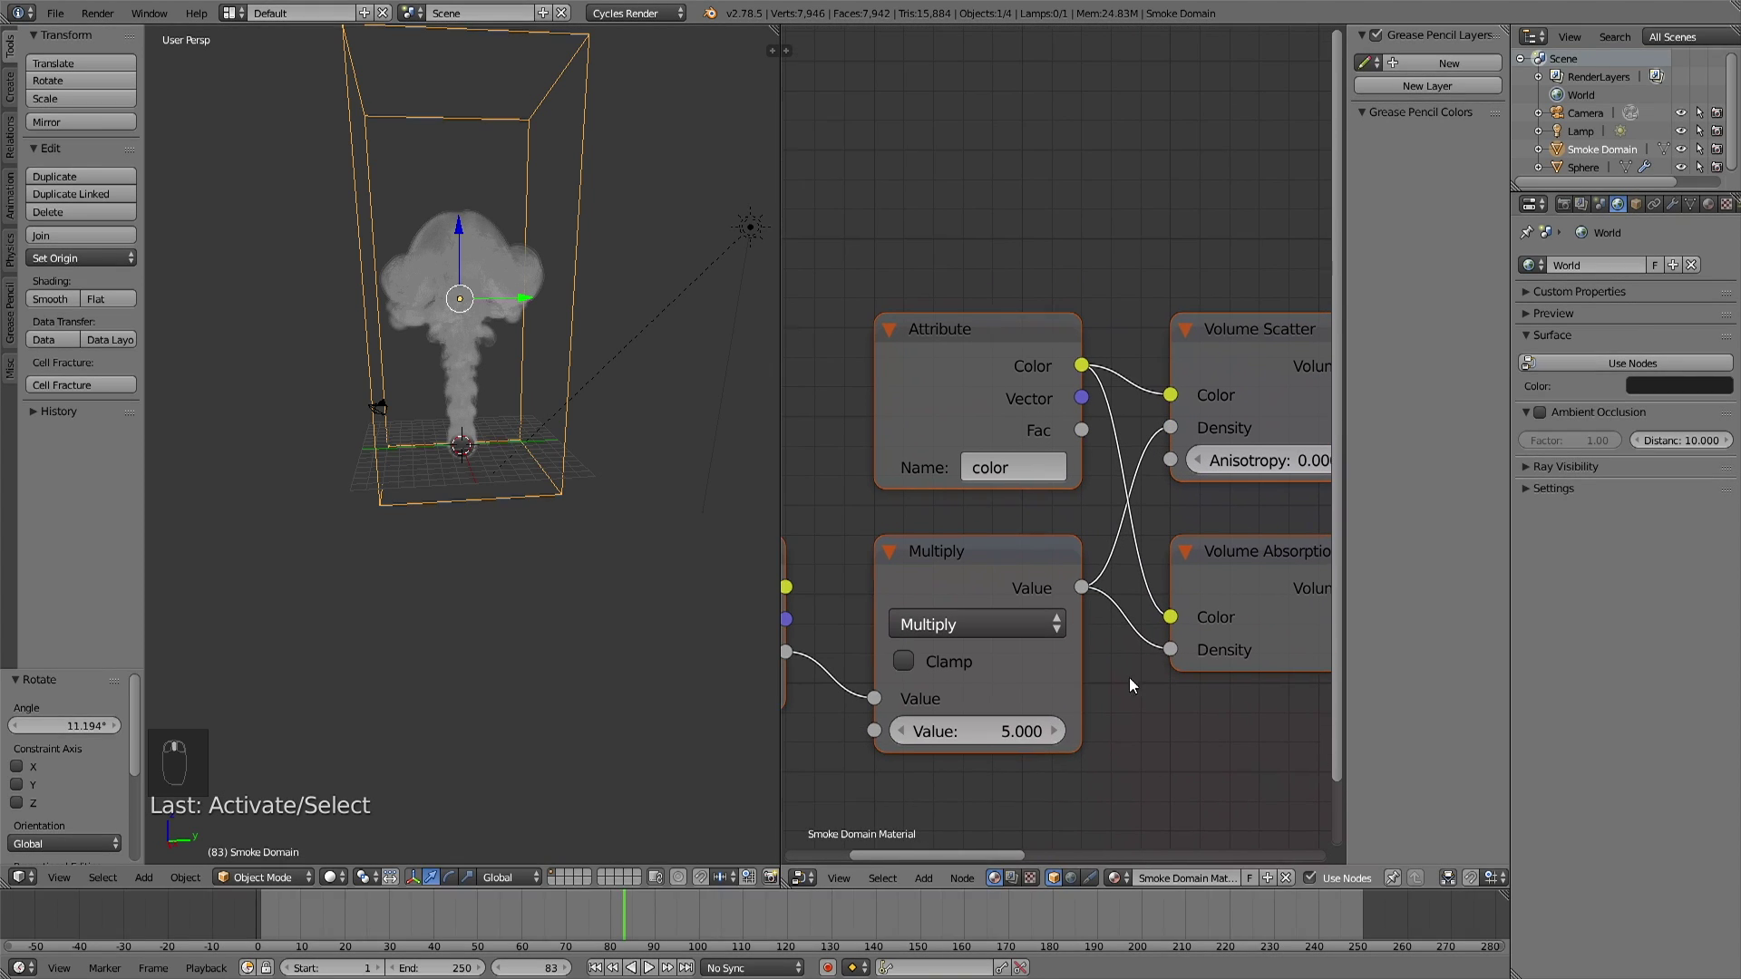
Replace the Attribute node with an RGB node placed above the Multiply node
right_click(956, 340)
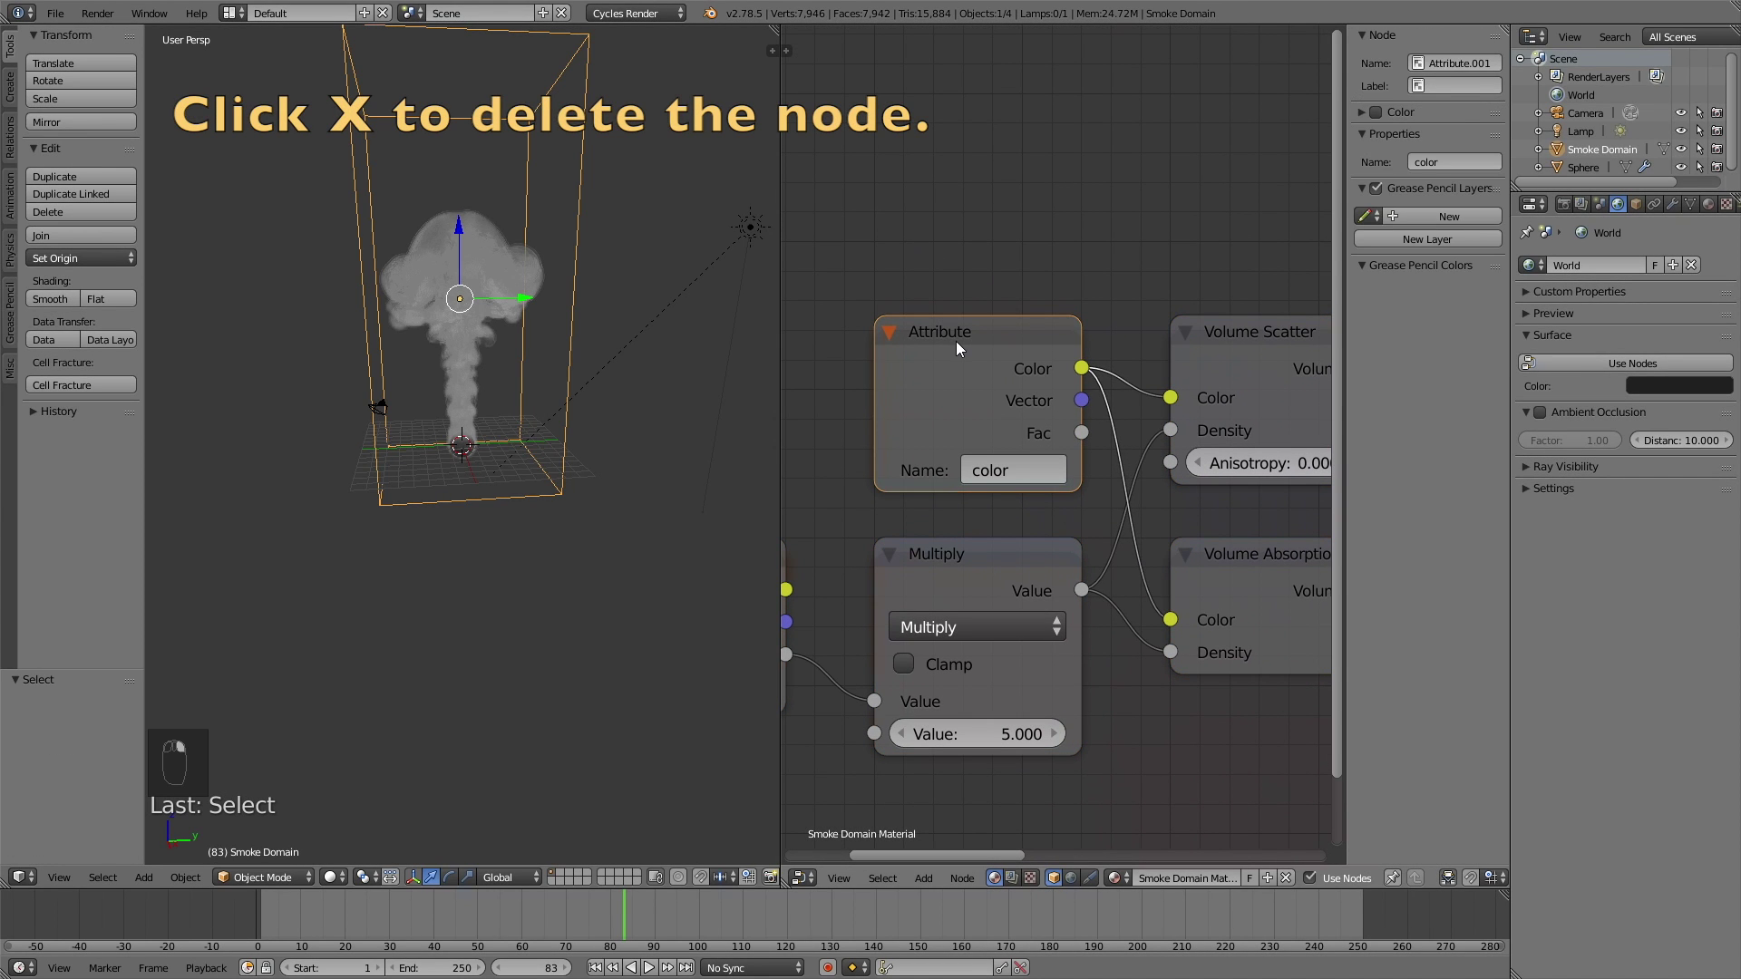
key("x")
key("shift+a")
left_click(954, 341)
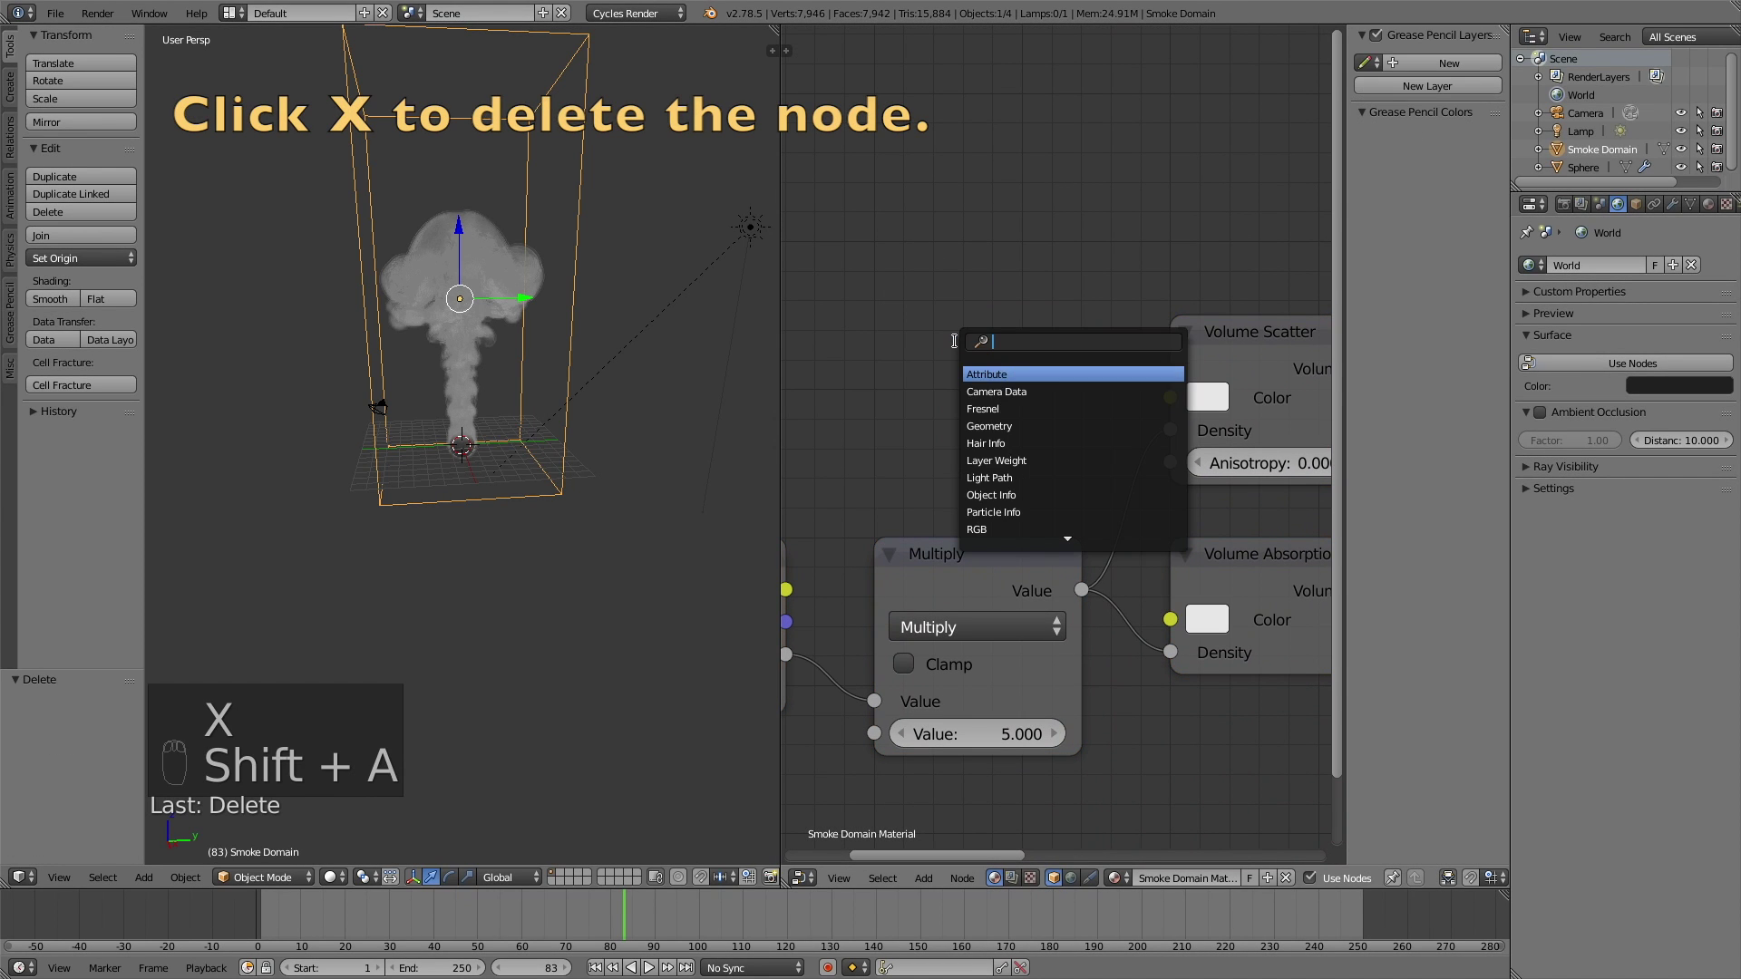
type("rgb")
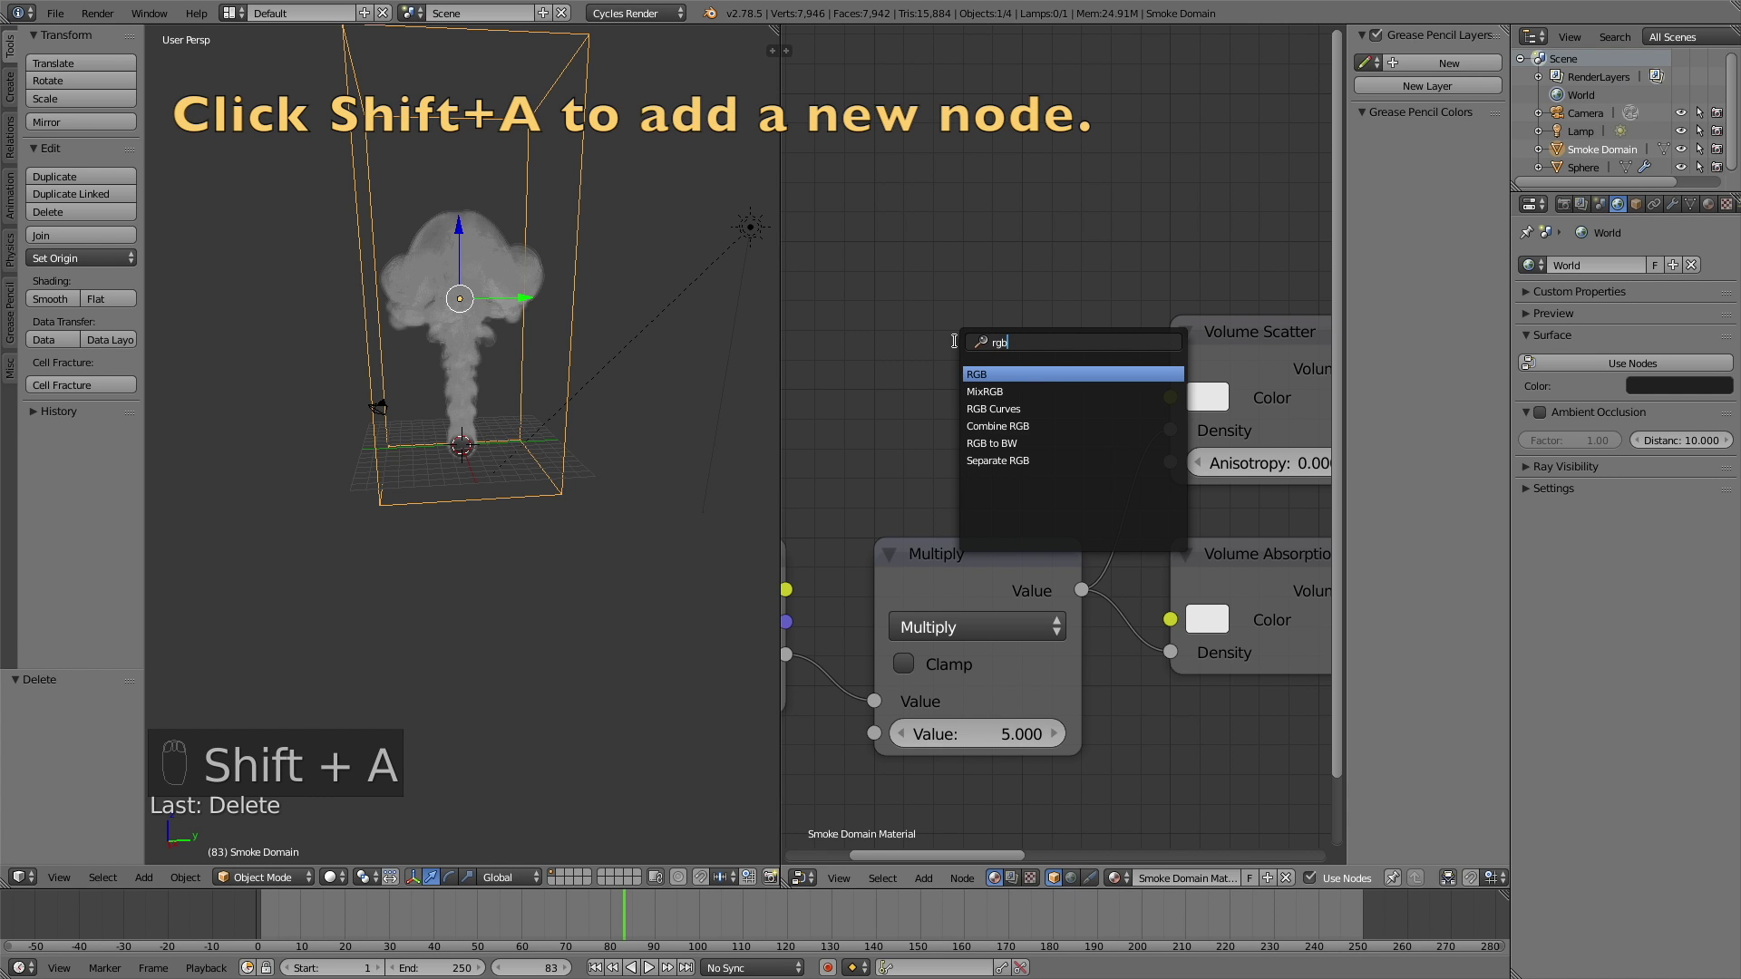
key("Return")
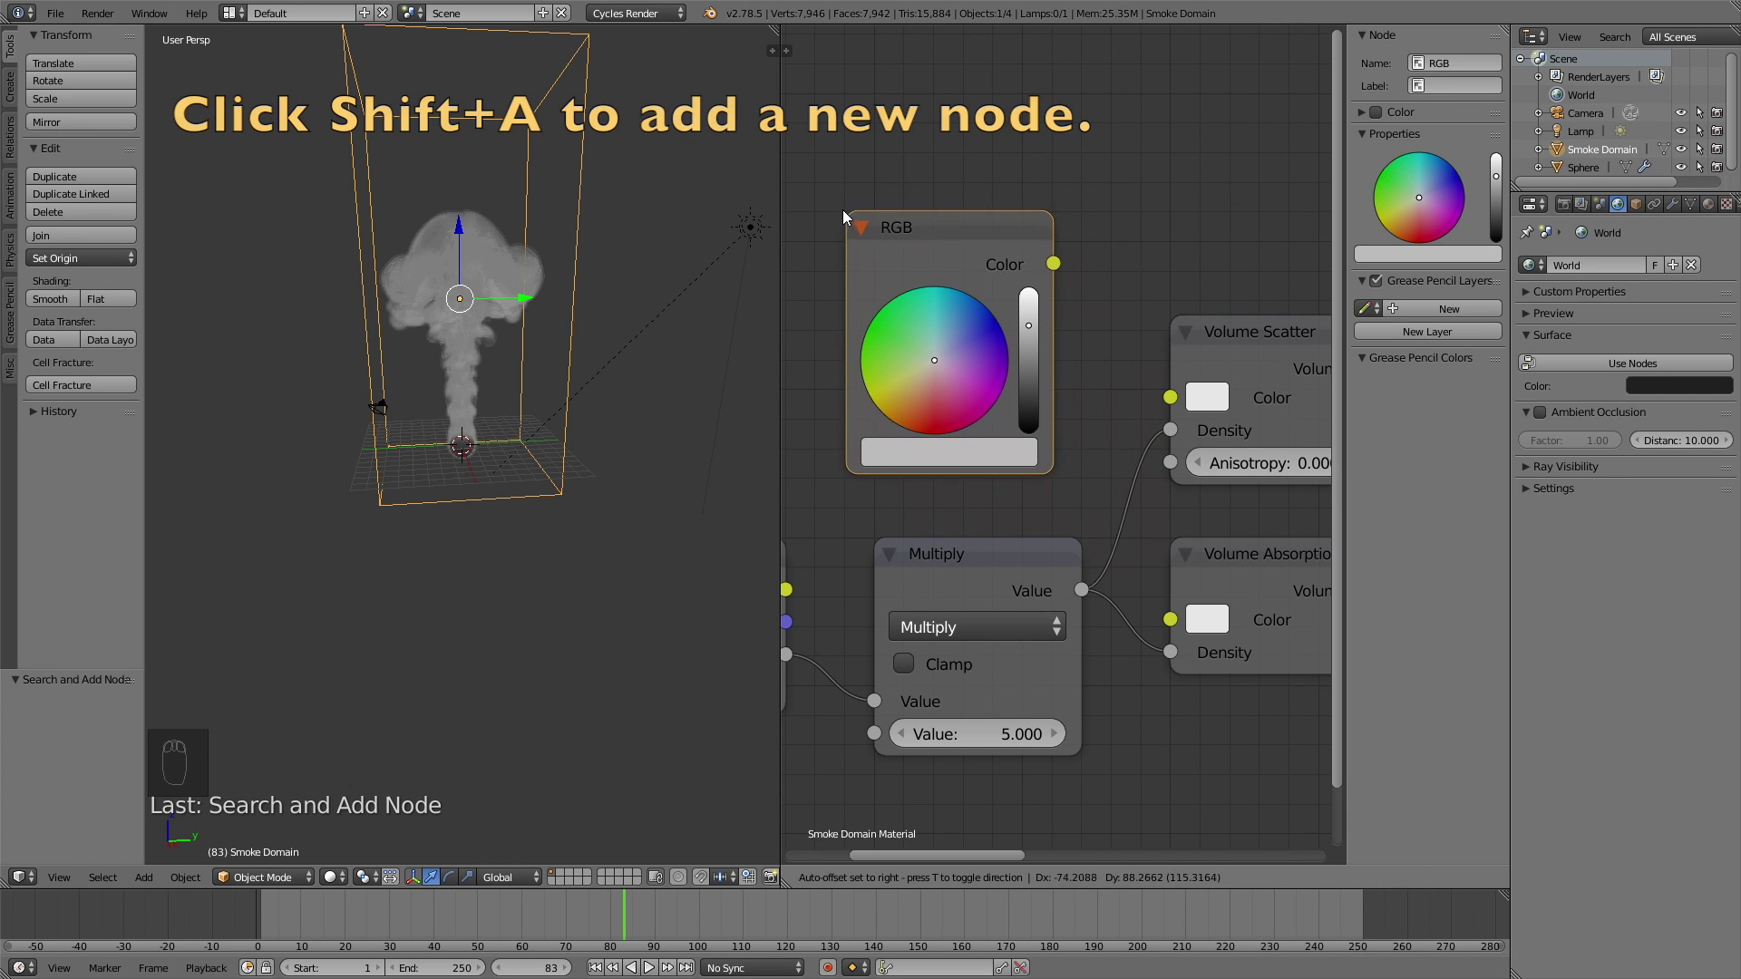
left_click(841, 210)
Link the RGB node to Volume Scatter and Absorption colours and make it blue
left_click_drag(1052, 263, 1169, 397)
left_click_drag(1051, 263, 1176, 621)
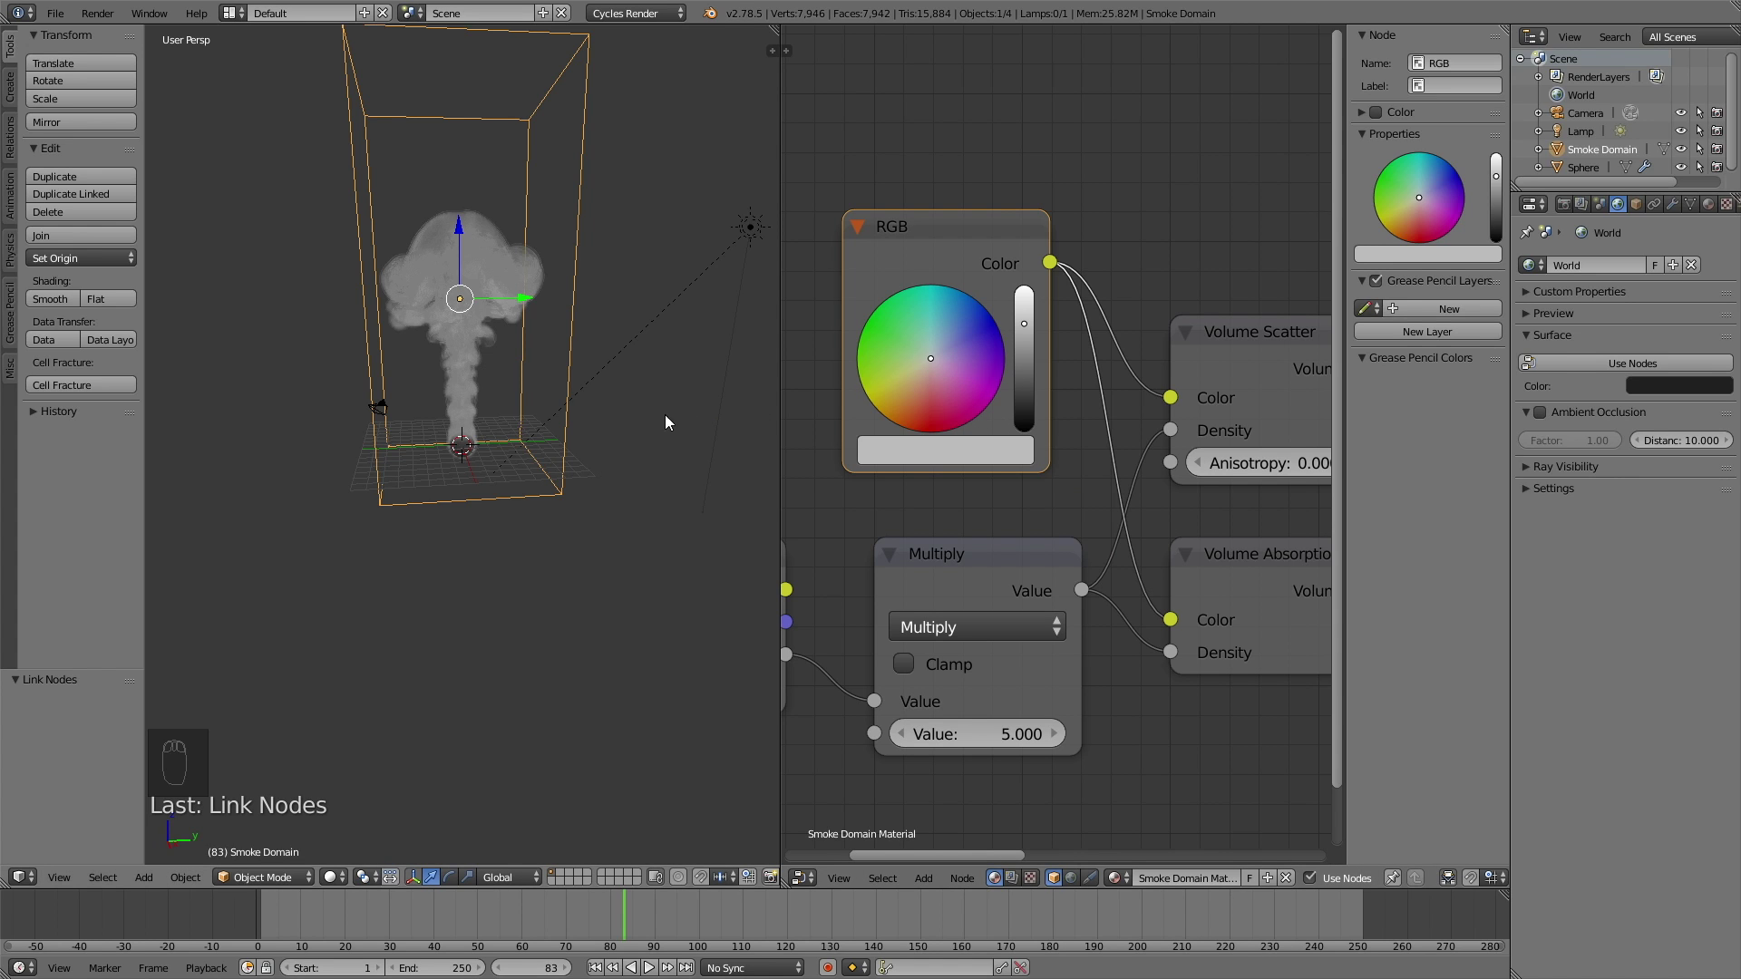
left_click(961, 330)
left_click_drag(956, 323, 959, 329)
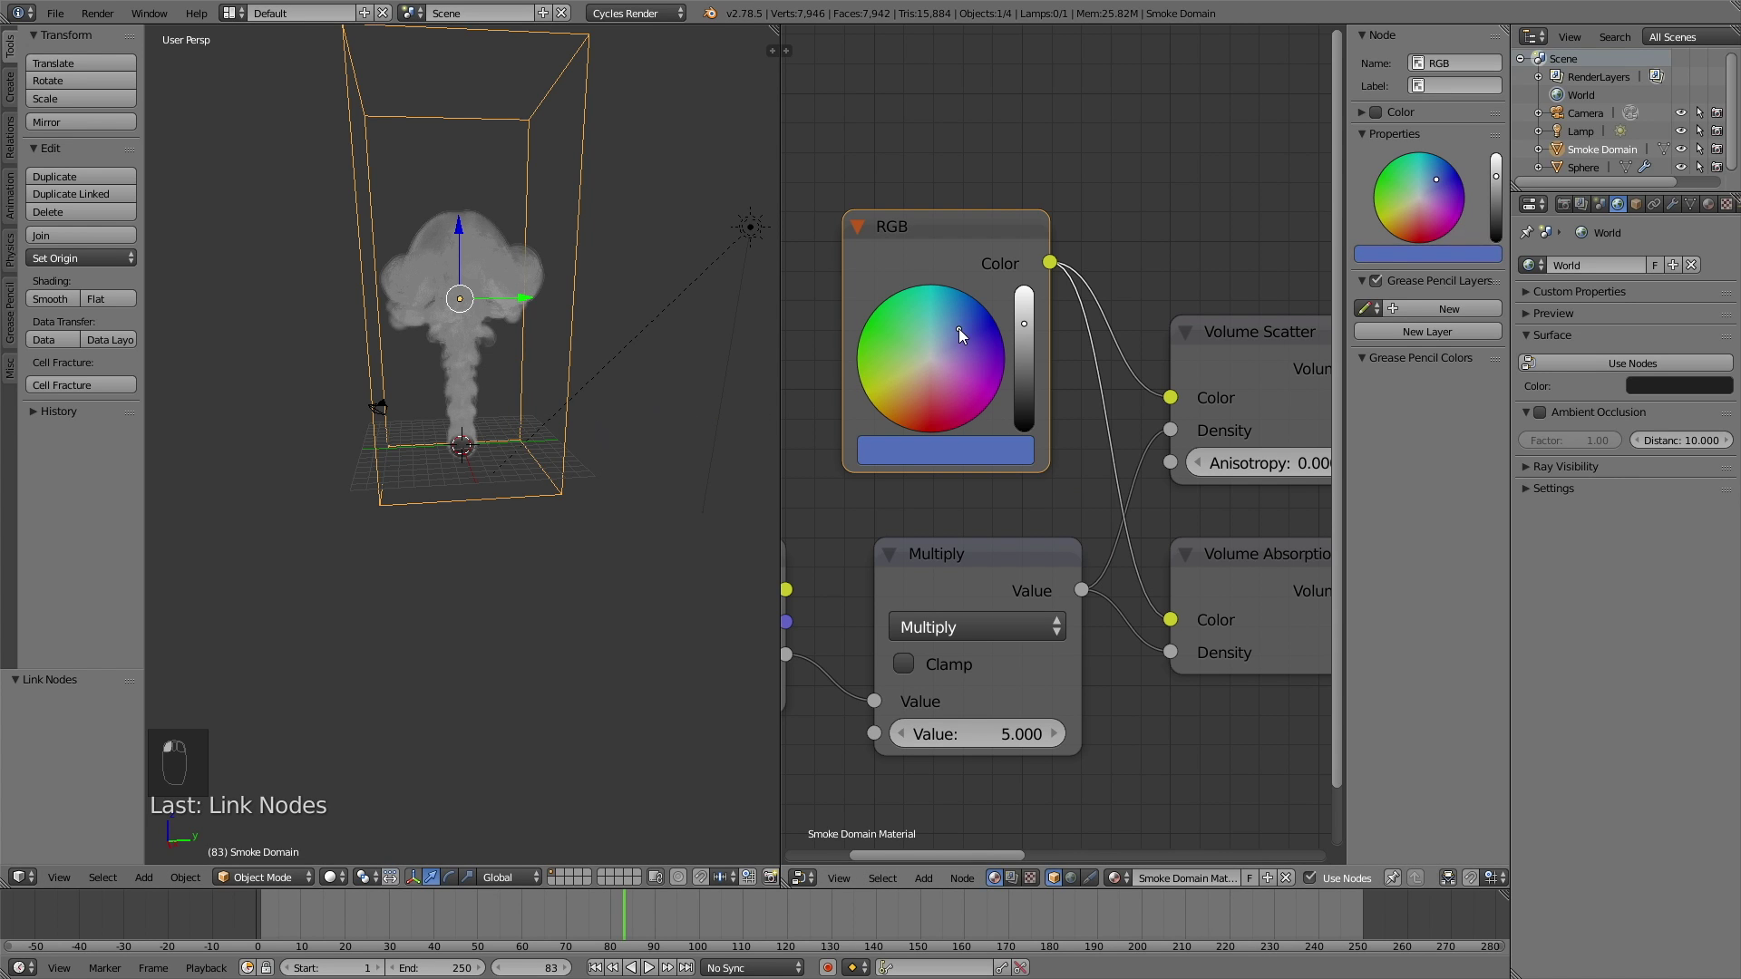
key("shift+z")
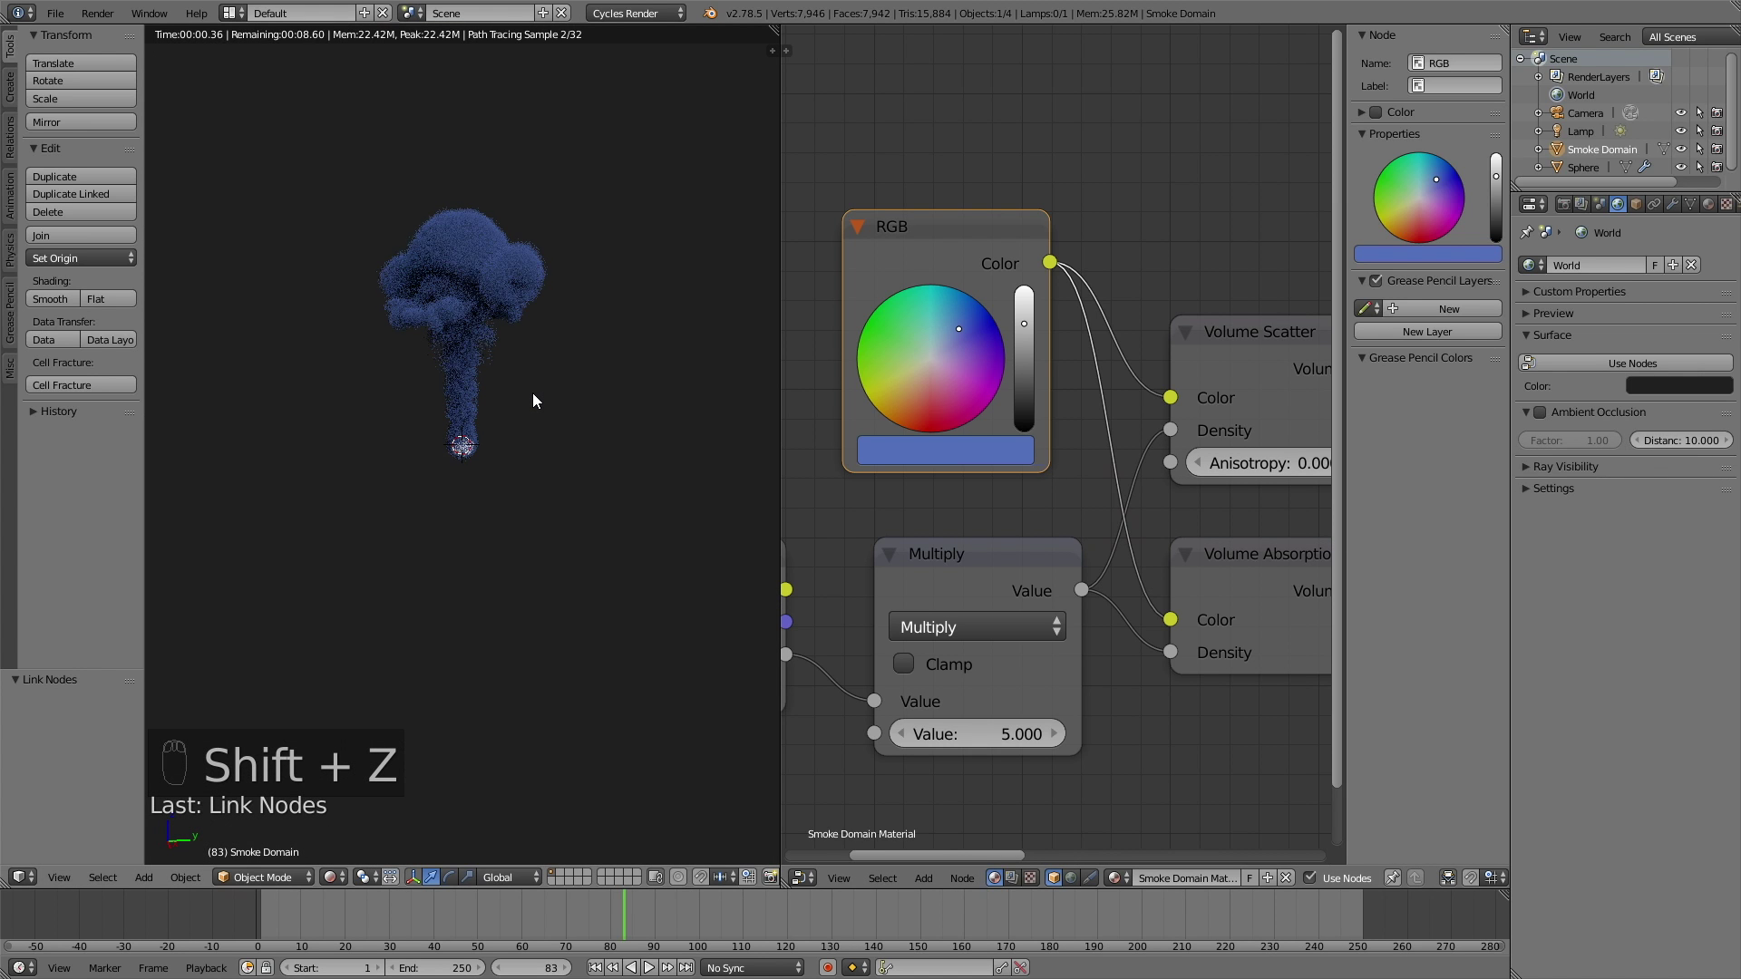
key("shift+z")
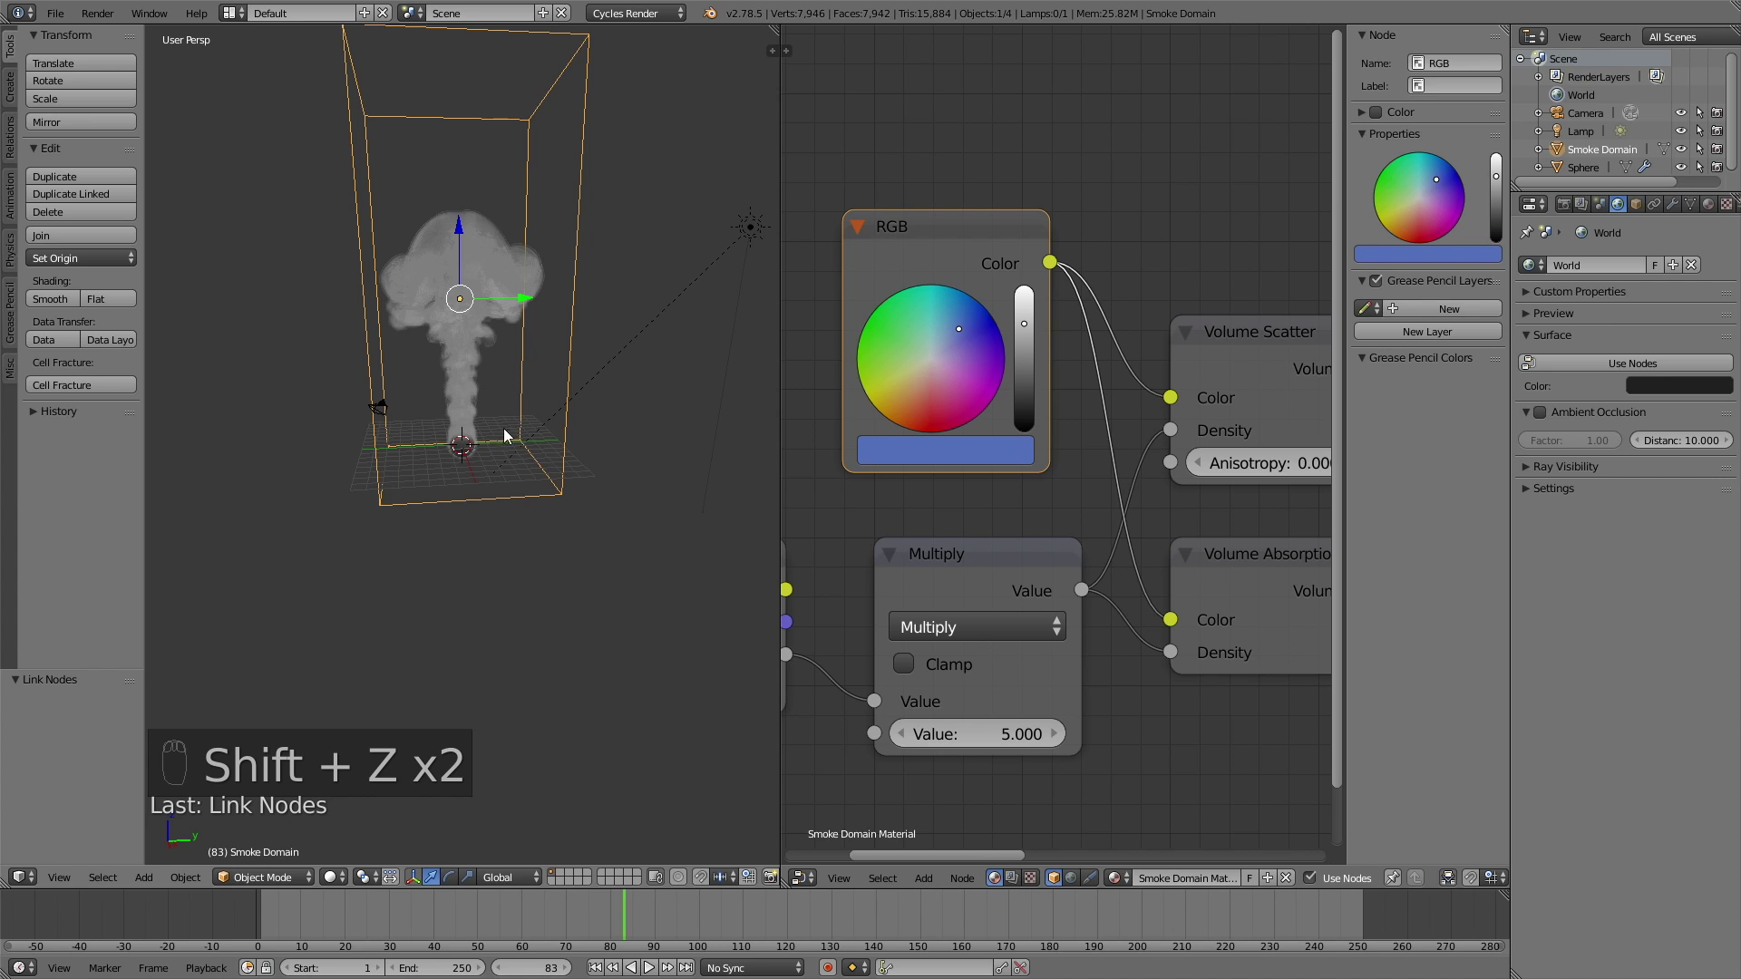
right_click(461, 445)
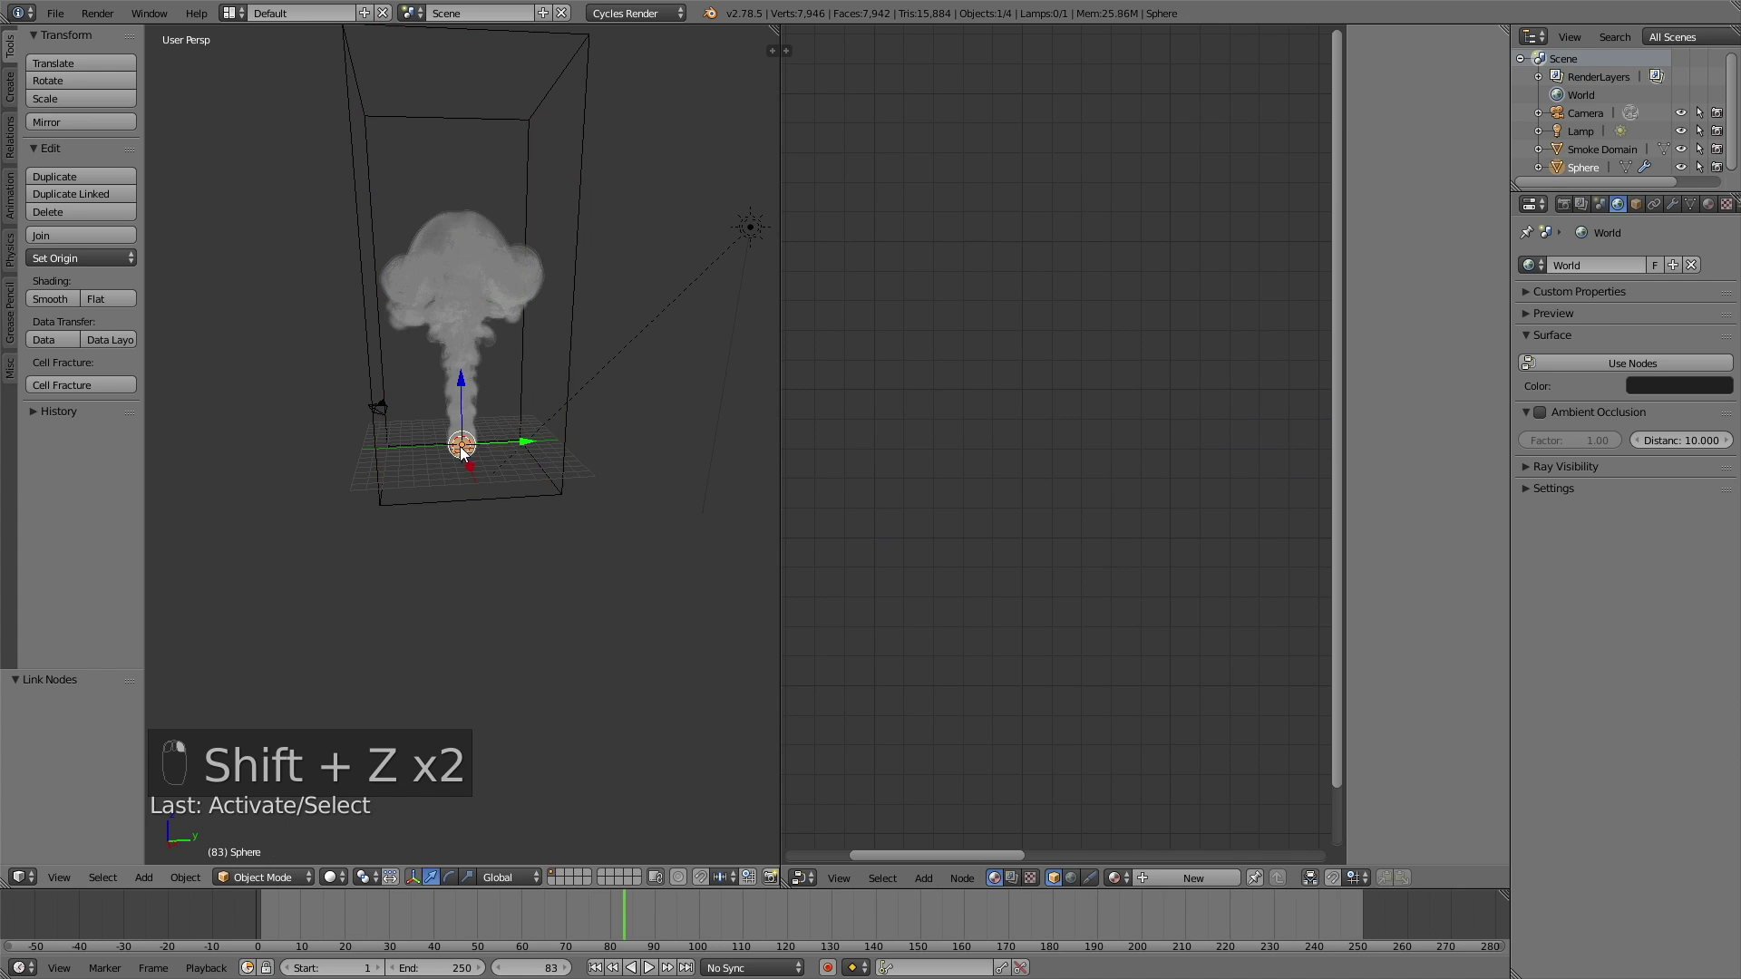
Give the sphere Material.001, a dark Glossy BSDF with roughness 0.375, and preview it rendered
left_click(1709, 204)
left_click(1607, 324)
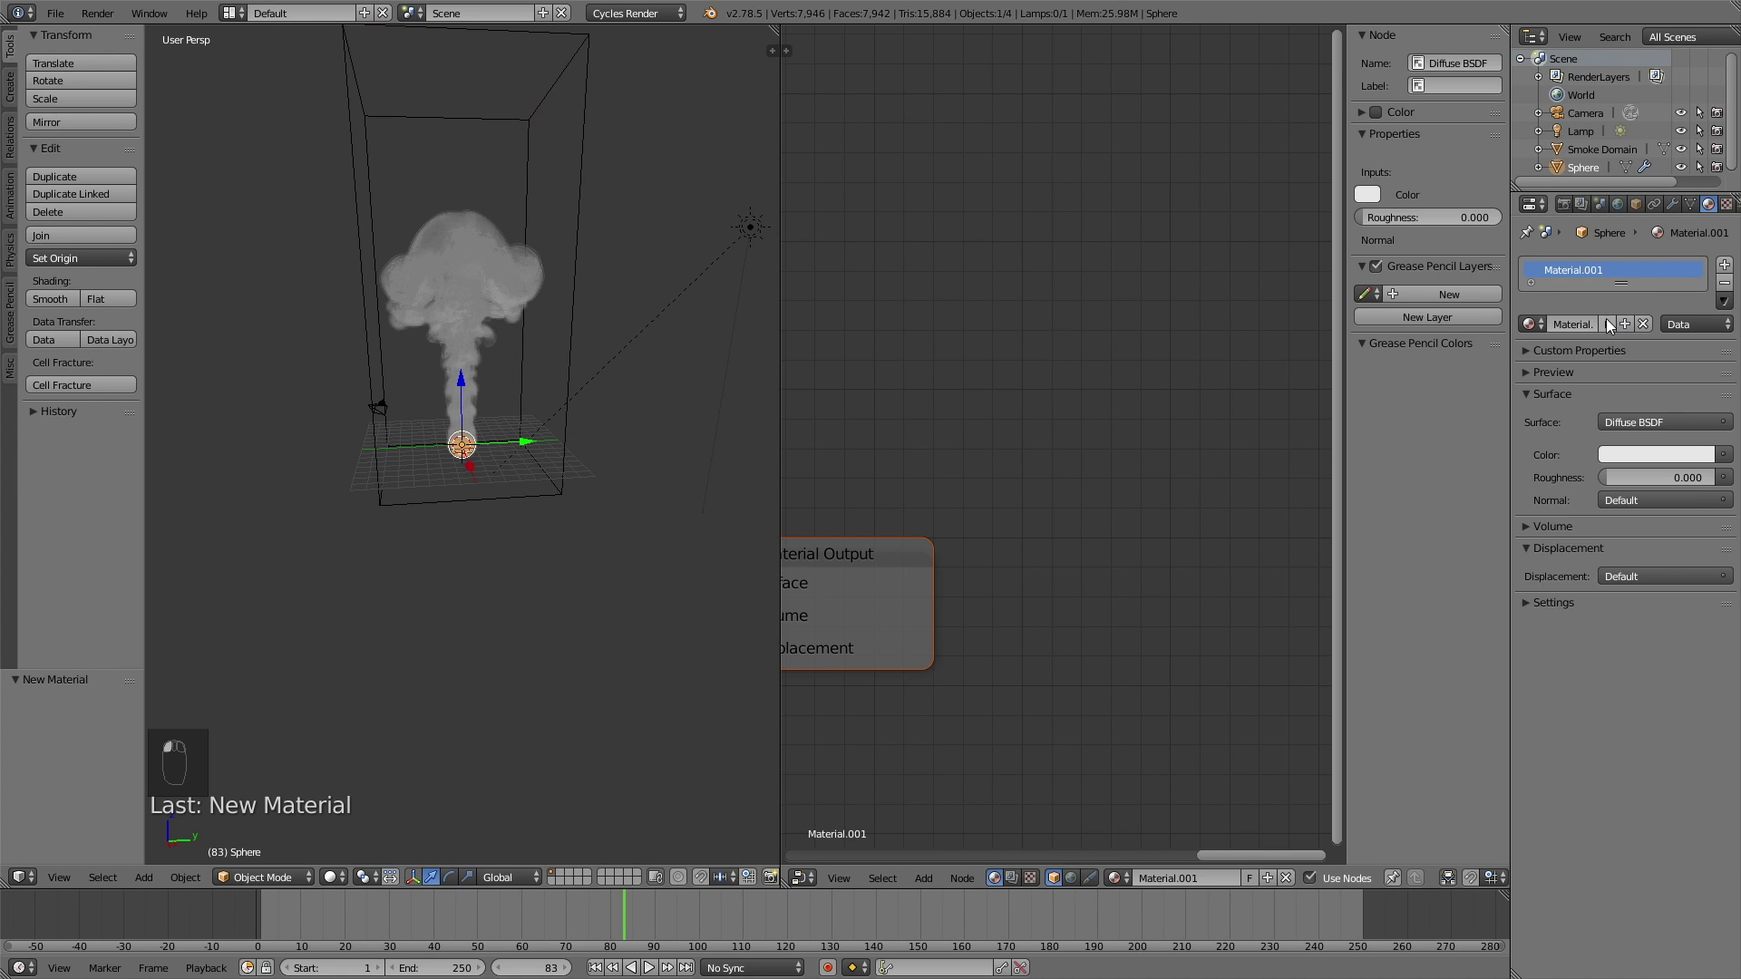
left_click(1618, 423)
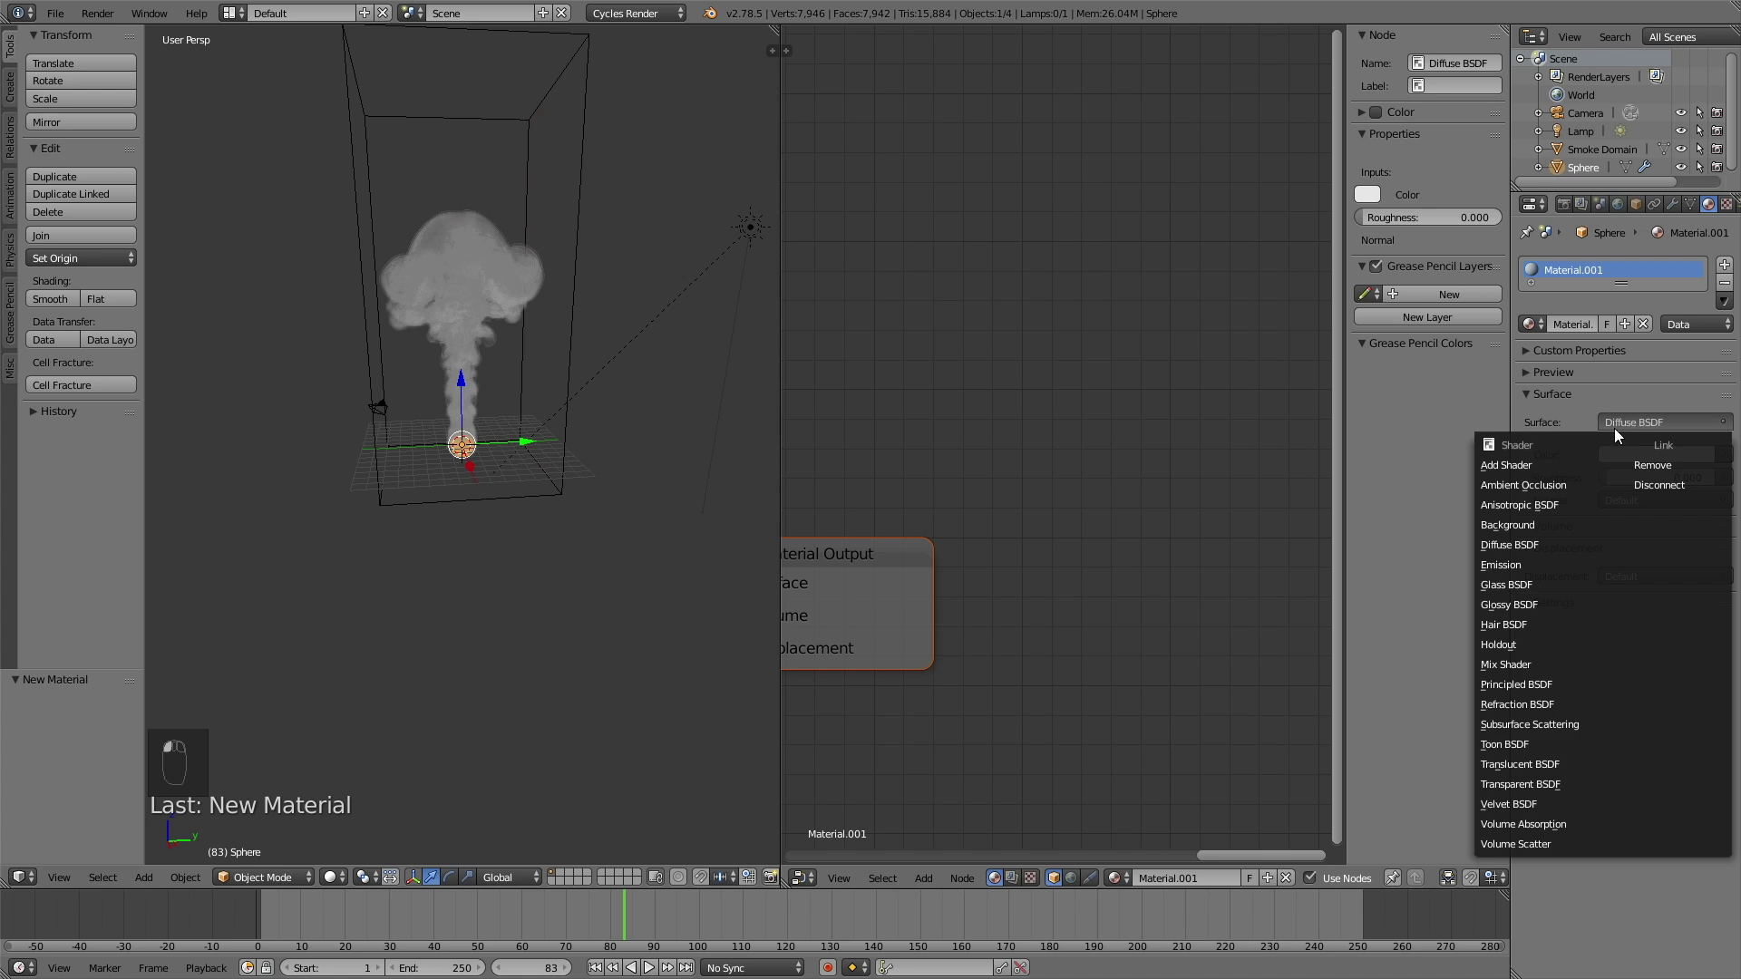
left_click(1574, 603)
left_click(1648, 476)
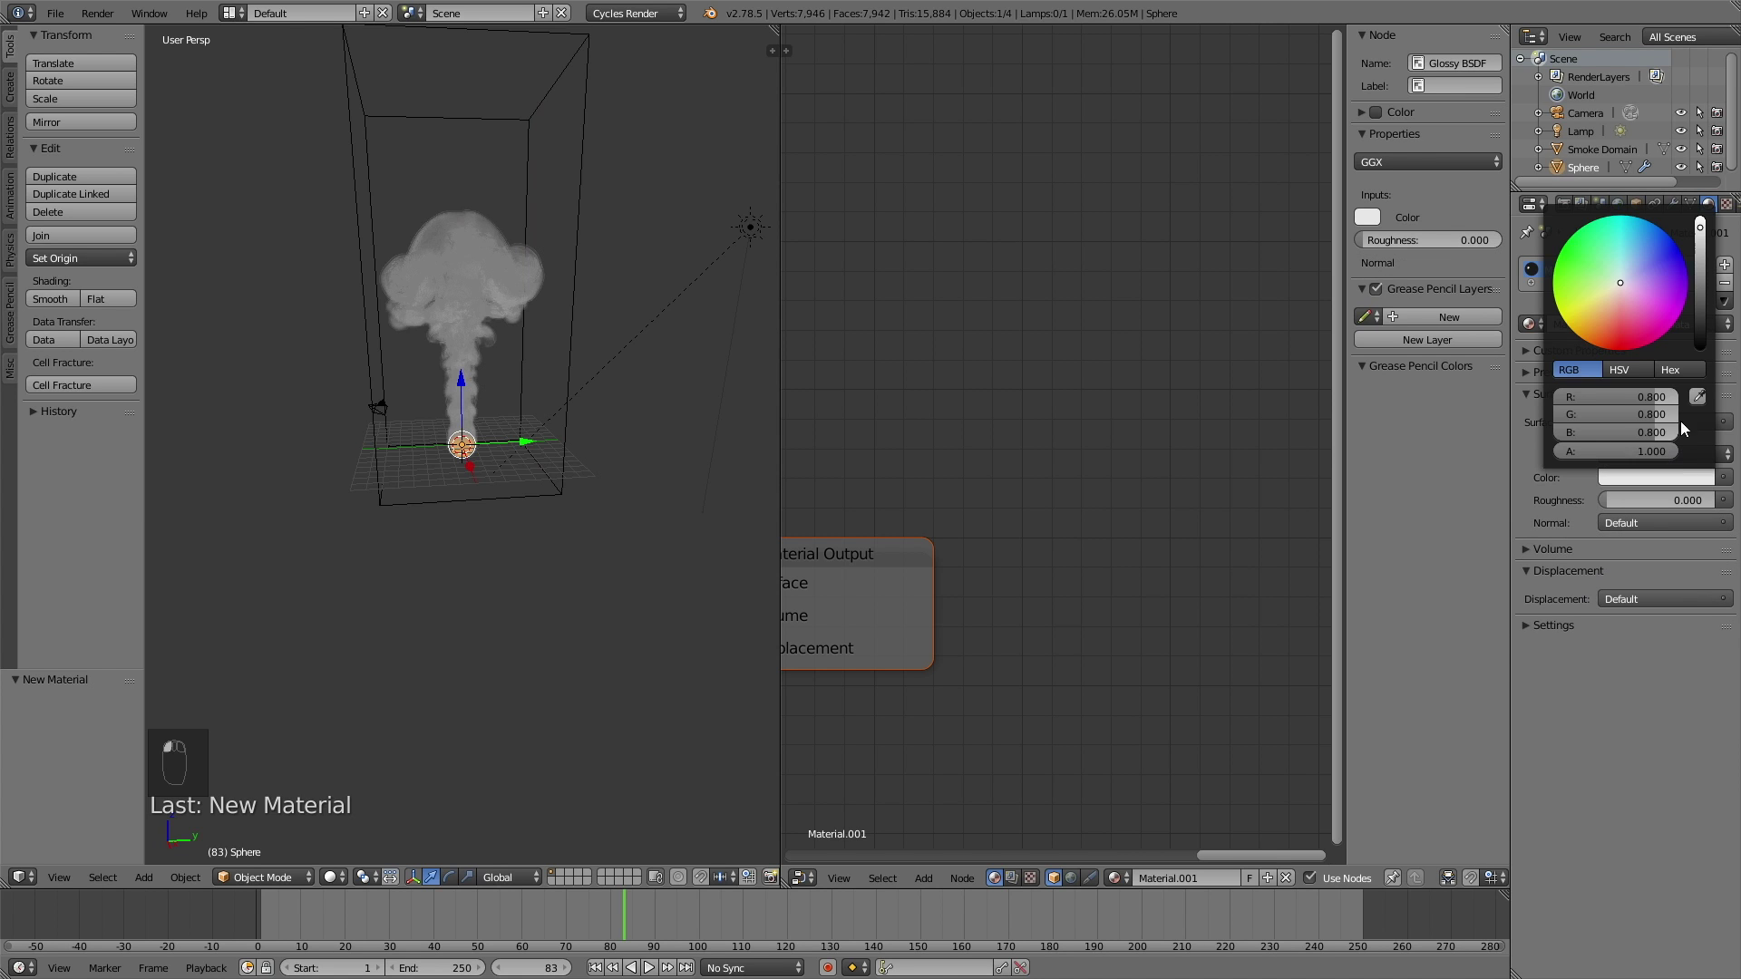
left_click_drag(1700, 227, 1679, 396)
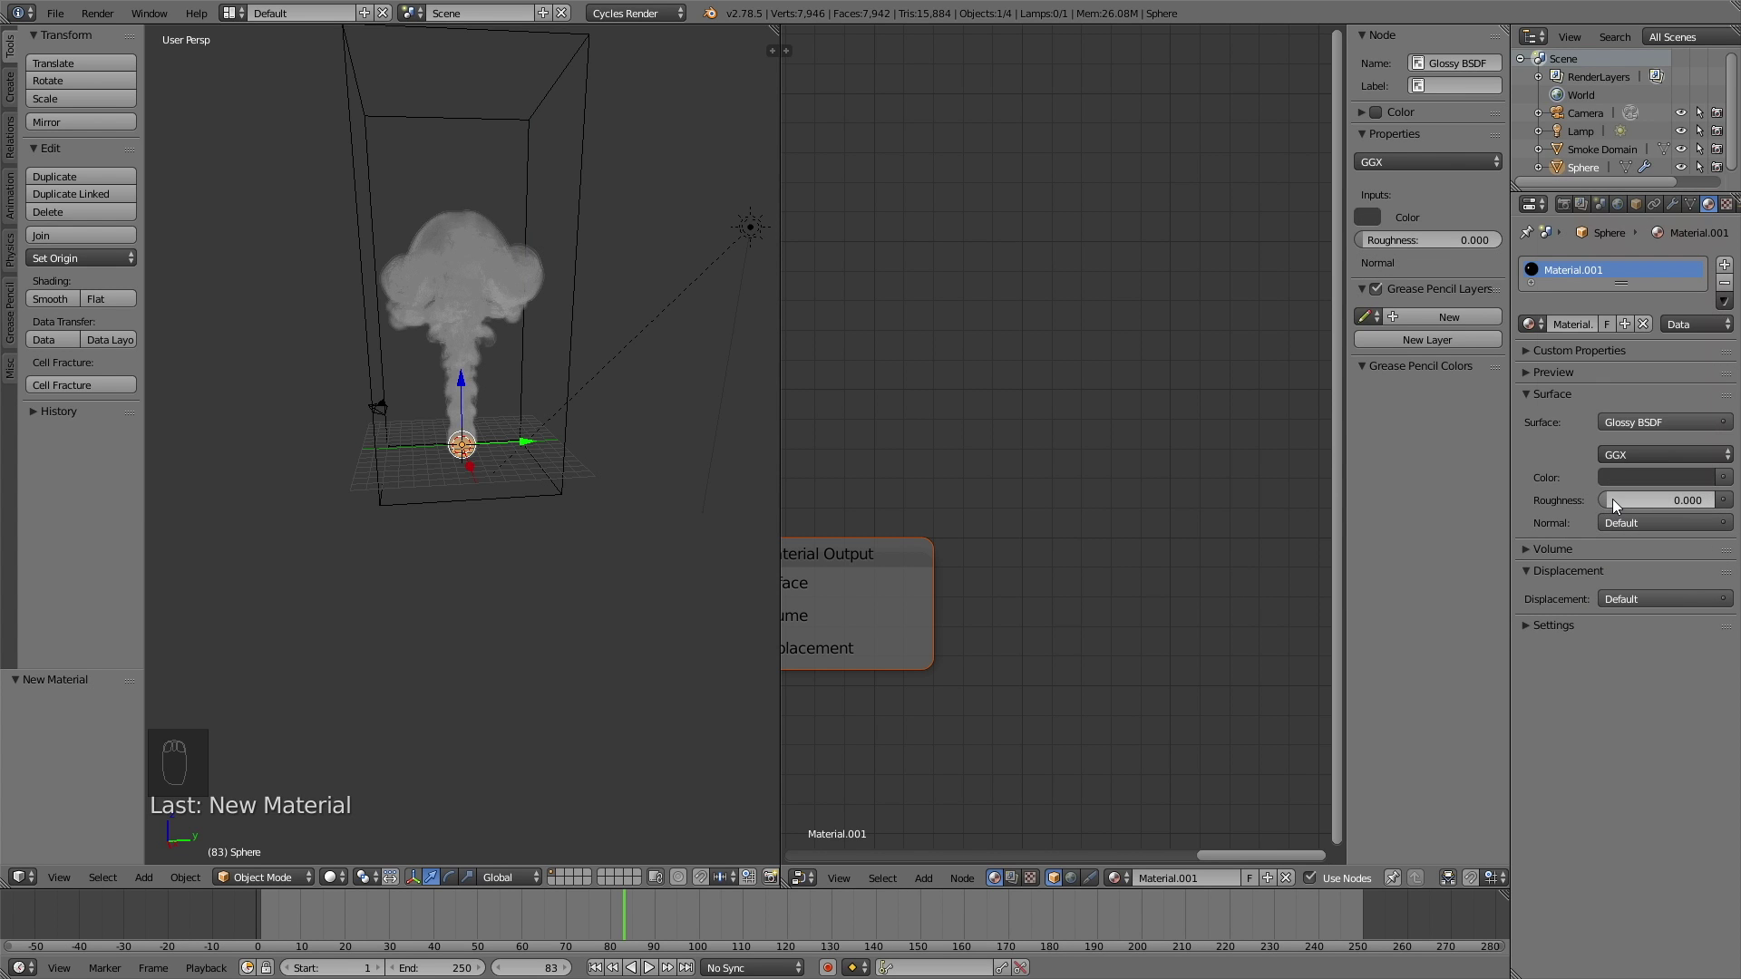
left_click_drag(1613, 498, 1646, 500)
key("shift+z")
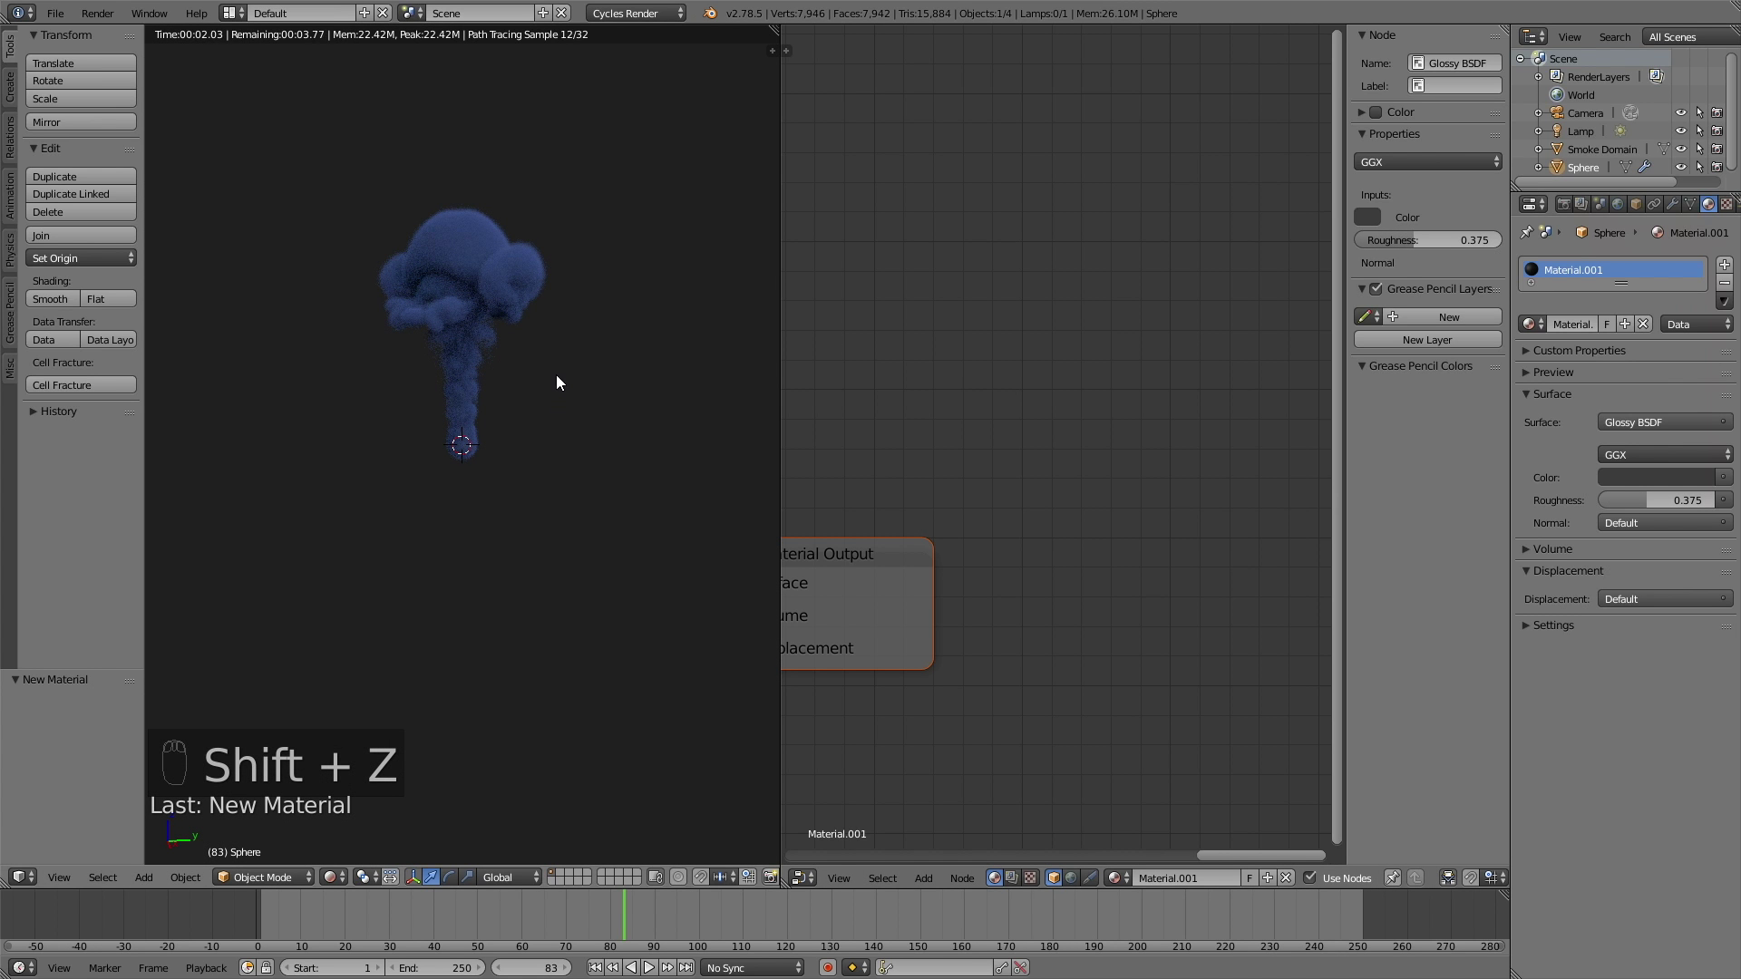
key("shift+z")
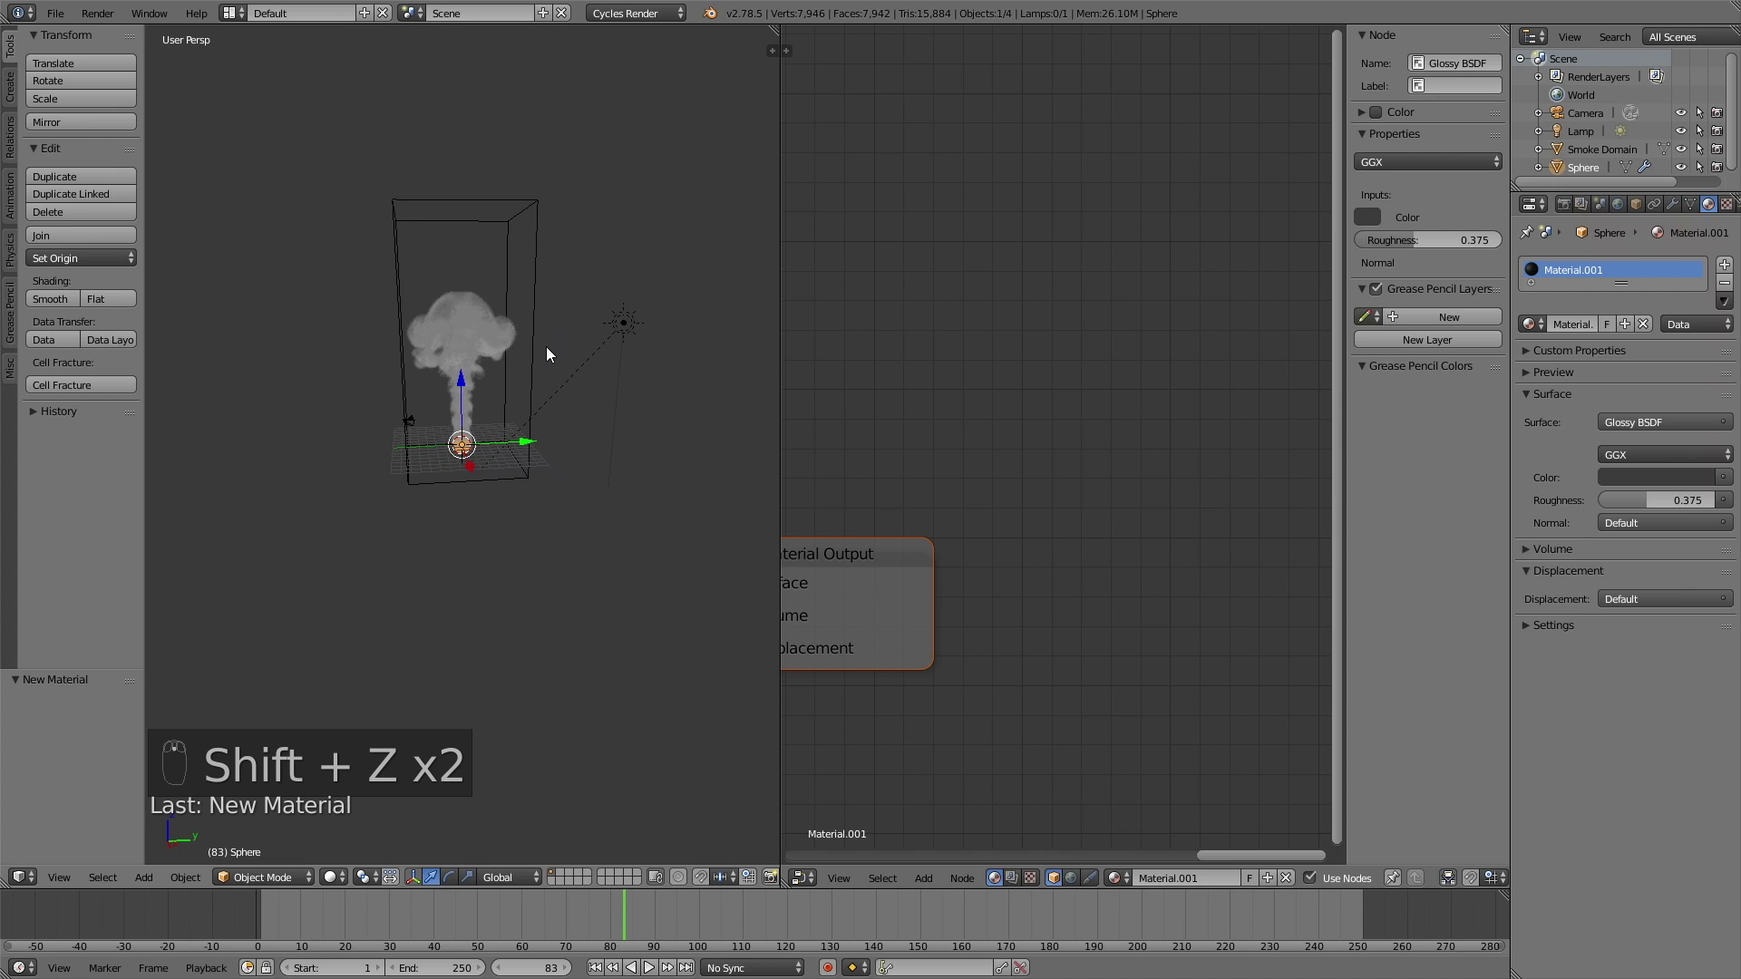
Duplicate the smoke domain and sphere, placing the copy at Y -13.254 beside the original
left_click(400, 390)
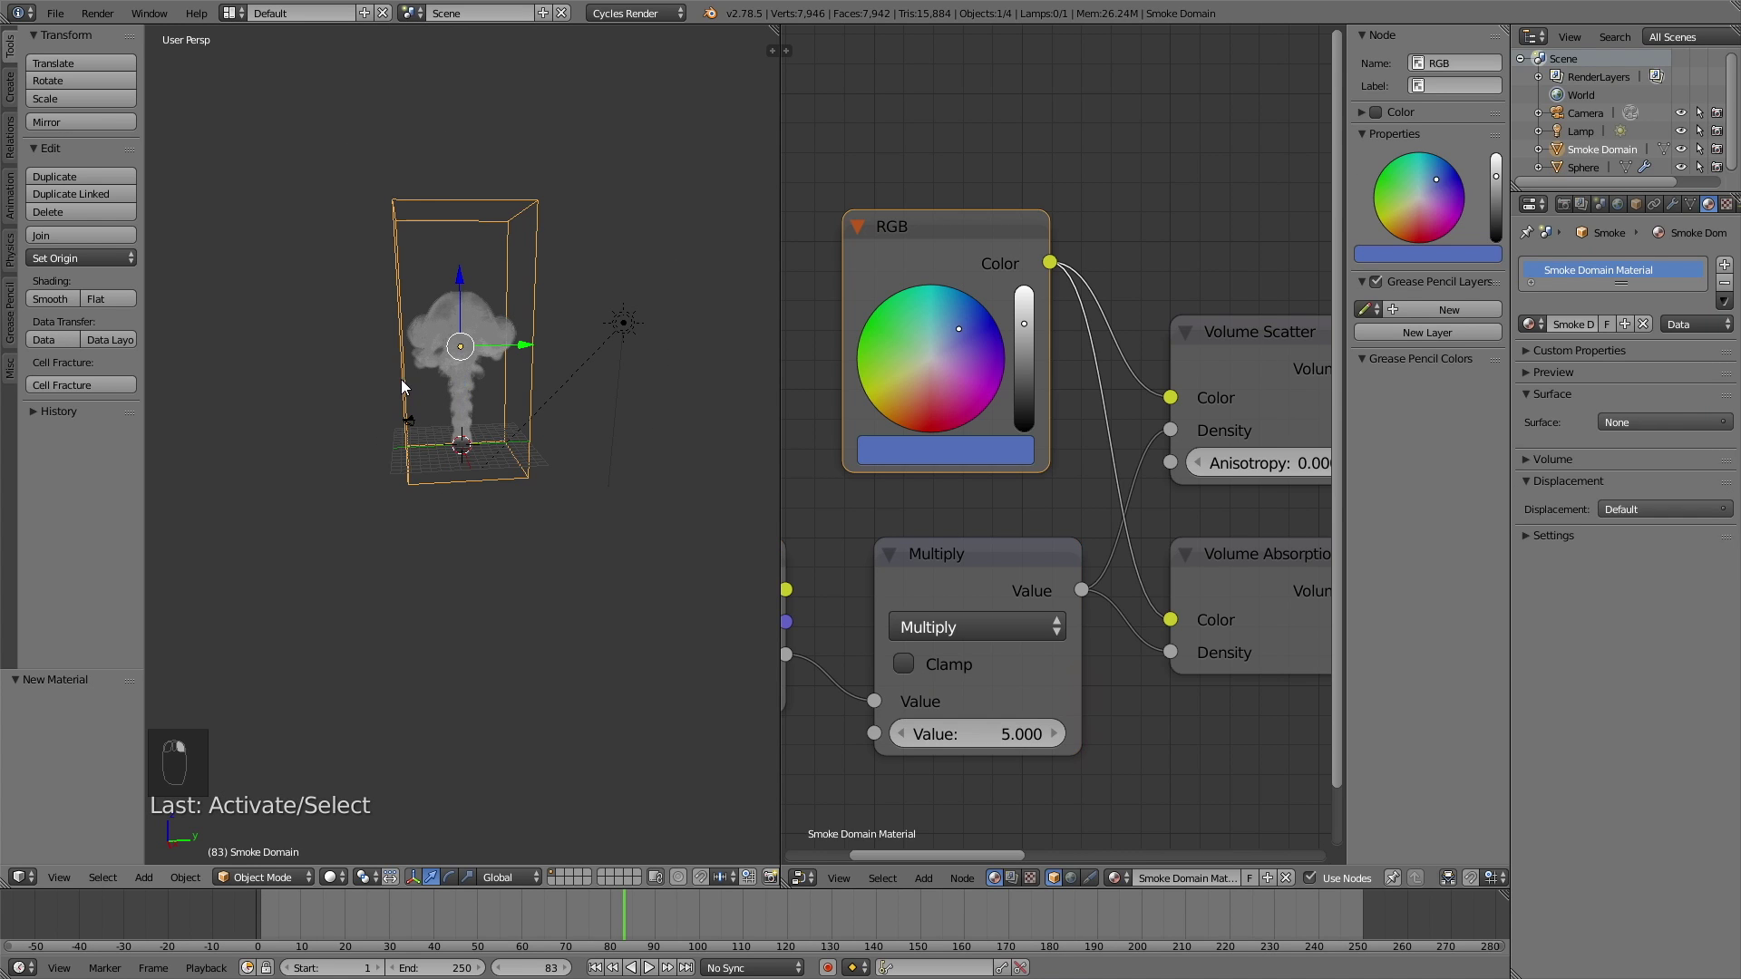
left_click(462, 438, "shift")
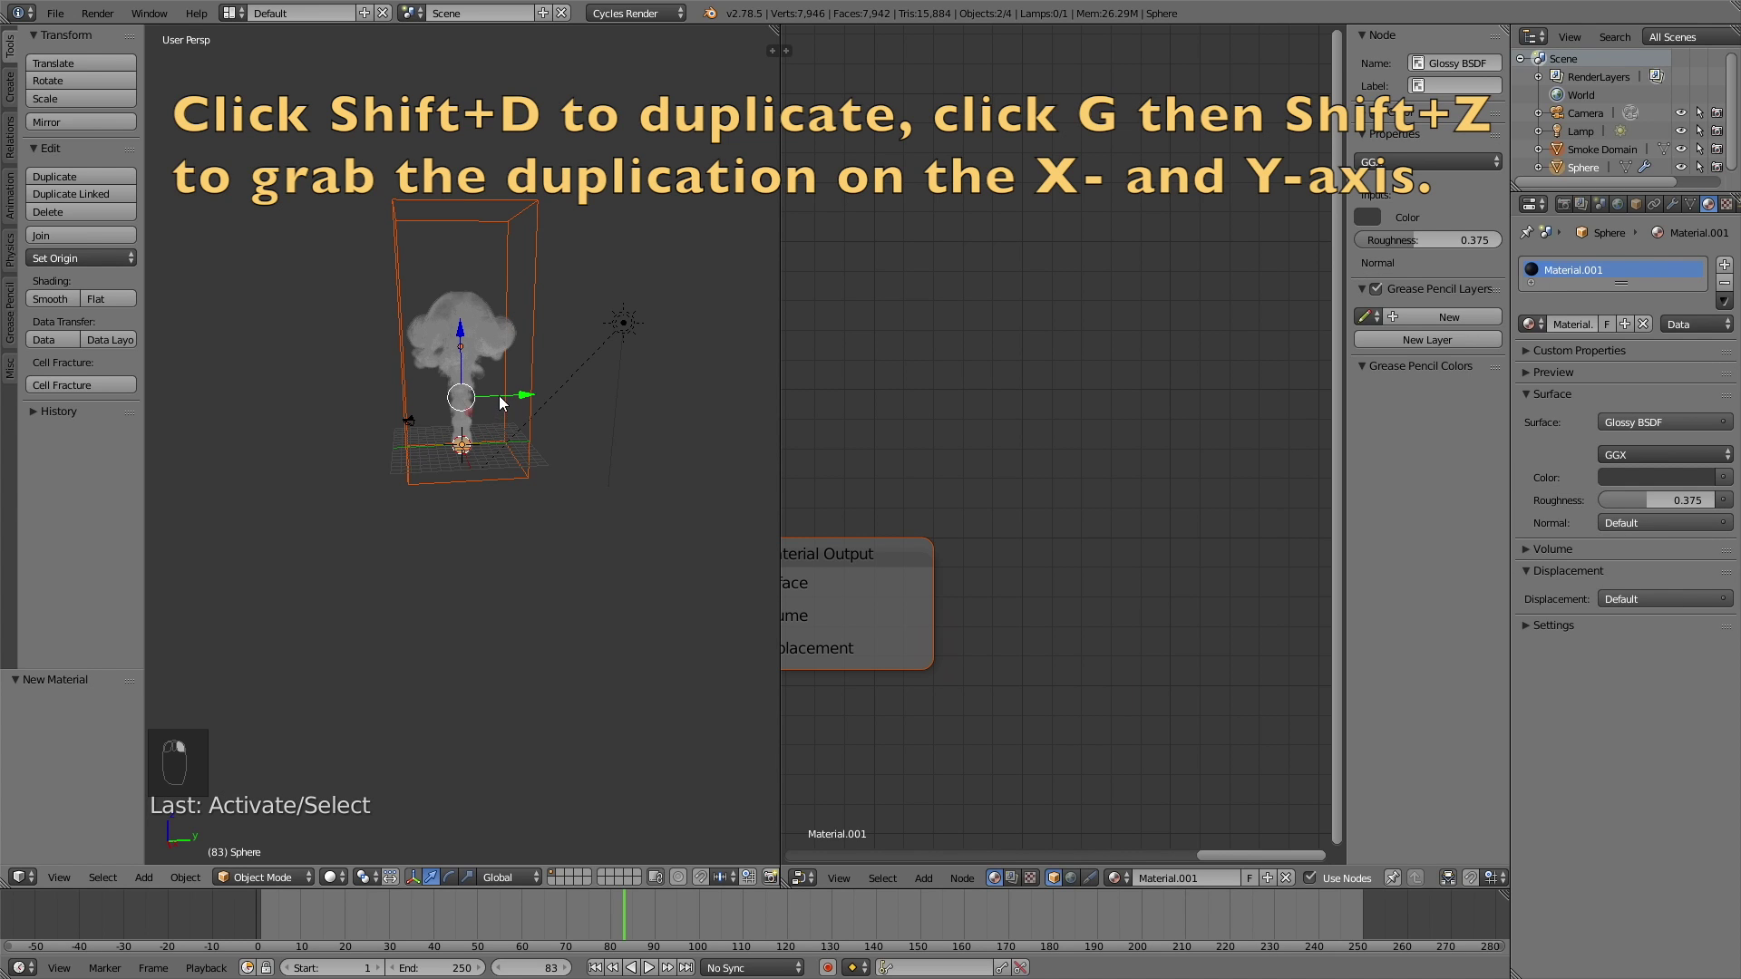
key("shift+d")
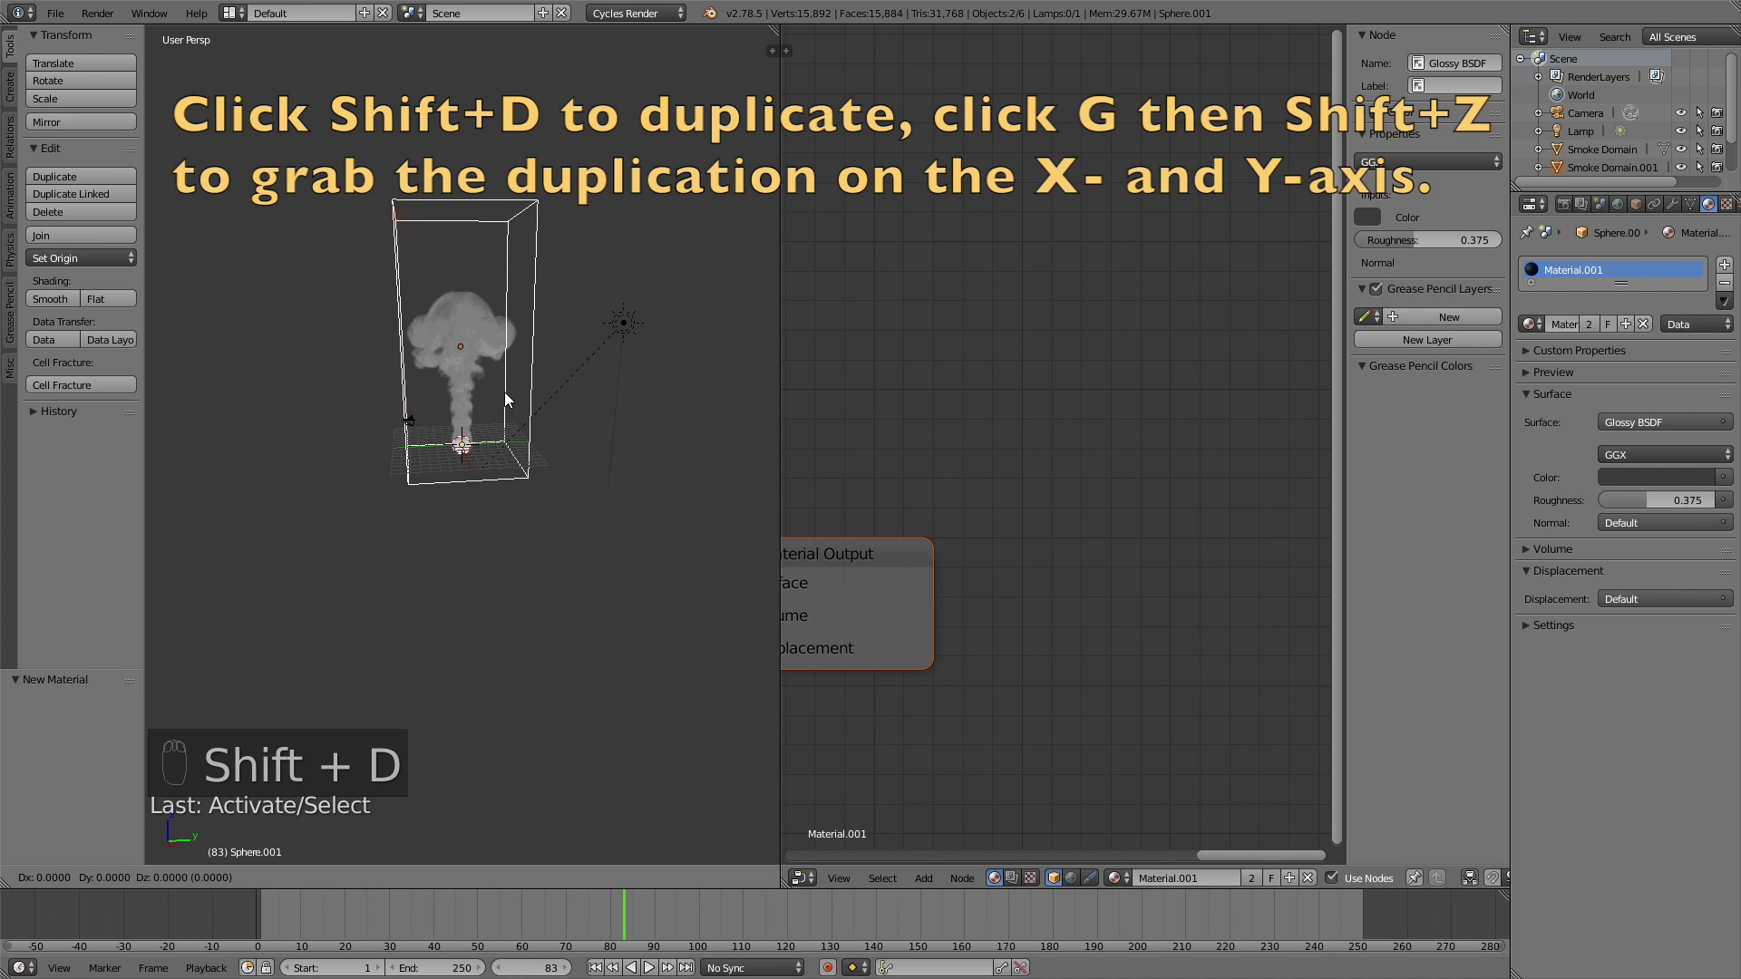
key("shift+z")
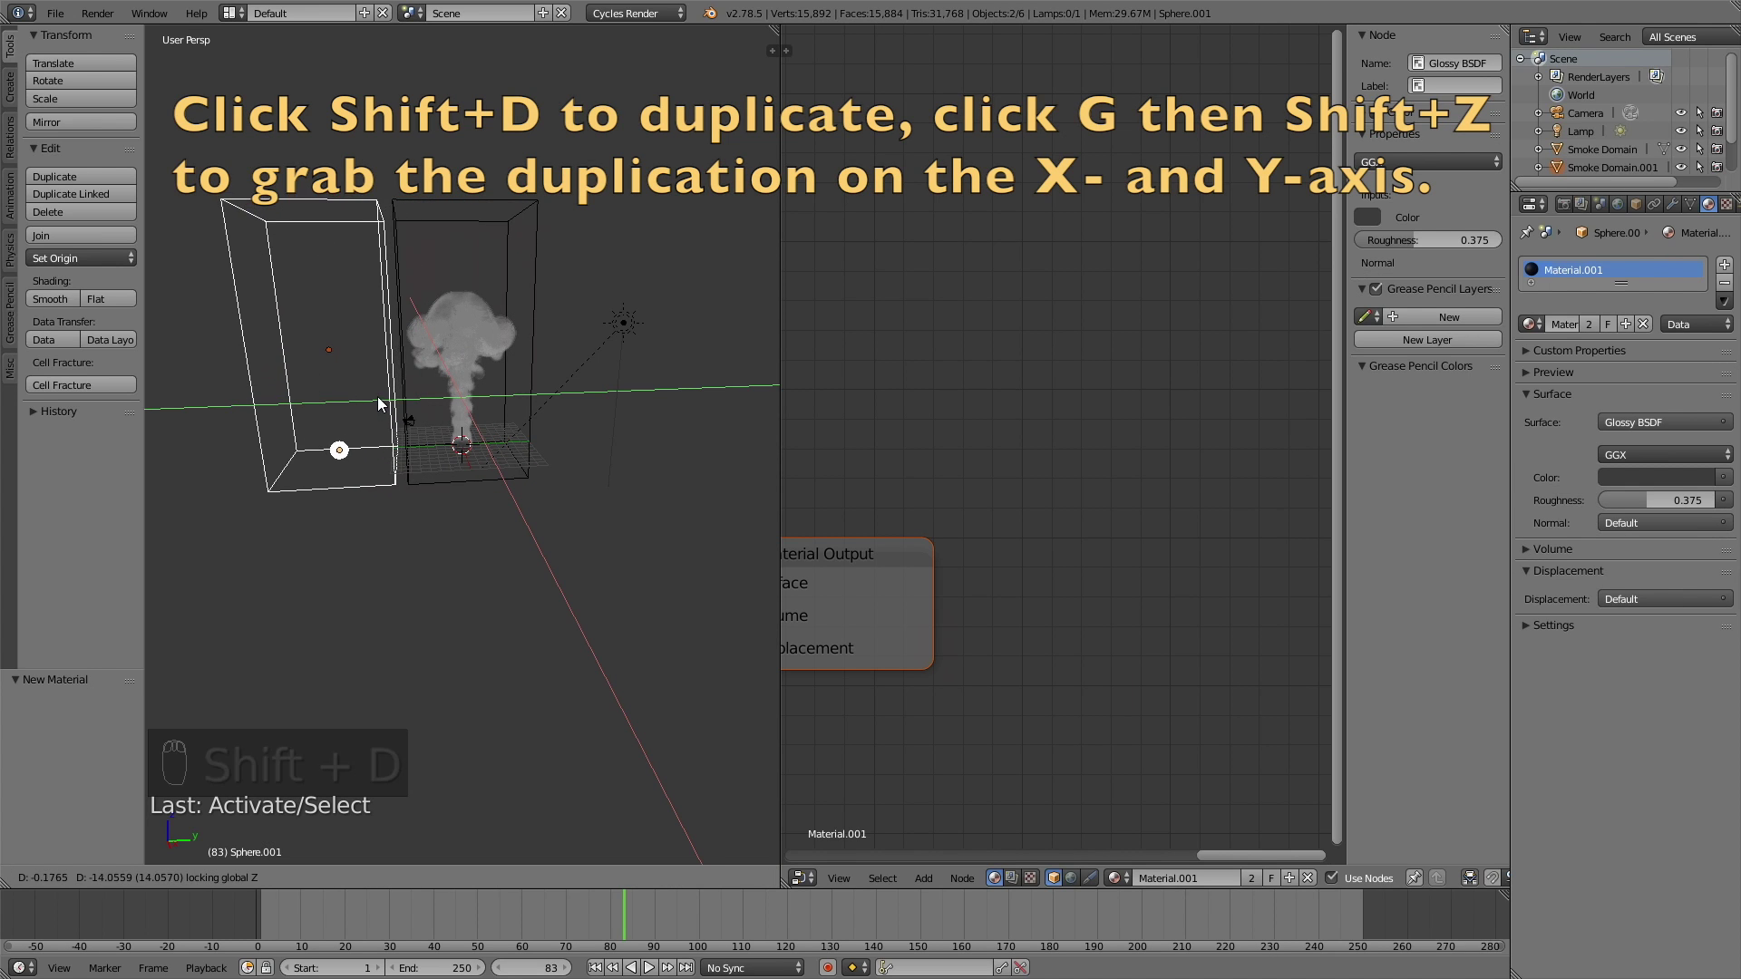
left_click(384, 396)
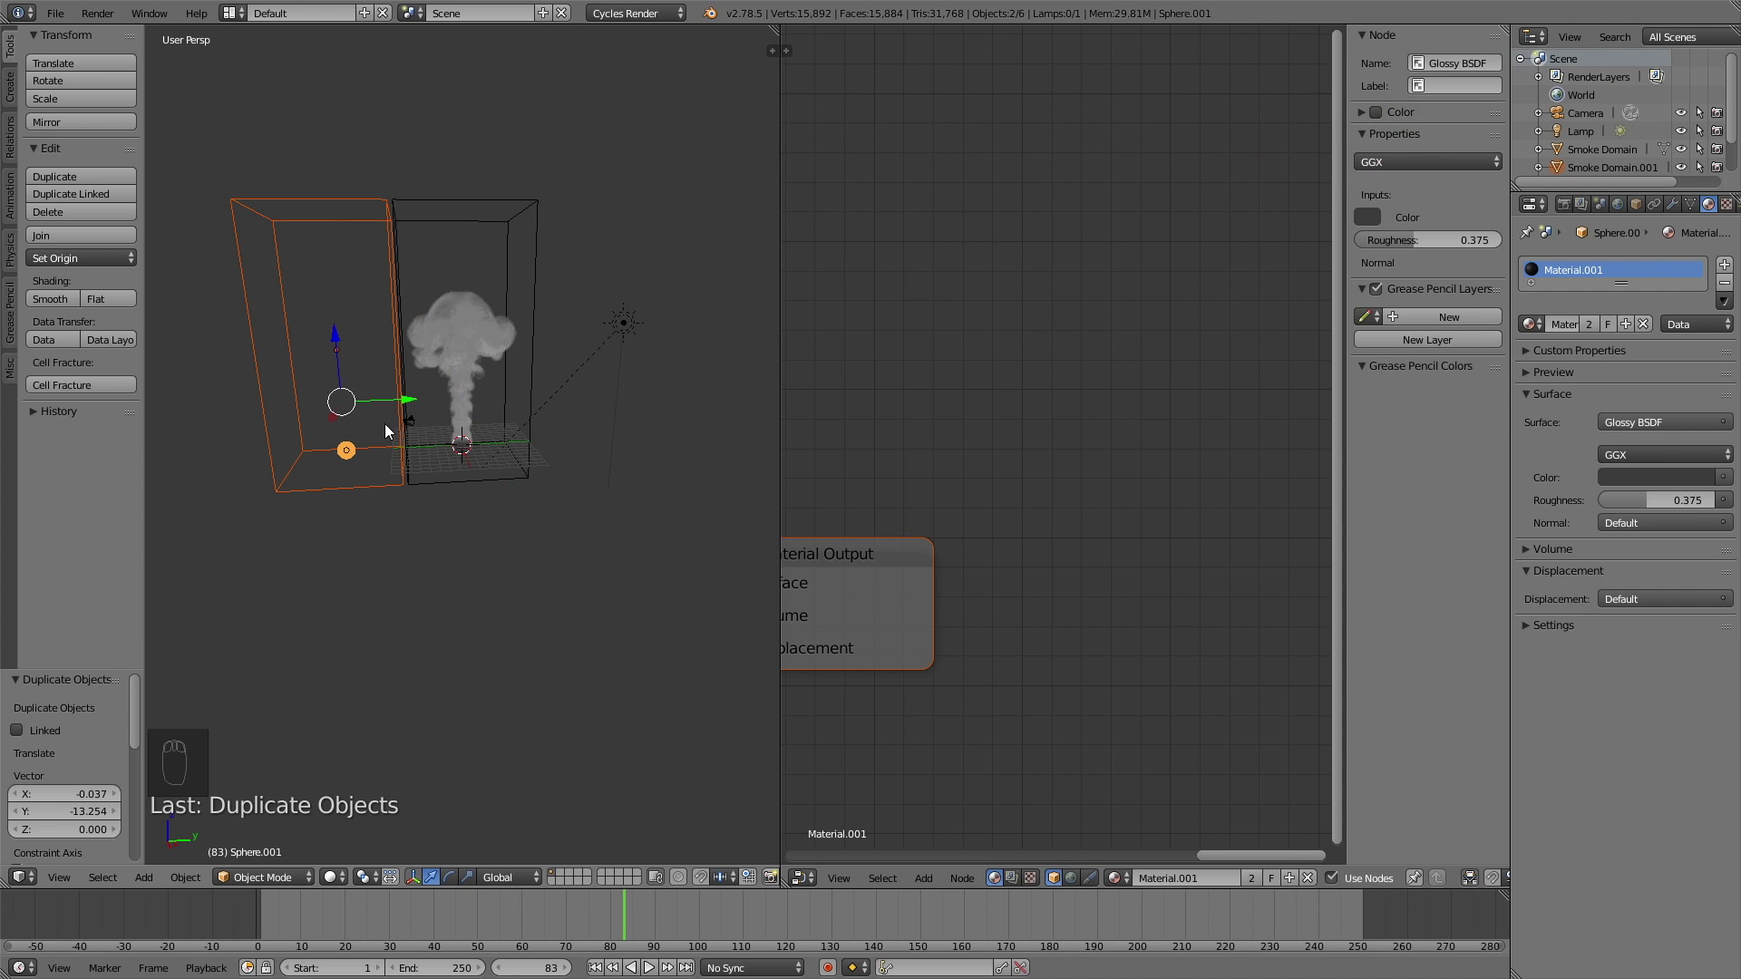
Give Smoke Domain.001 its own Smoke Domain Material.001 and make its smoke green
right_click(334, 216)
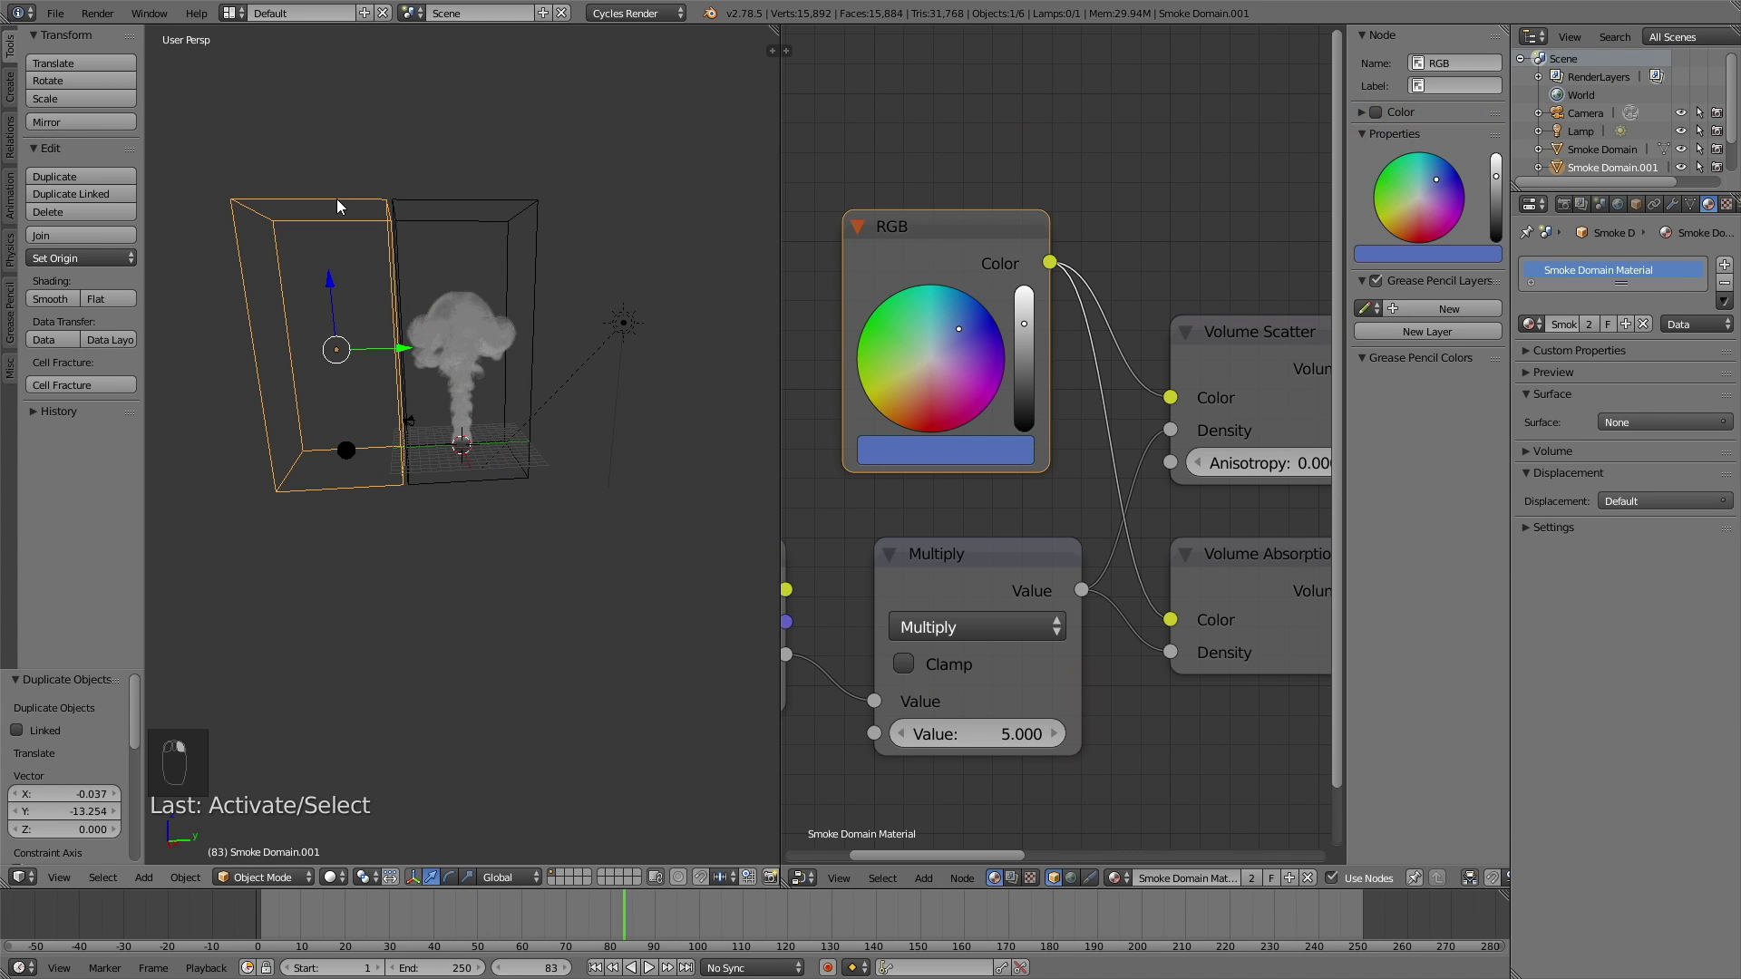
left_click(1629, 320)
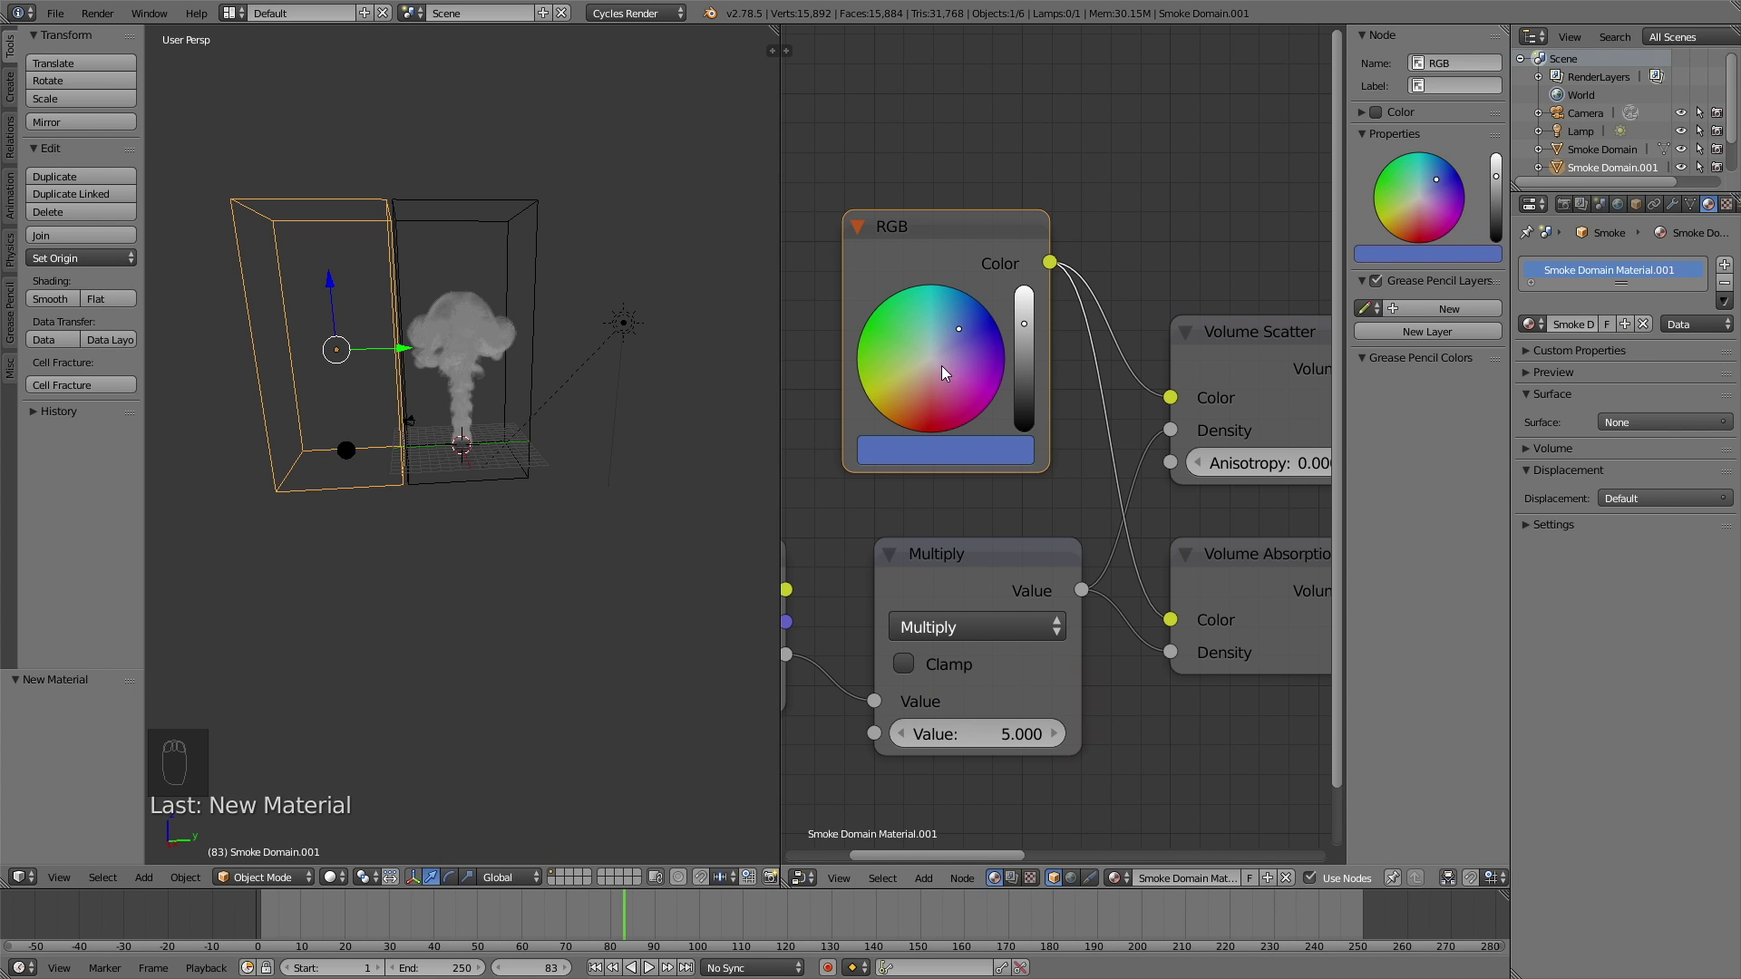
left_click(916, 320)
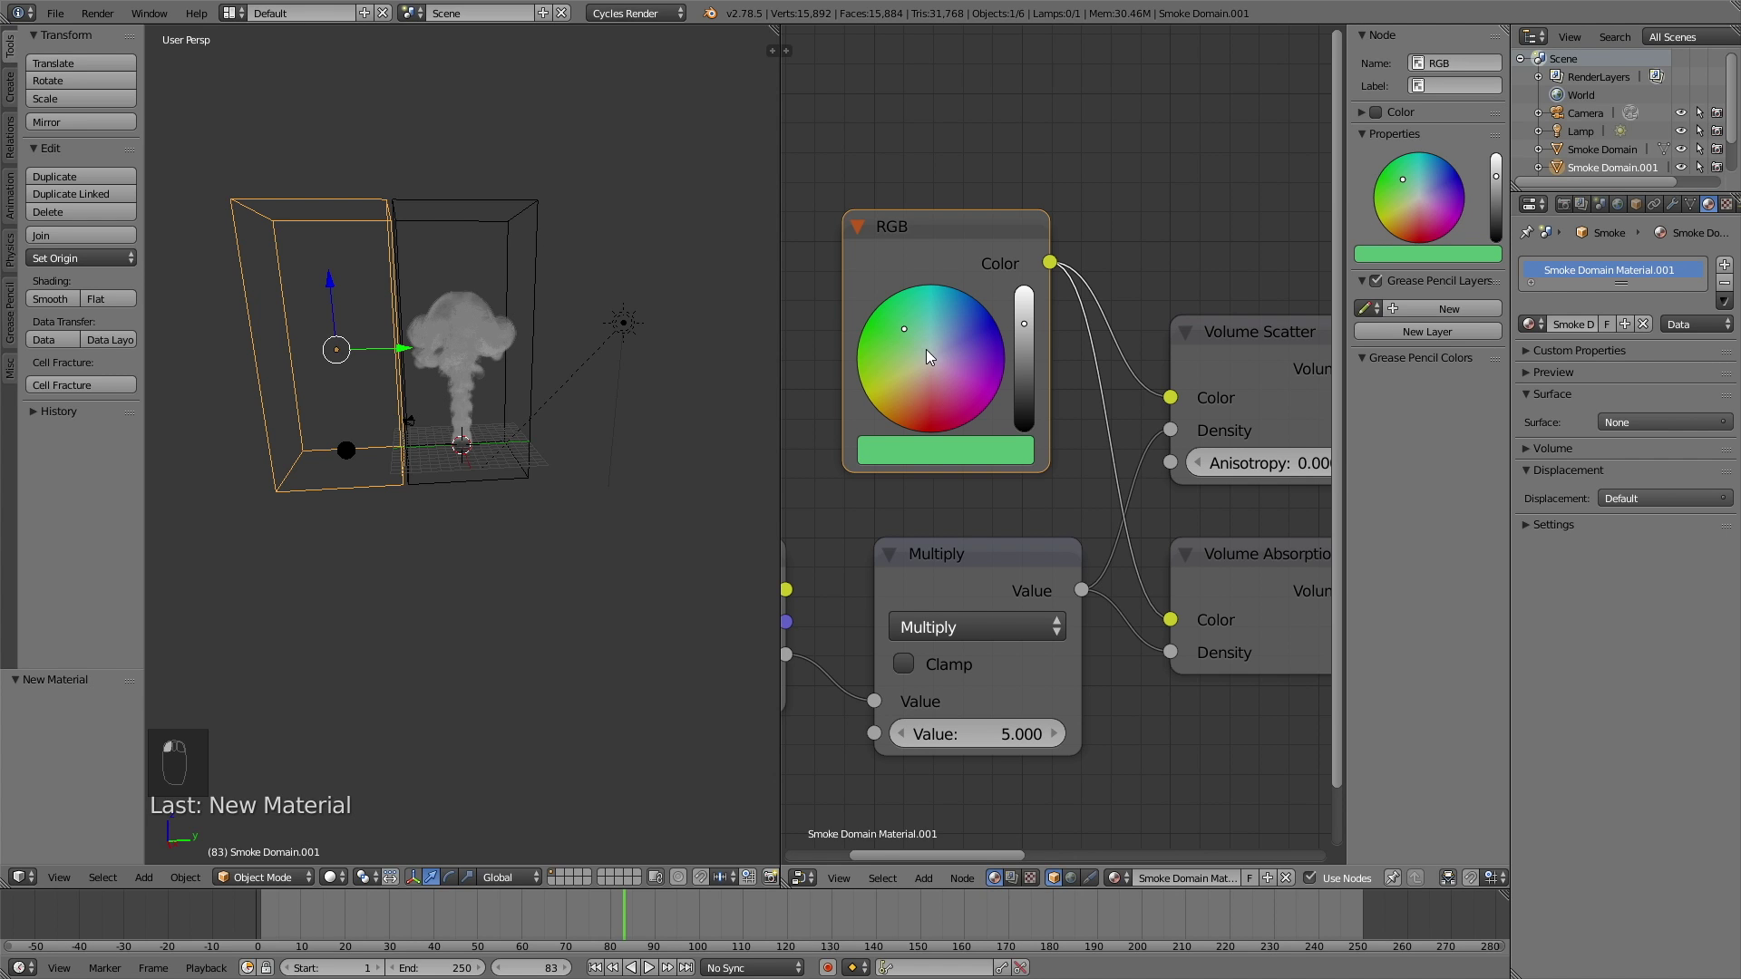
right_click(346, 448)
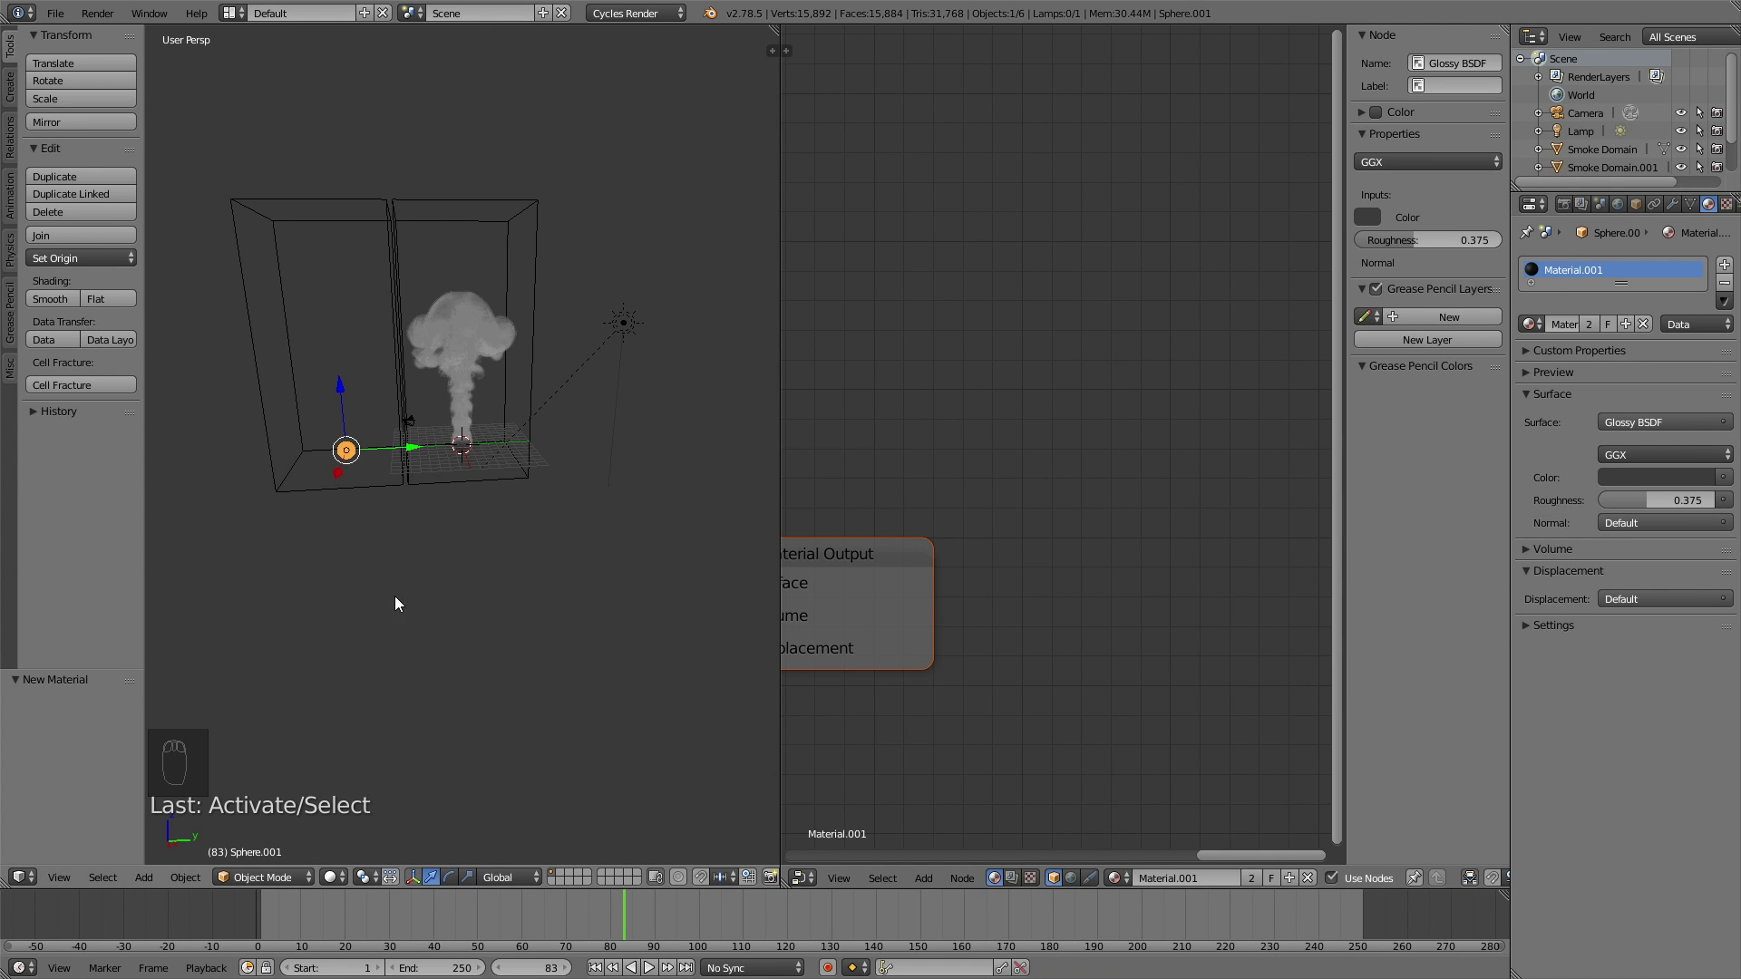
left_click(213, 895)
Play the timeline from frame one so both blue and green plumes rise
left_click(649, 968)
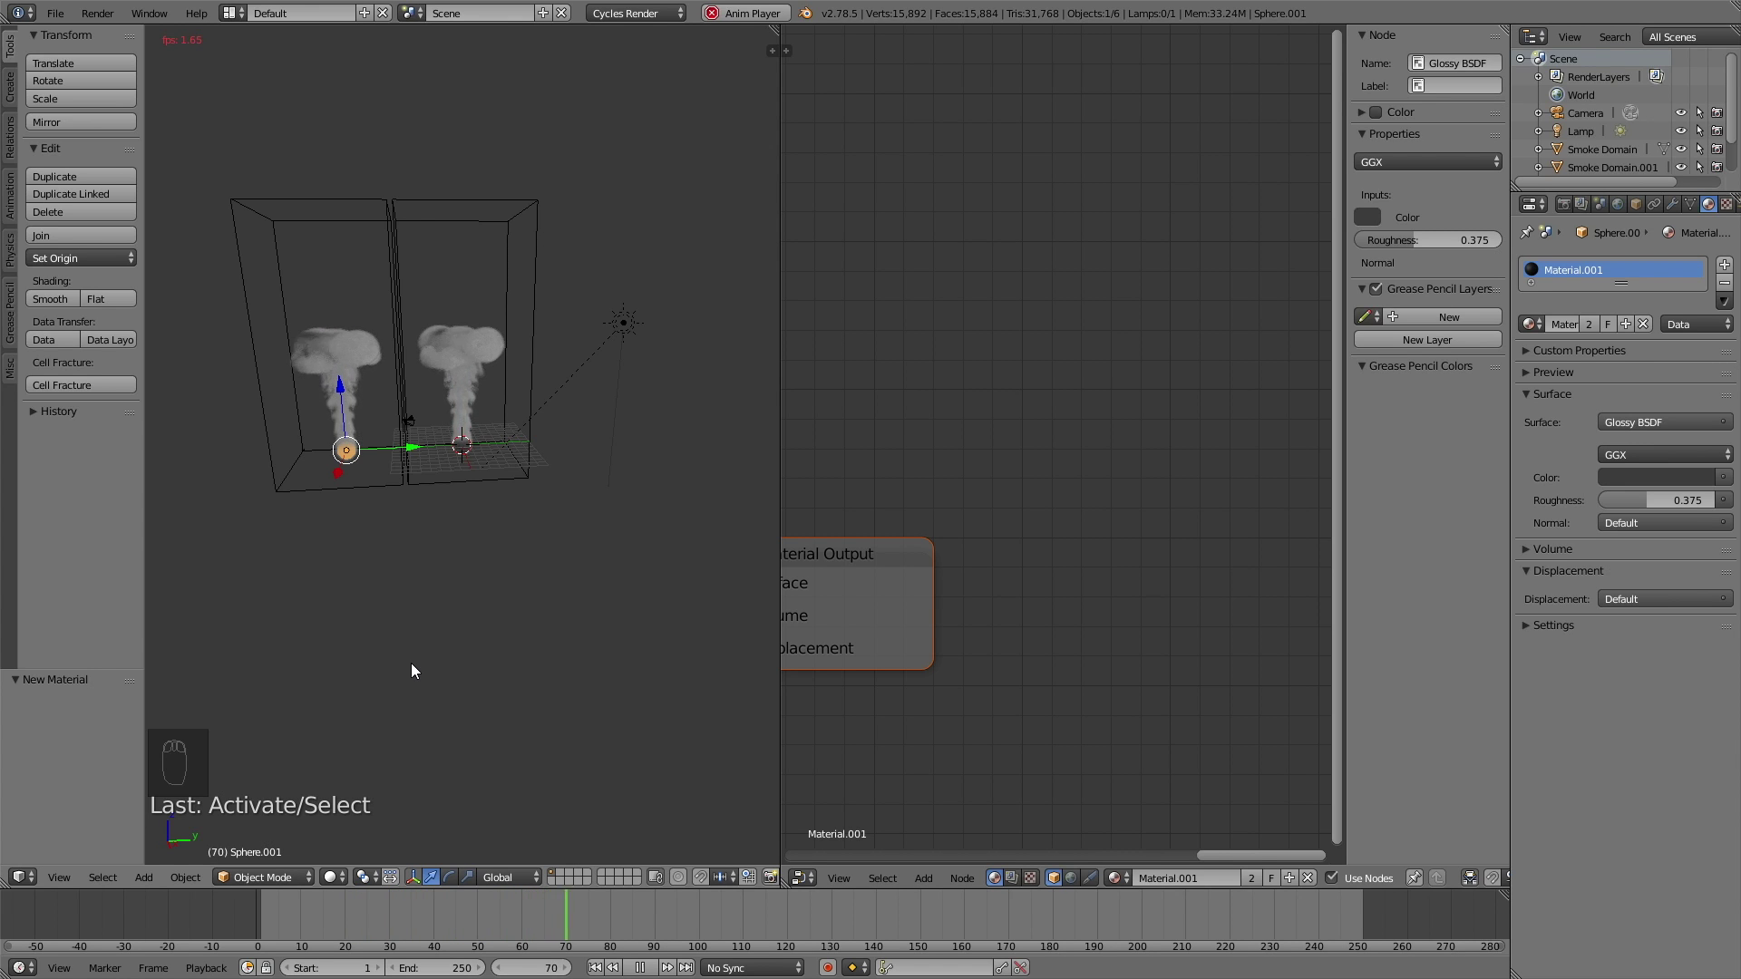
Stop playback at frame 86, preview the rendered smoke, and look through the scene camera
left_click(641, 967)
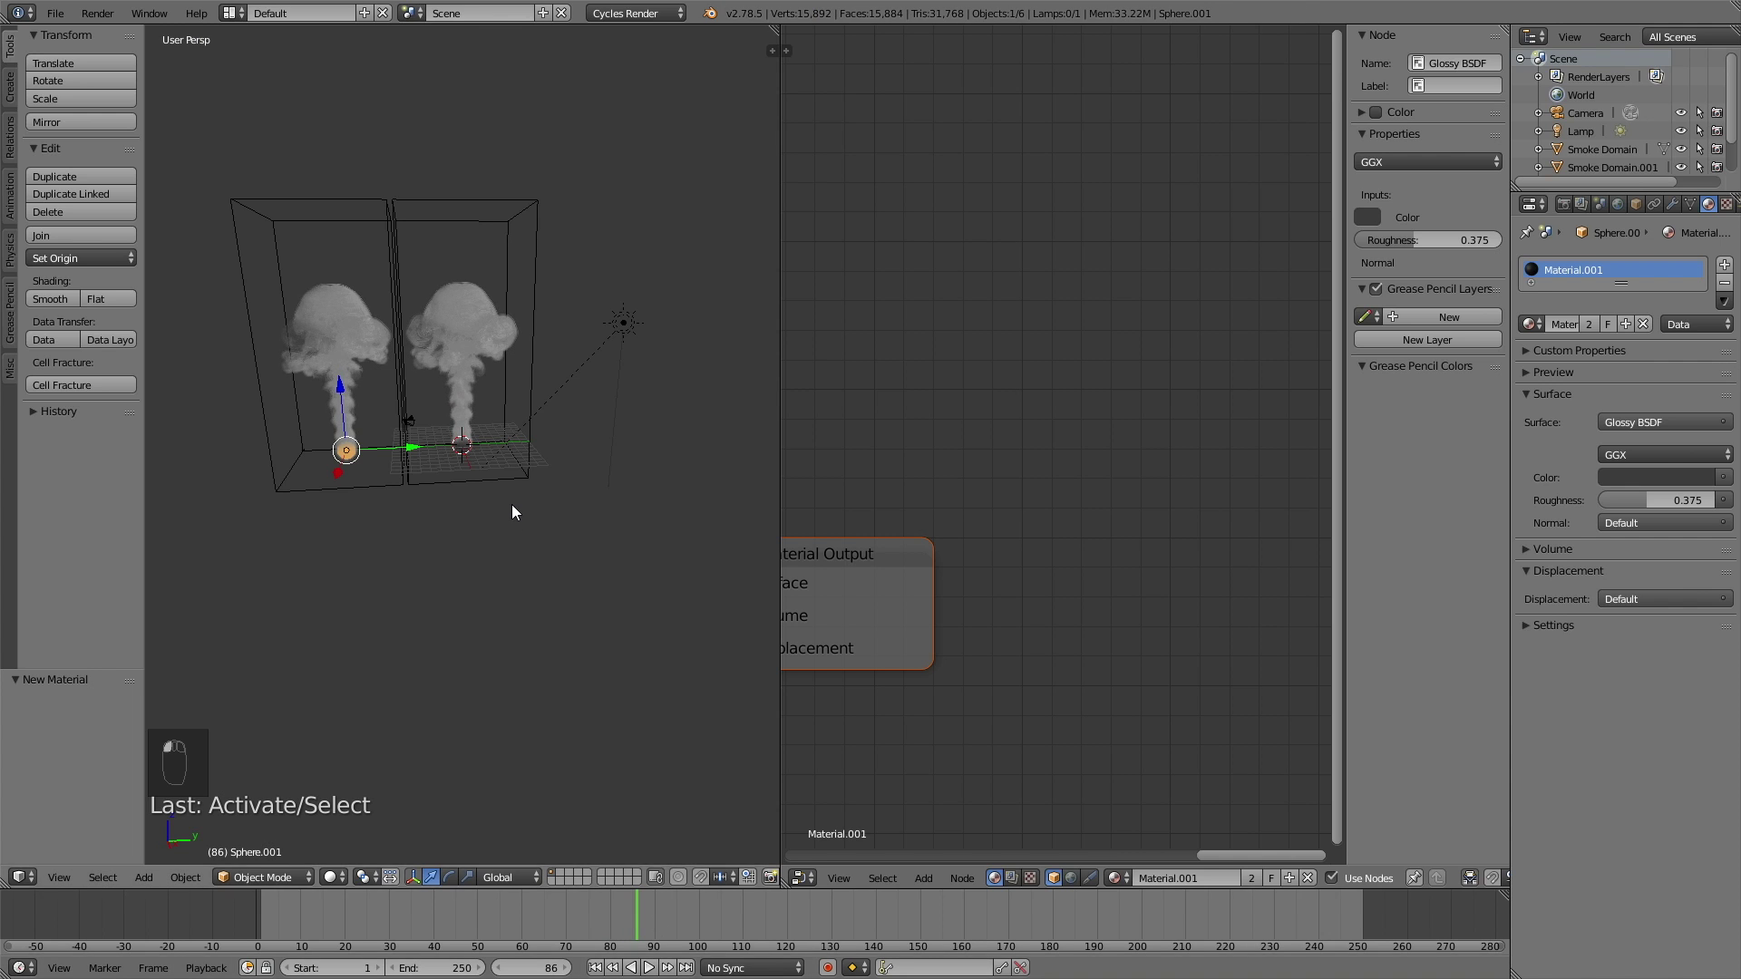
key("shift+z")
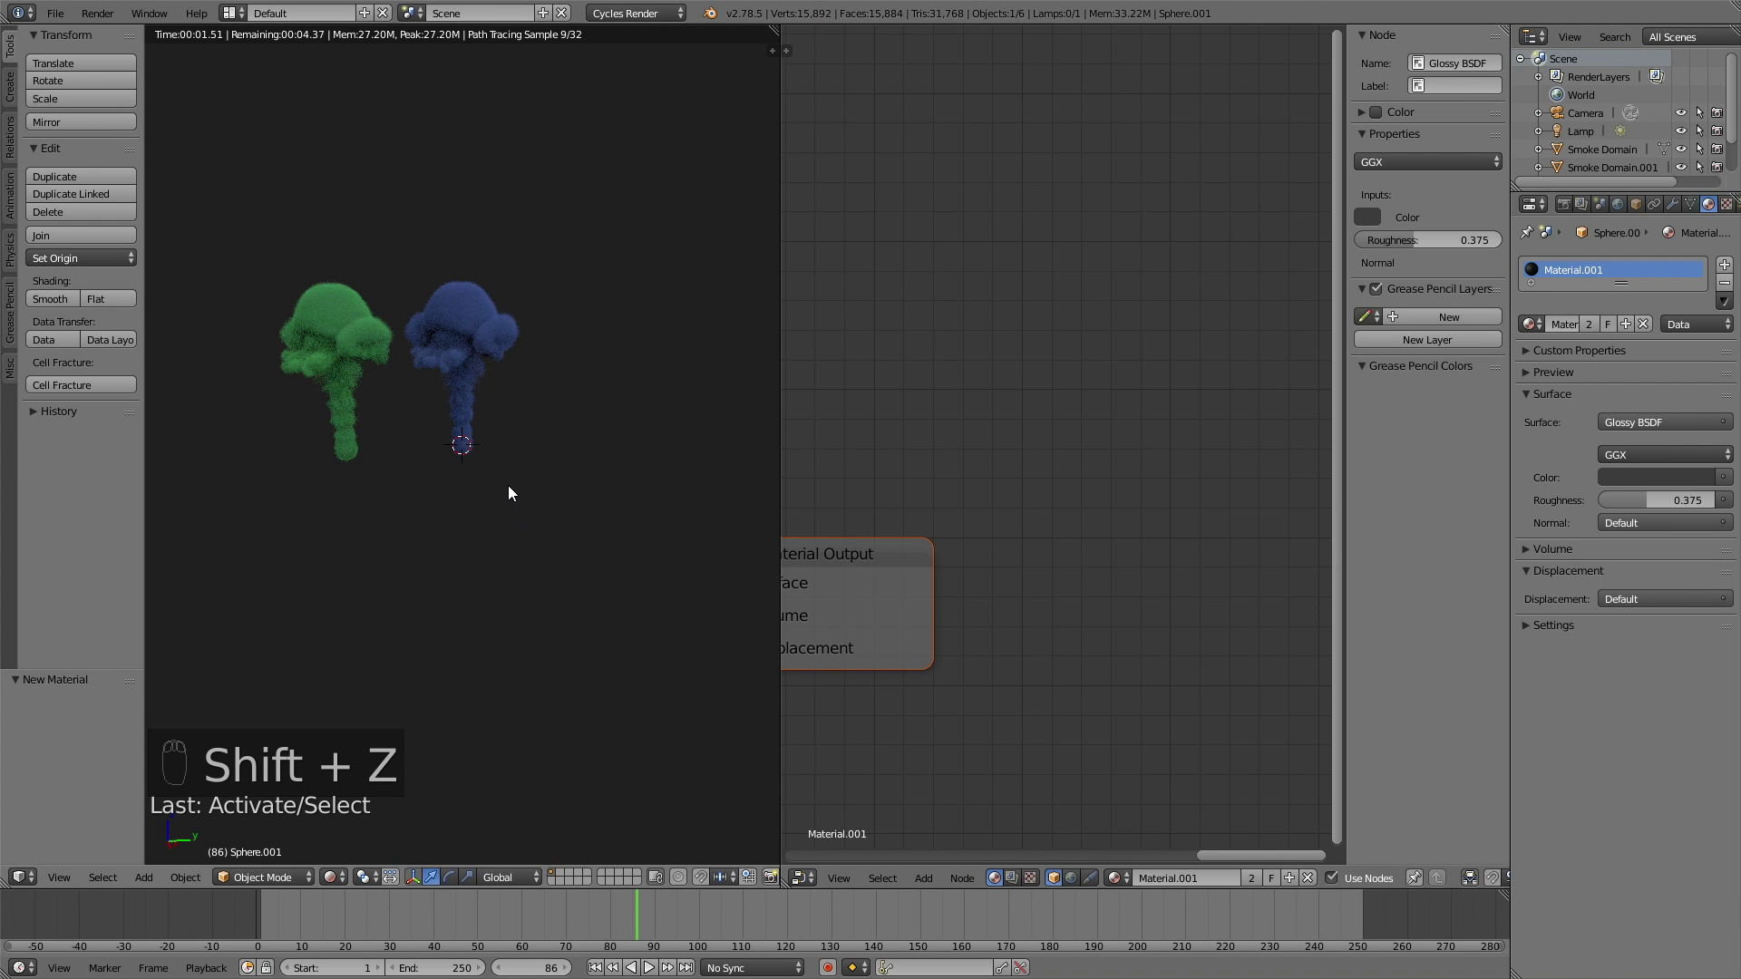
key("shift+z")
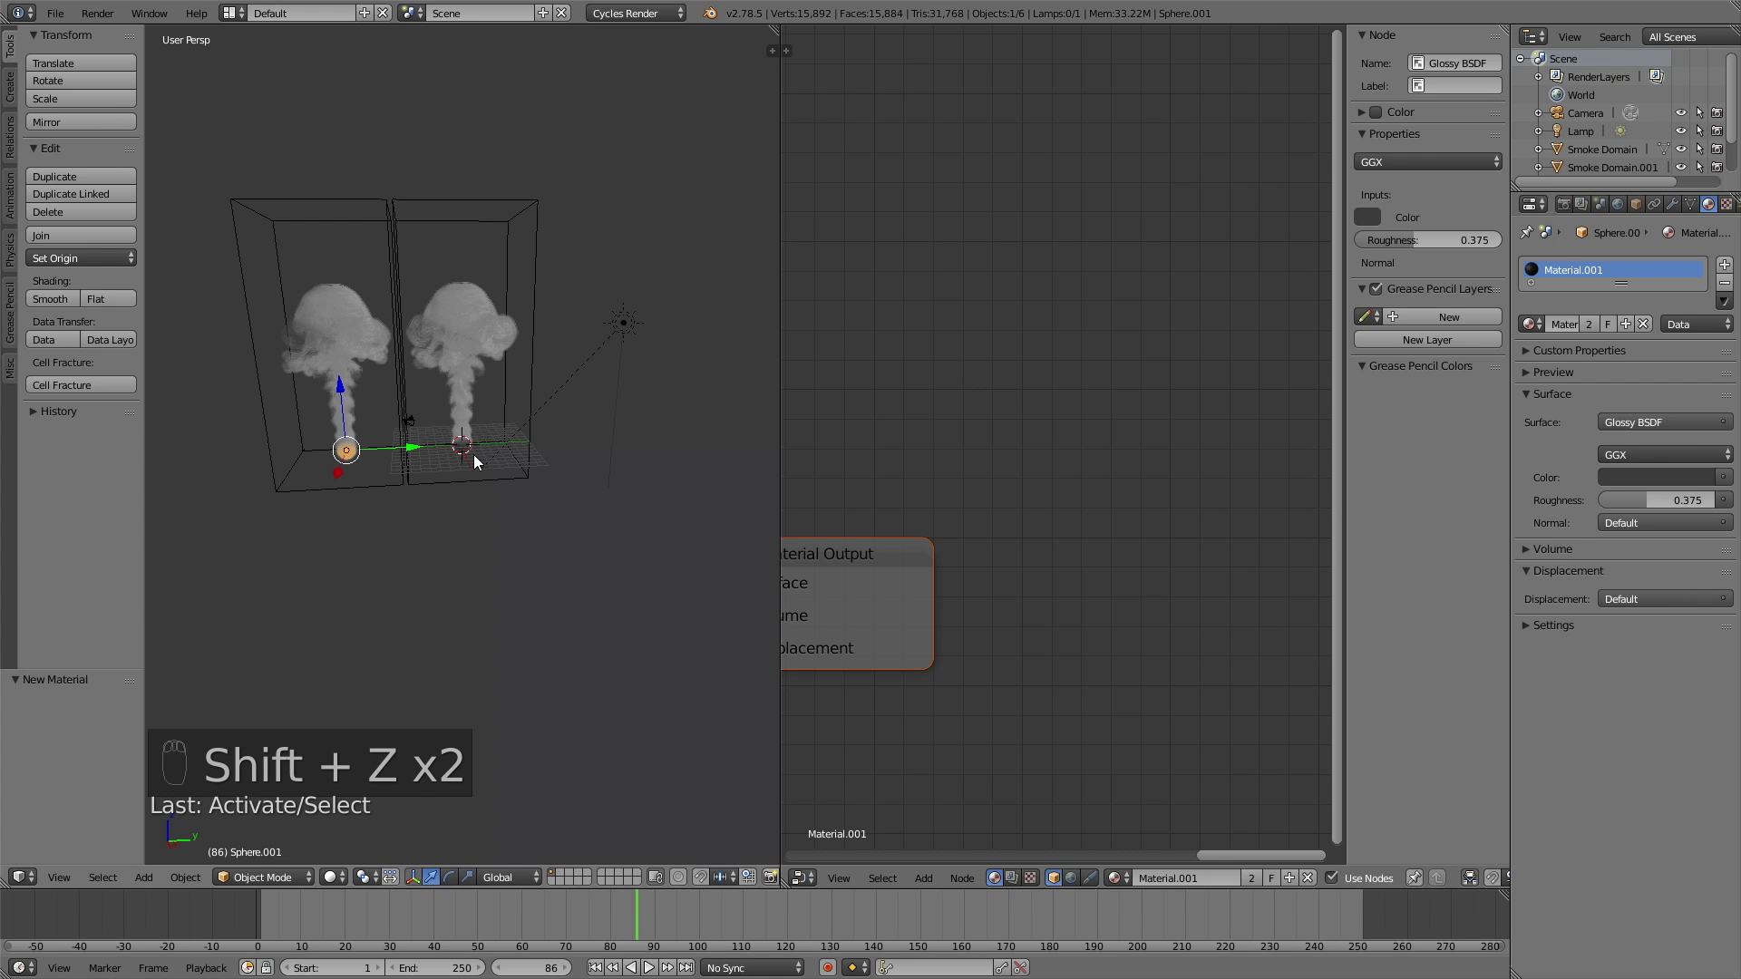
key("KP_0")
Fly the selected camera back and sideways so its view frames both smoke domains
right_click(536, 326)
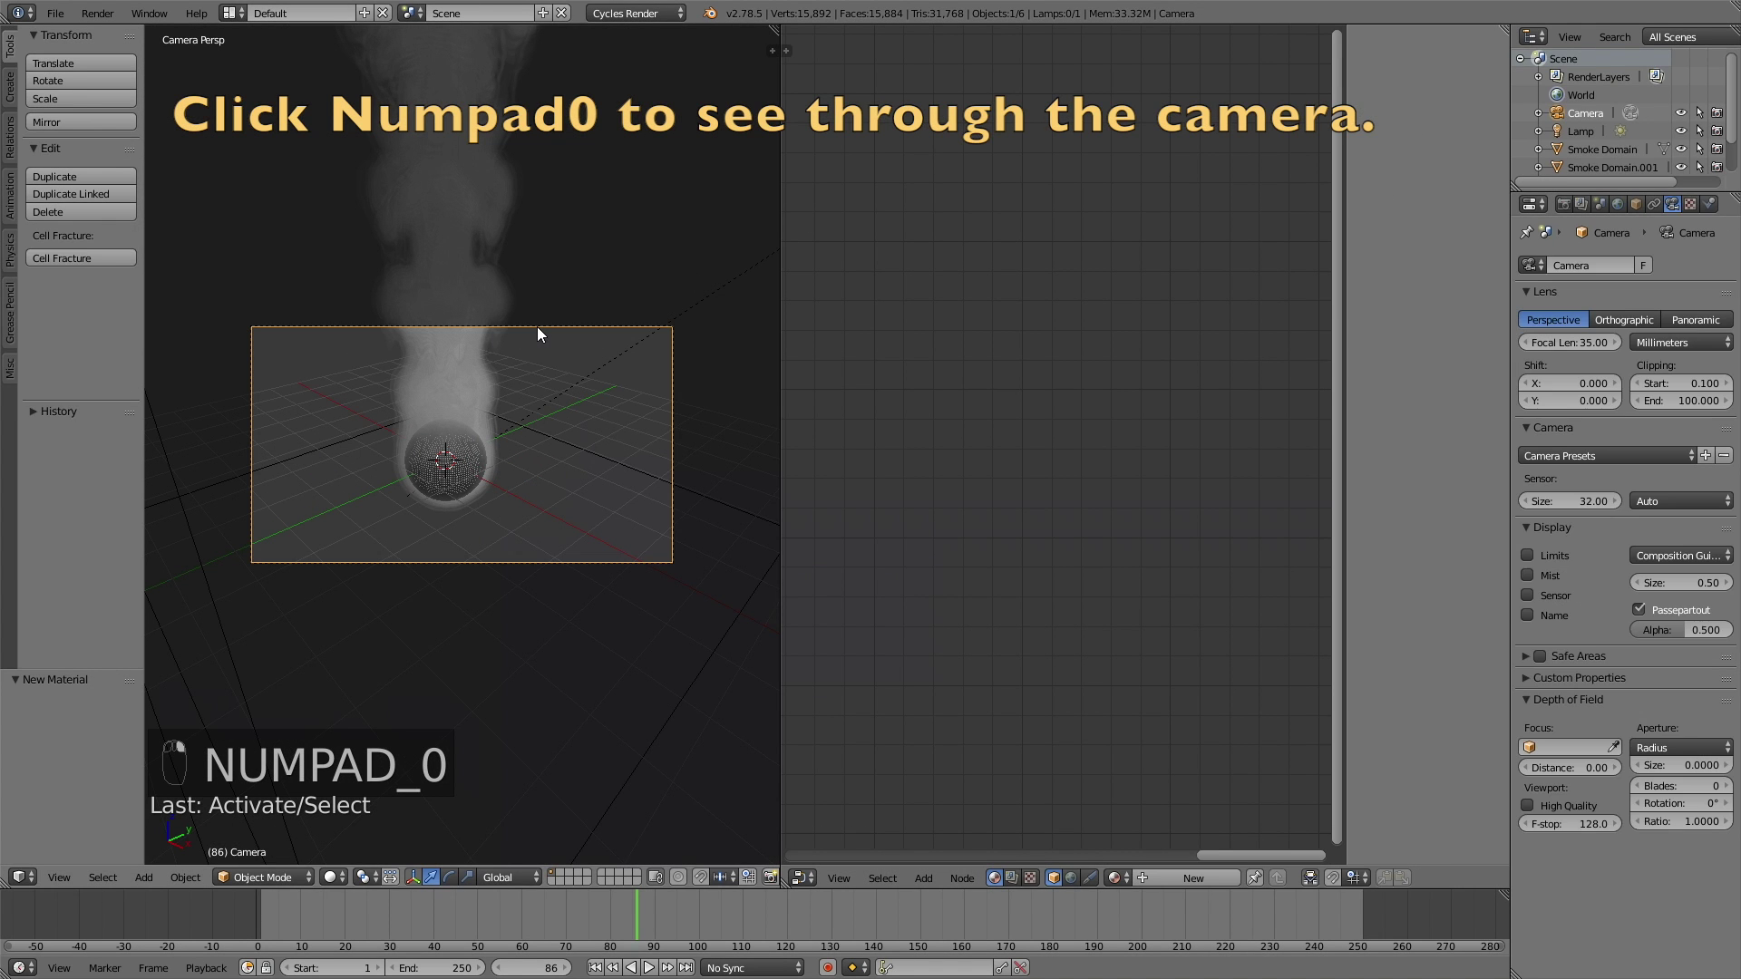
key("shift+f")
key("s")
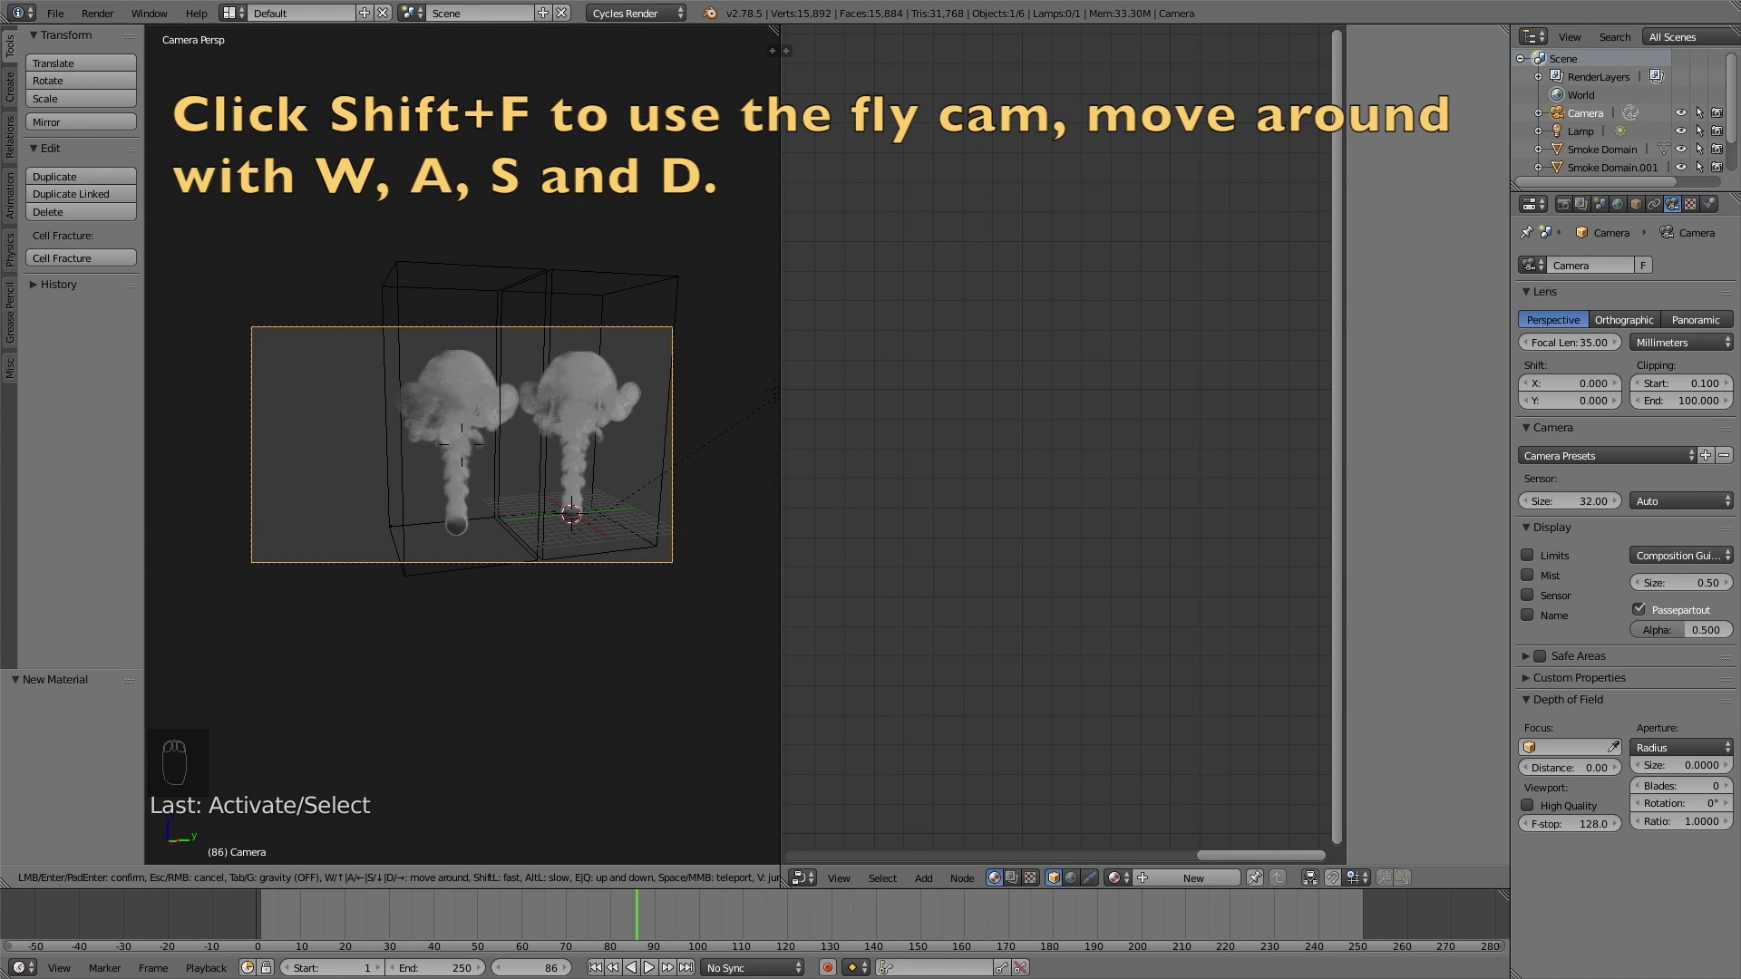
key("a")
key("d")
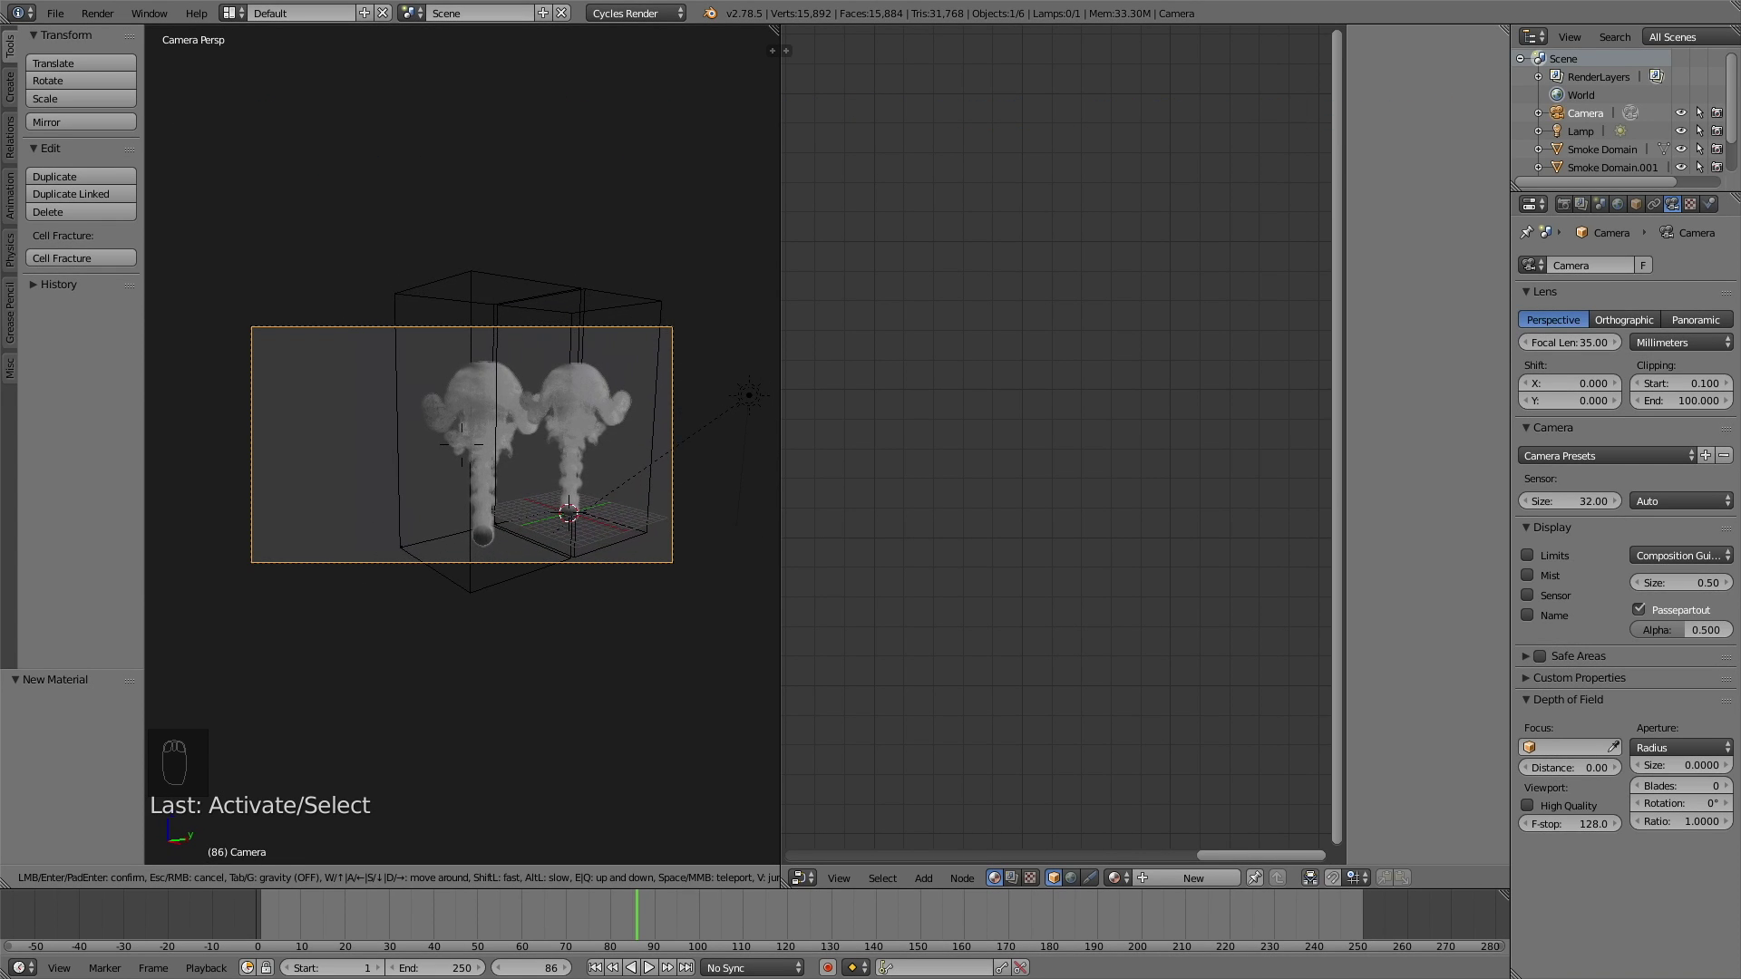
key("Return")
scroll(531, 505, "up", 3)
scroll(526, 515, "down", 1)
Check the framing rendered, refine the camera position with gravity off, and show Render properties
key("shift+z")
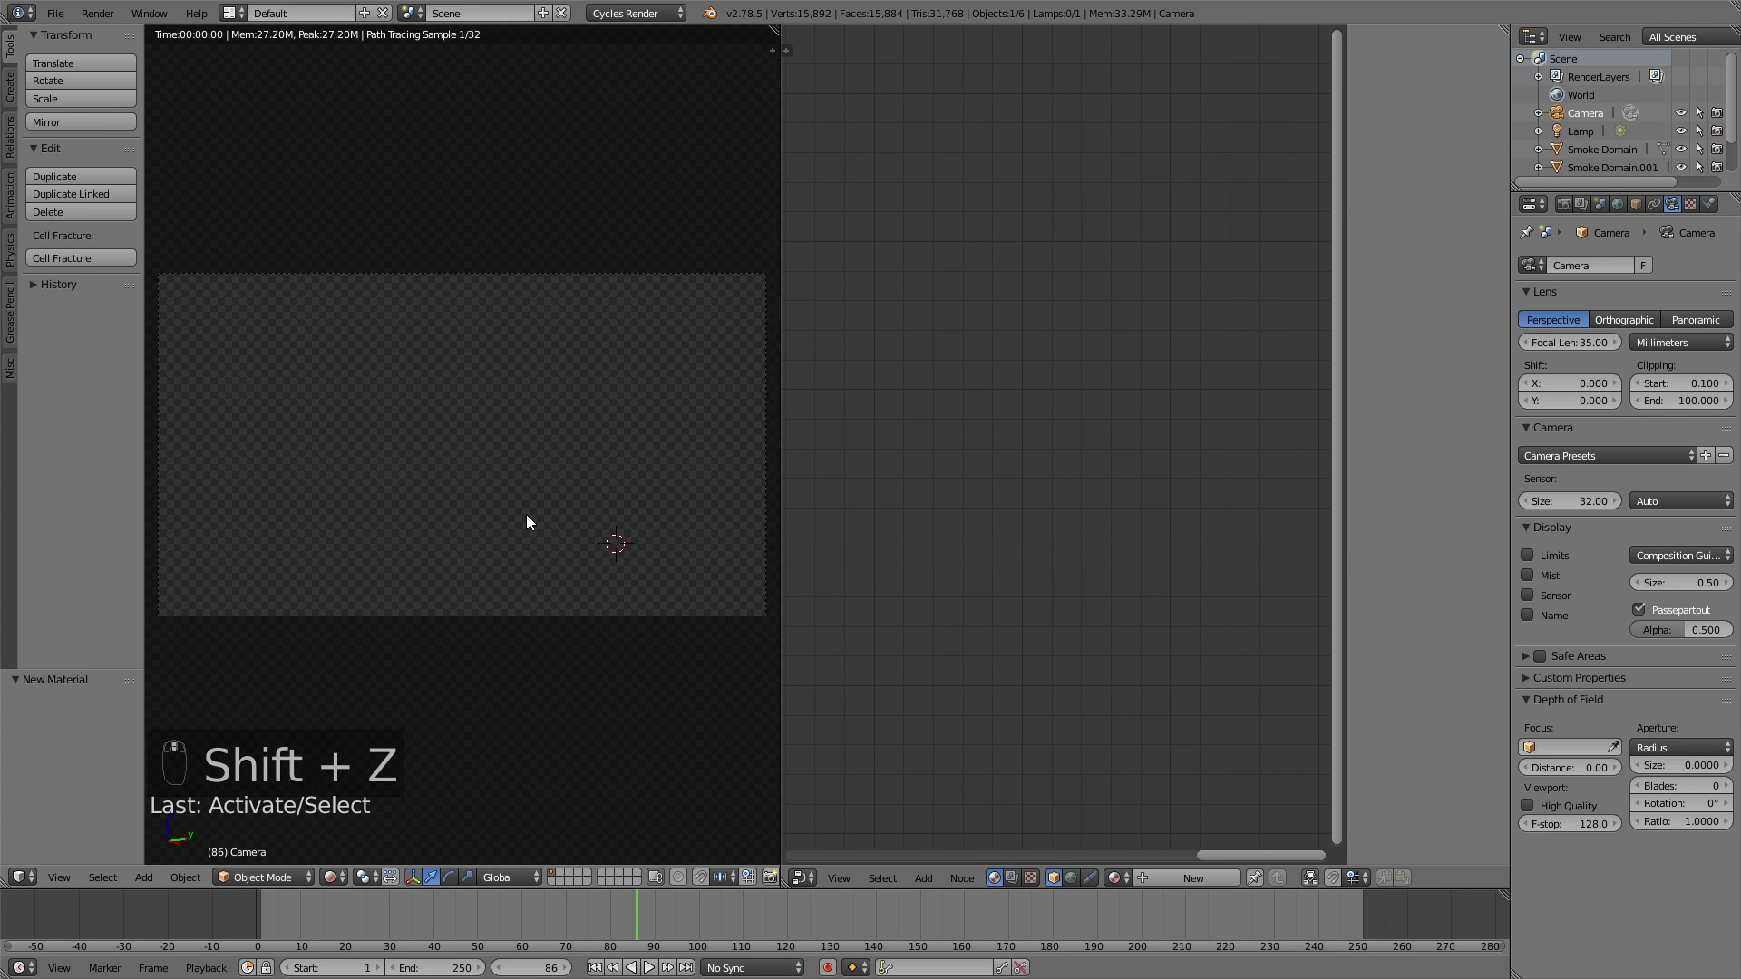
key("shift+z")
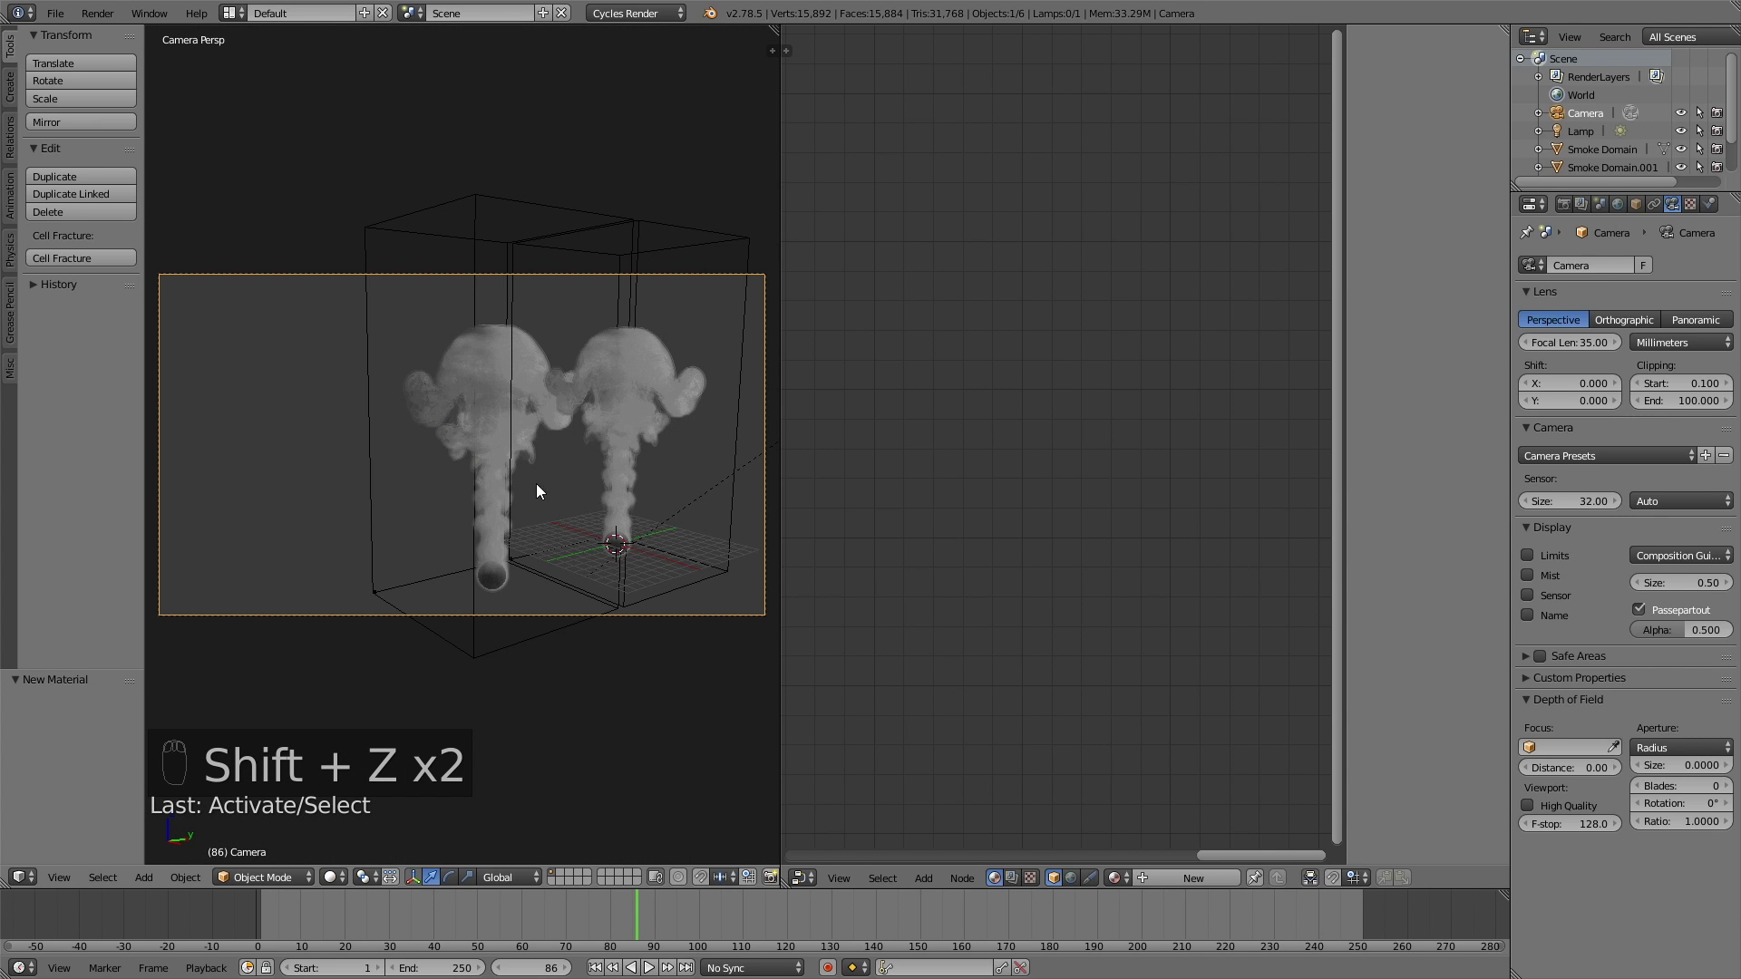
key("shift+f")
key("Tab")
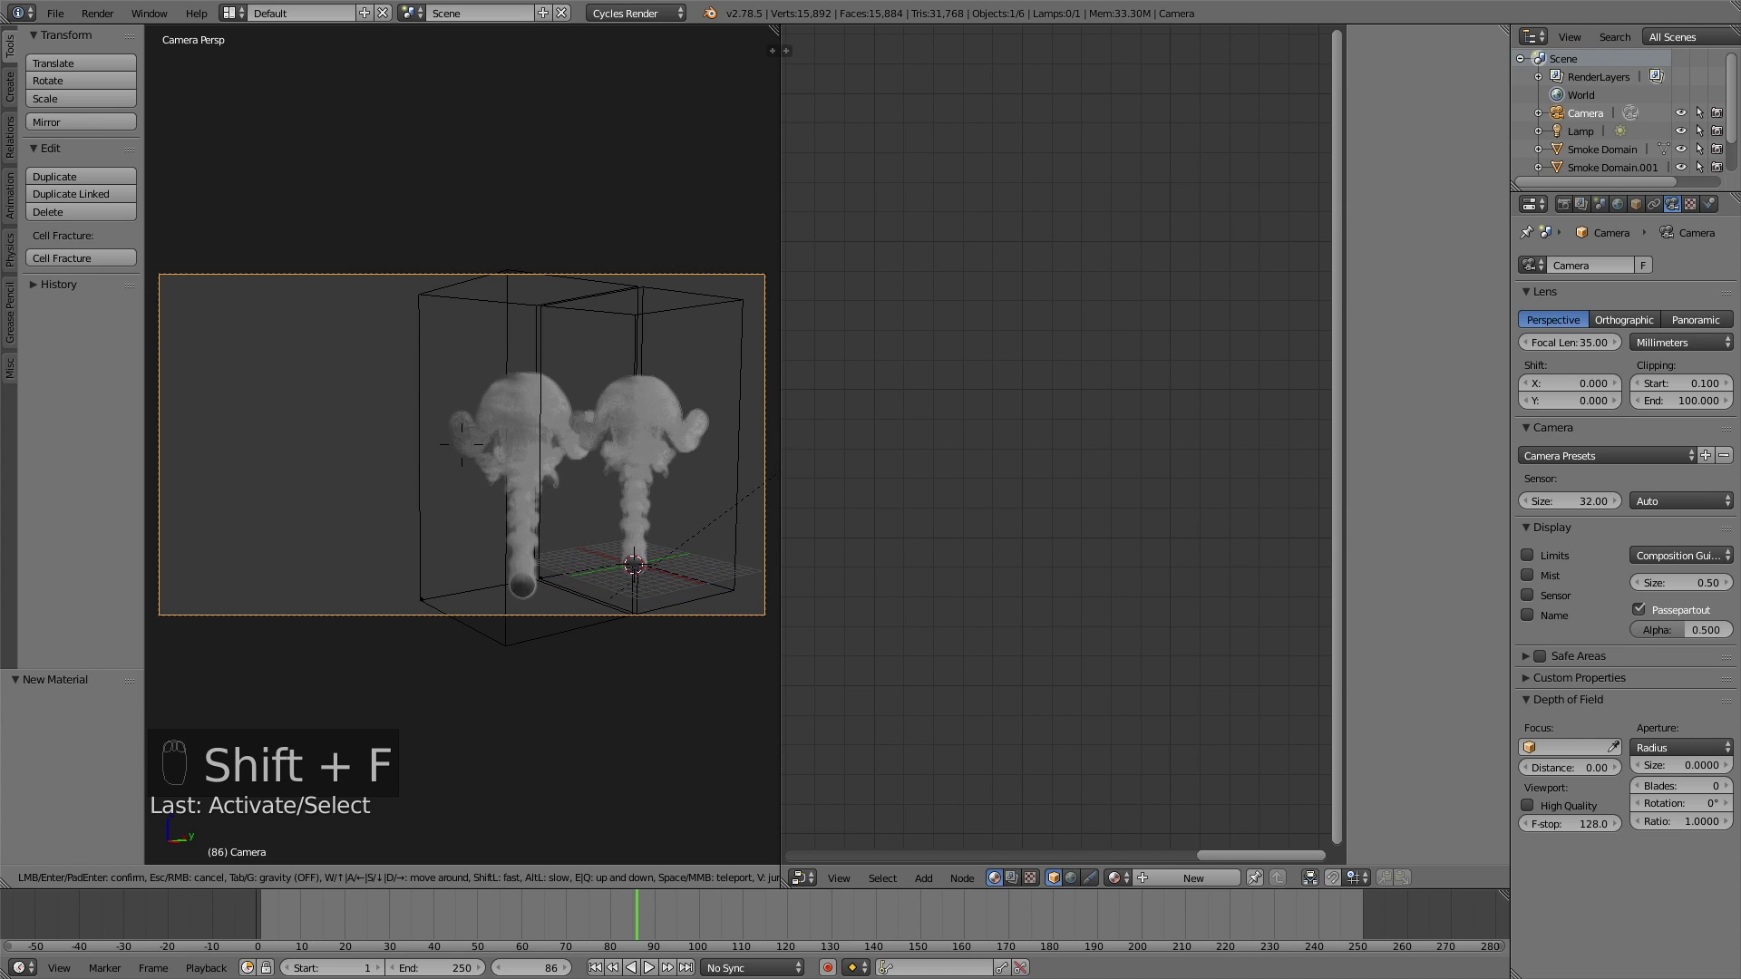
left_click(461, 446)
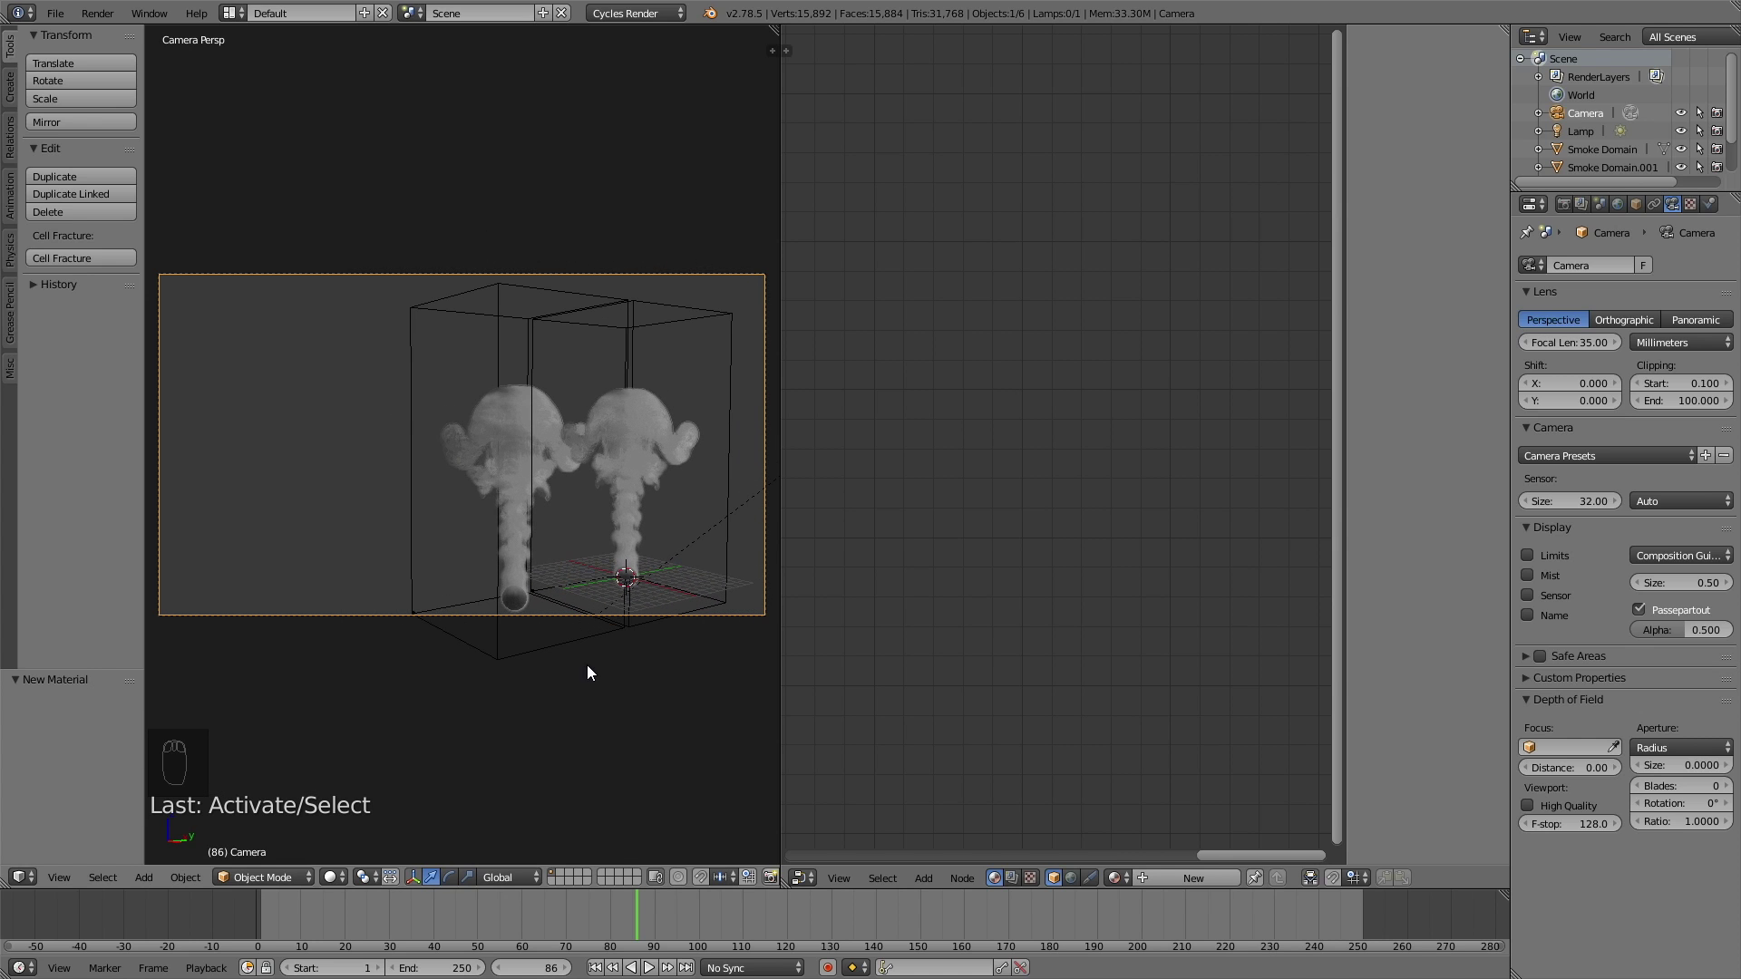
key("shift+f")
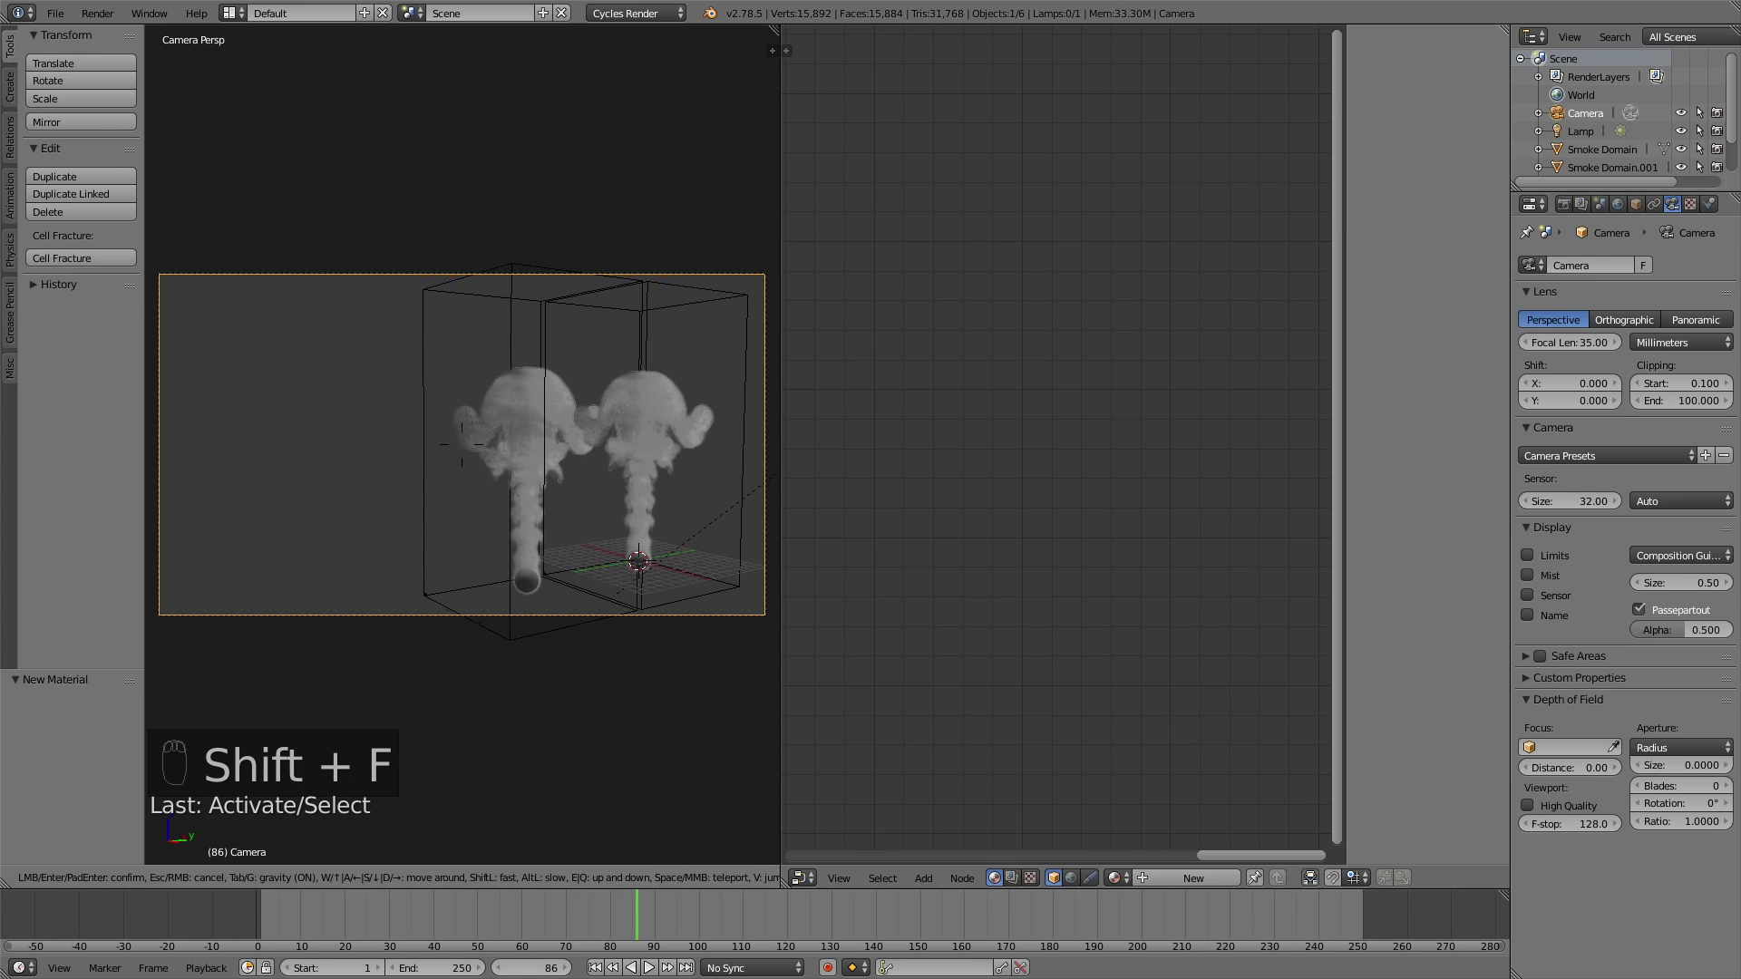
left_click(542, 482)
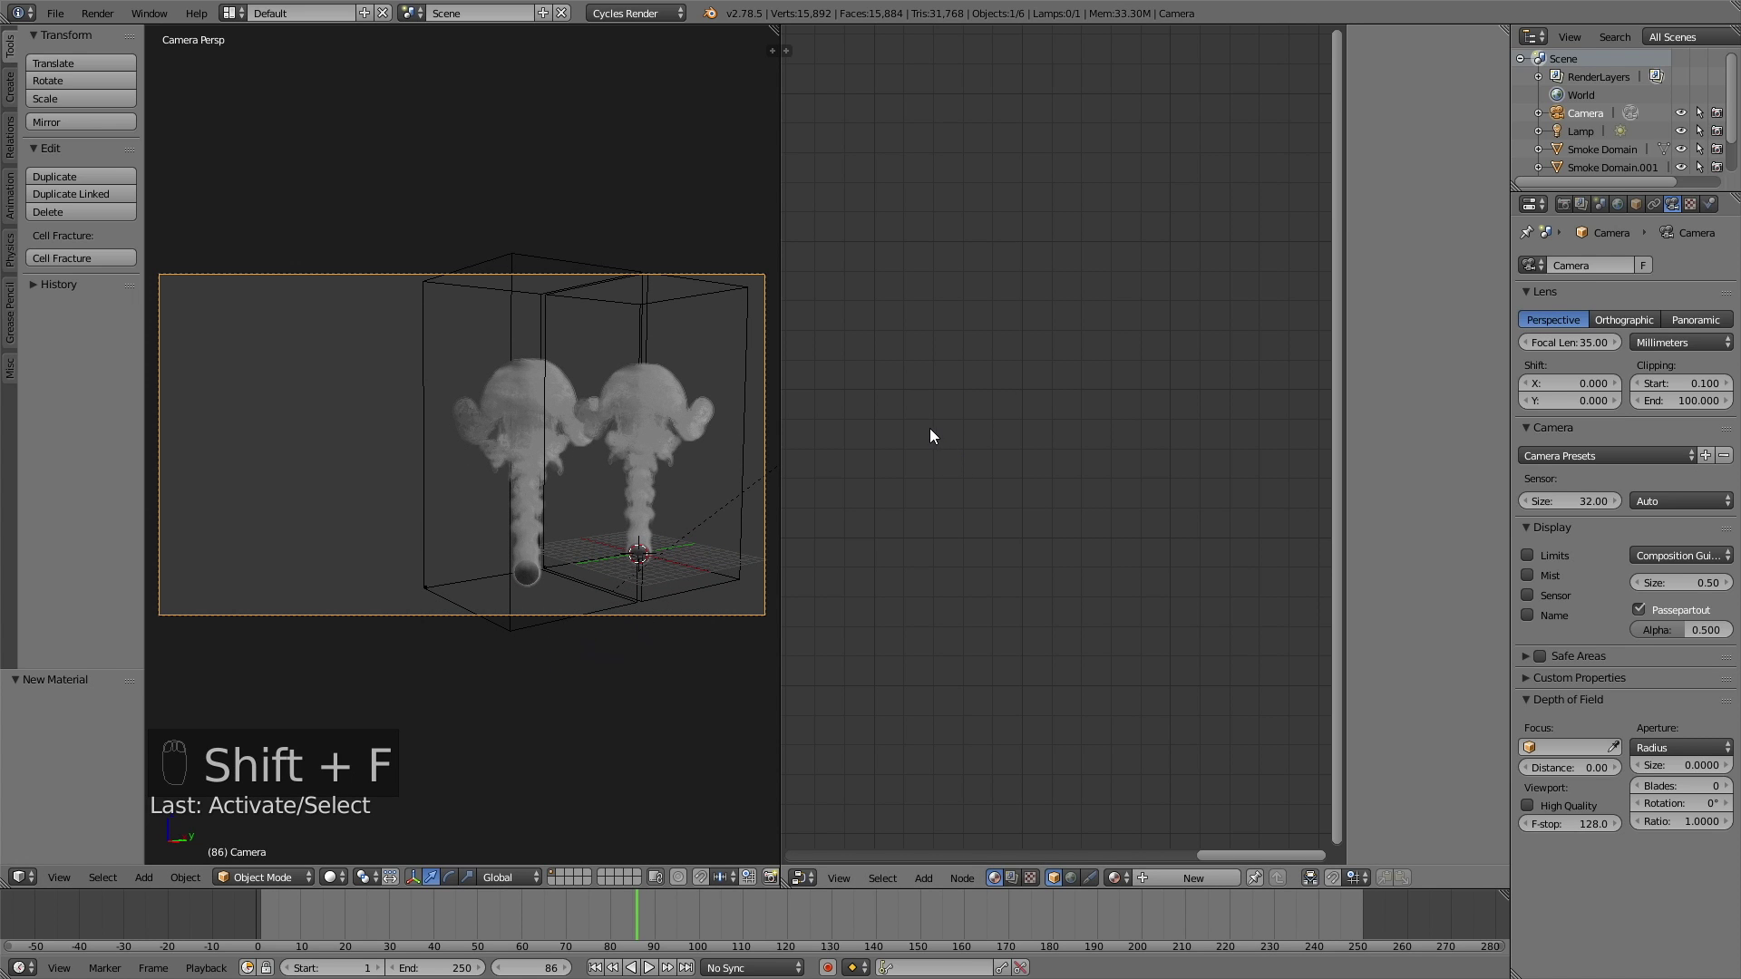
left_click(1562, 205)
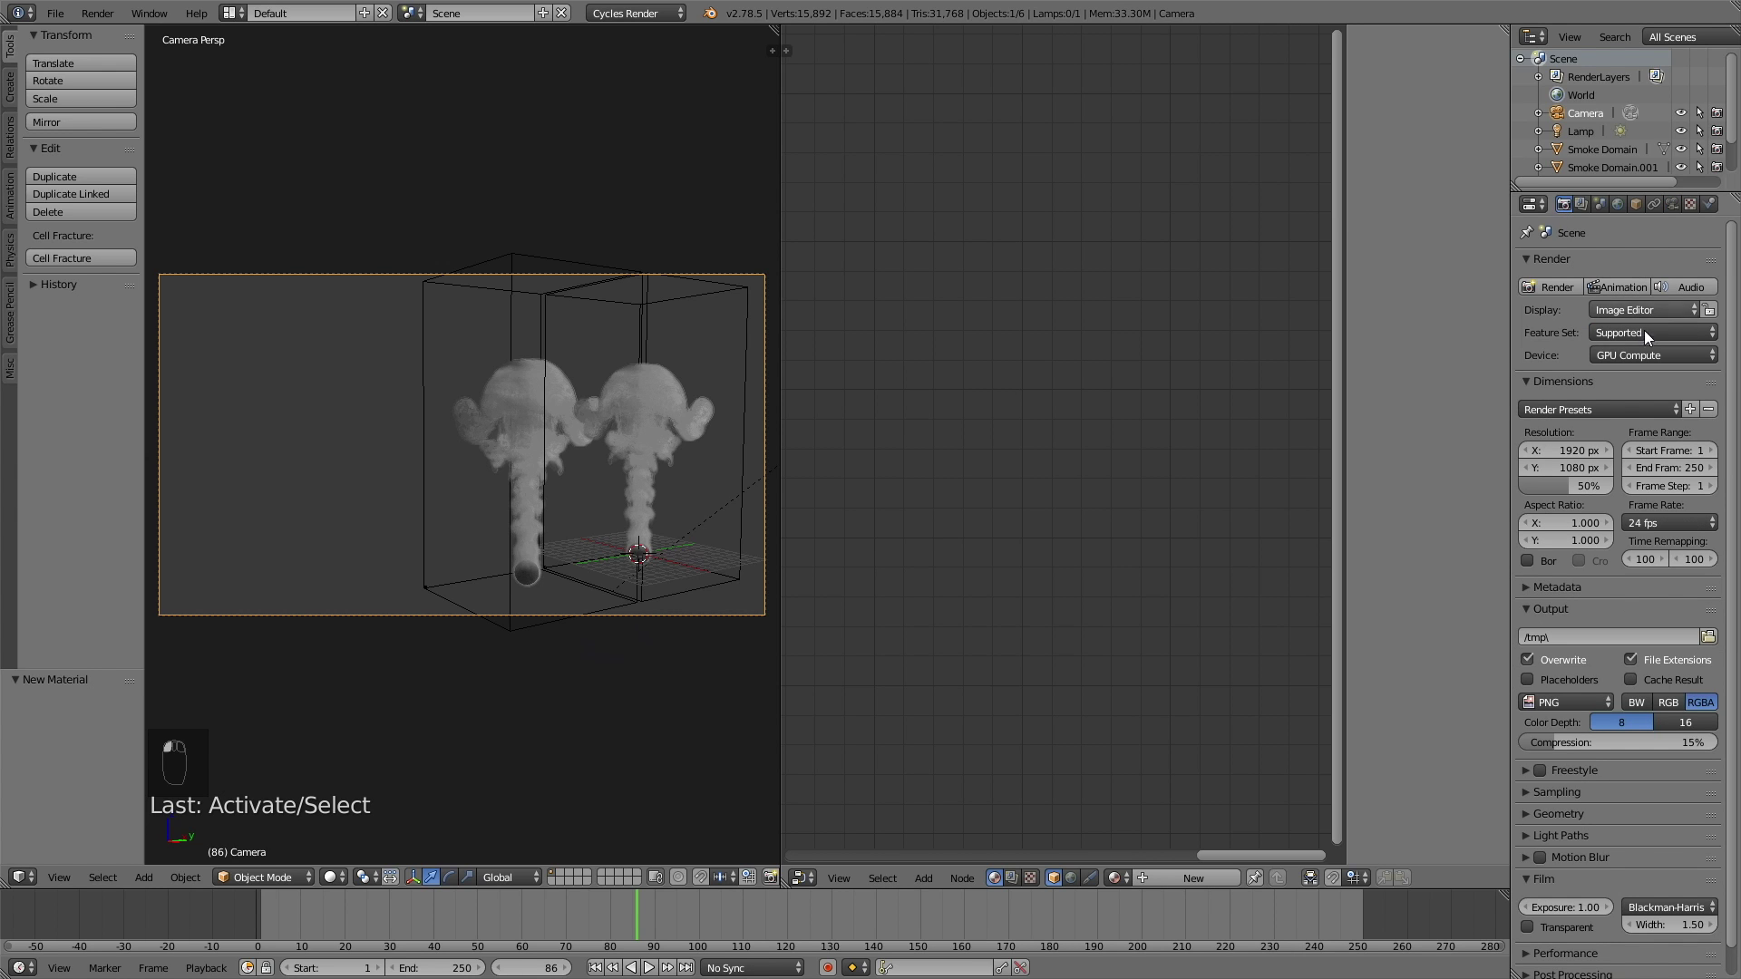
Set the render resolution to 100% and the frame rate to 30 fps
left_click_drag(1578, 486, 1617, 490)
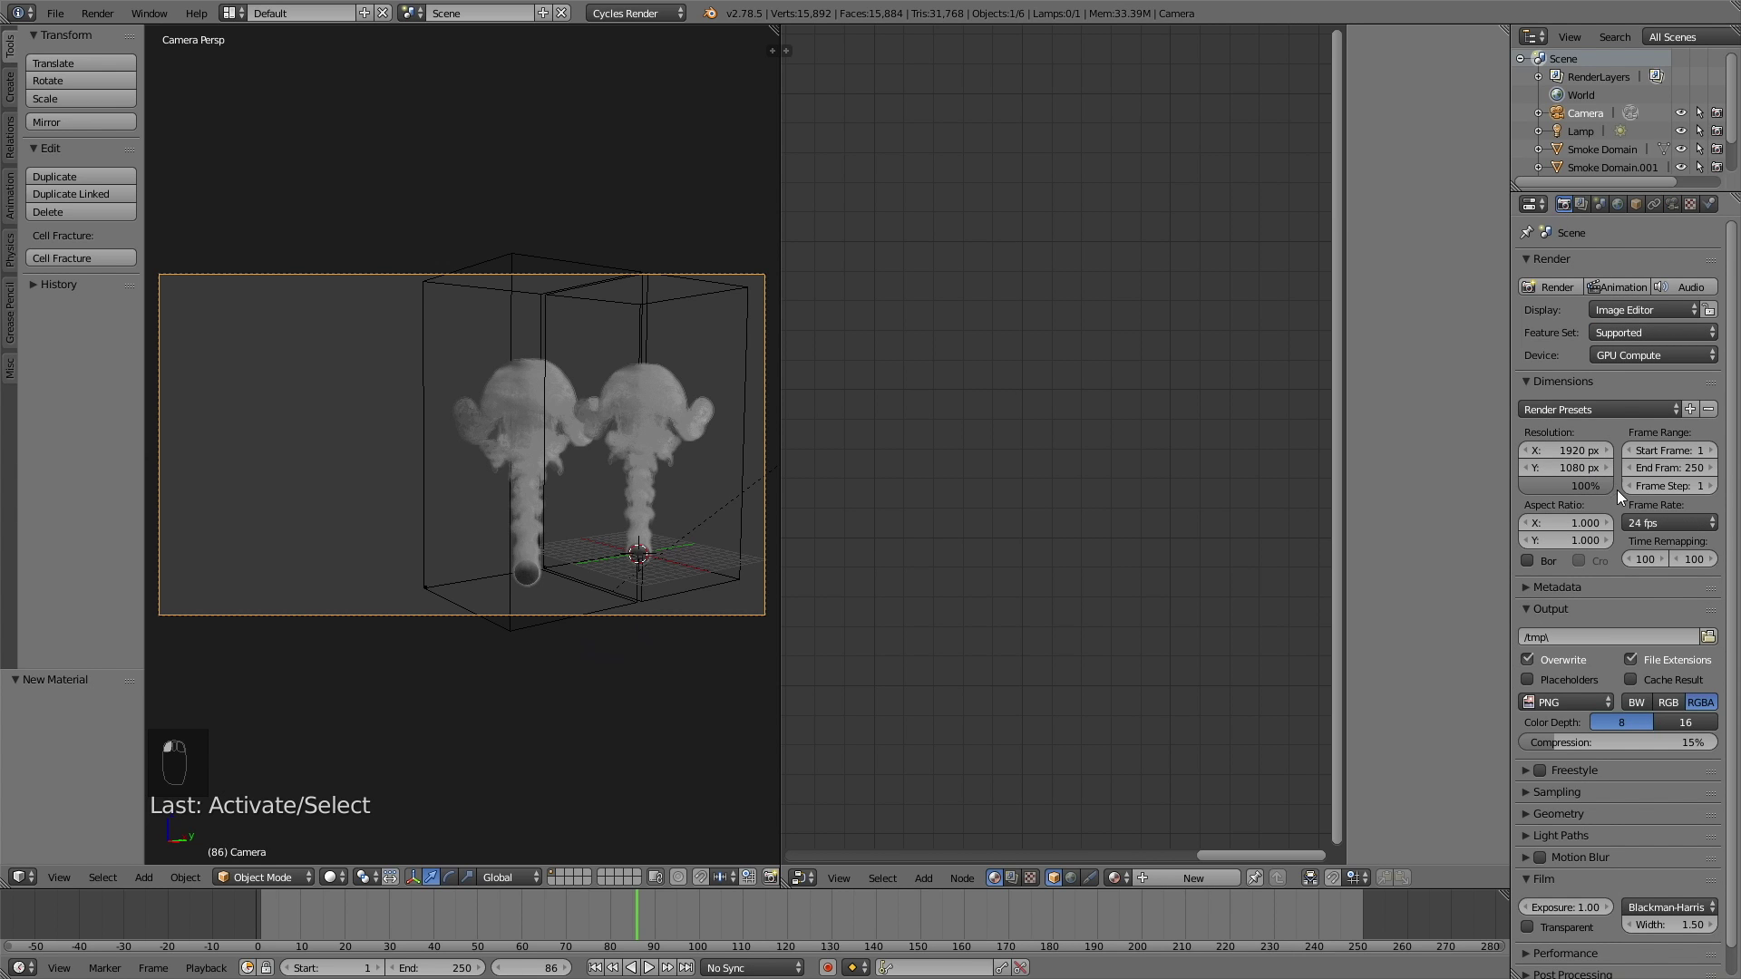
left_click(1645, 526)
left_click(1679, 623)
Set the render output to C:\tmp\smoke\tut, creating the smoke folder
left_click(1709, 637)
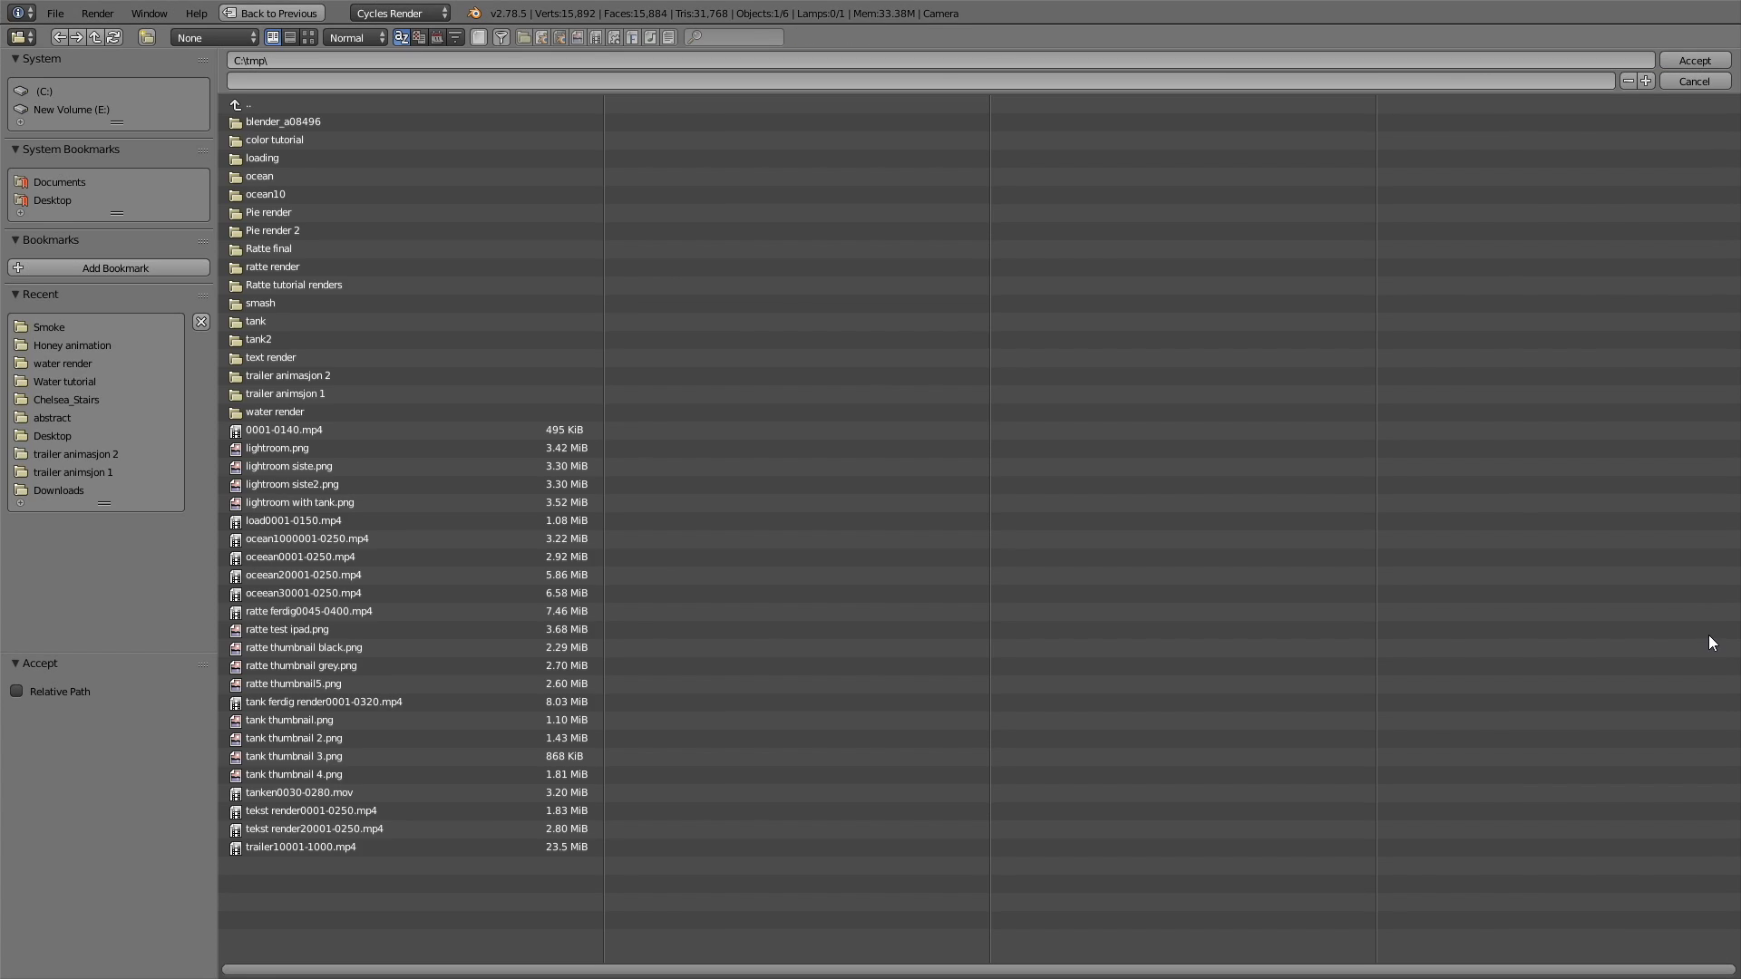
left_click(146, 37)
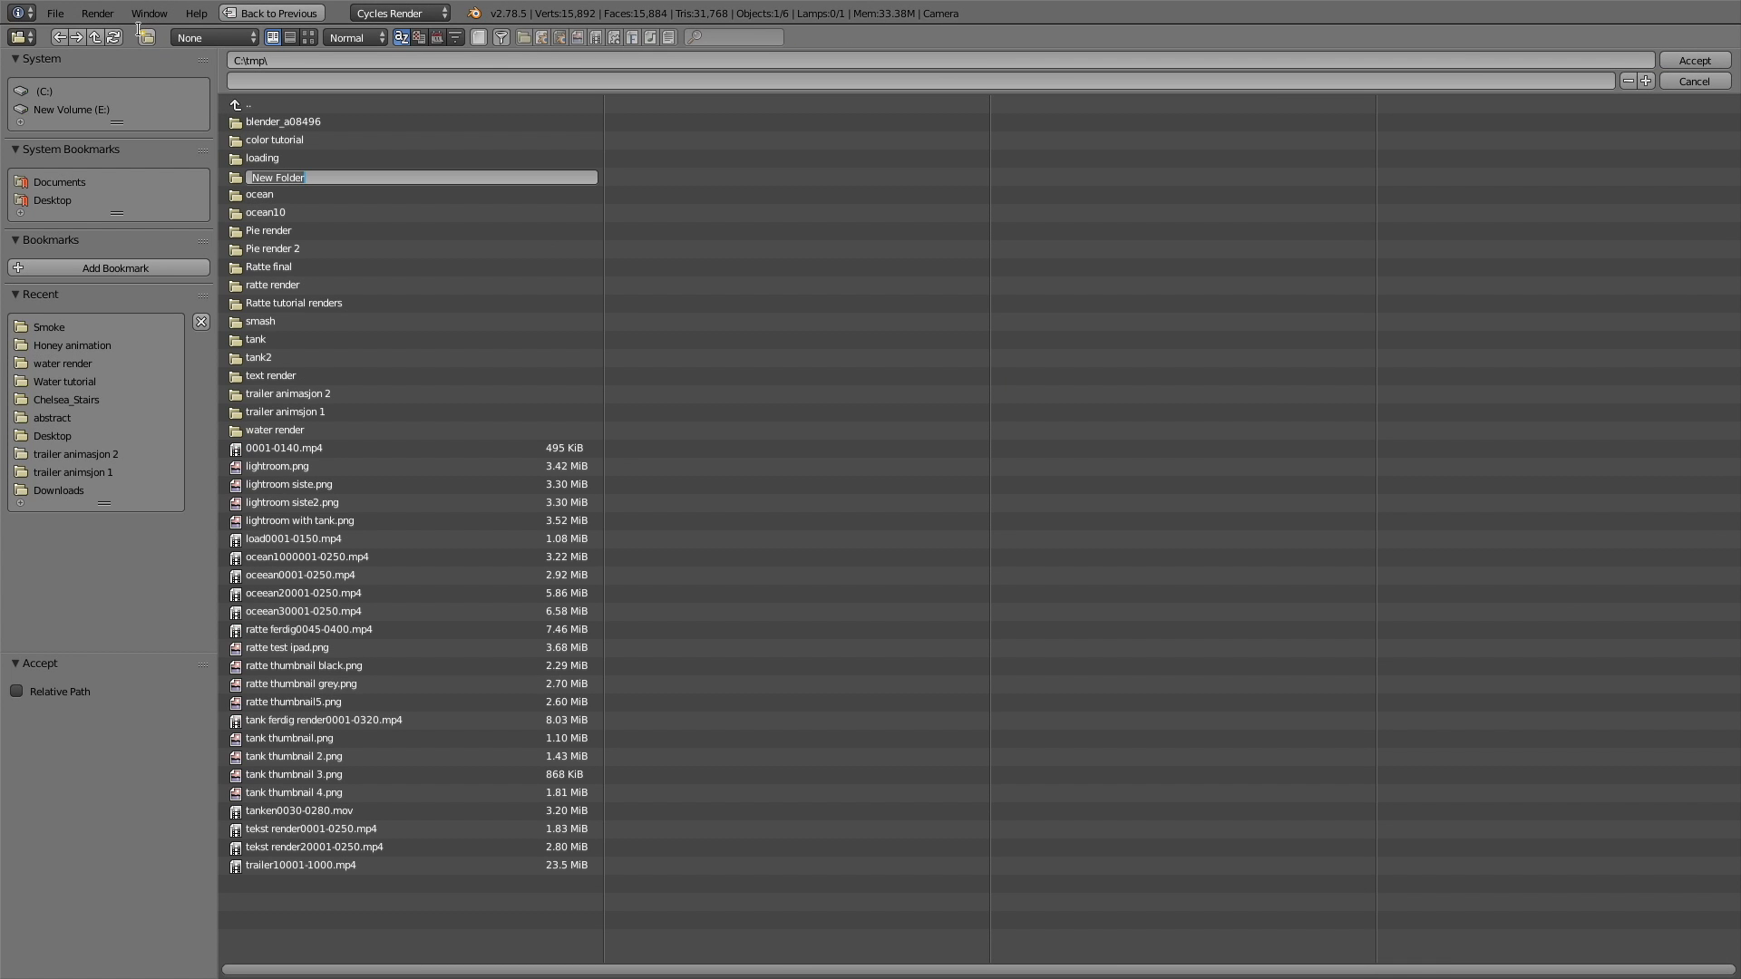
type("smoke")
key("Return")
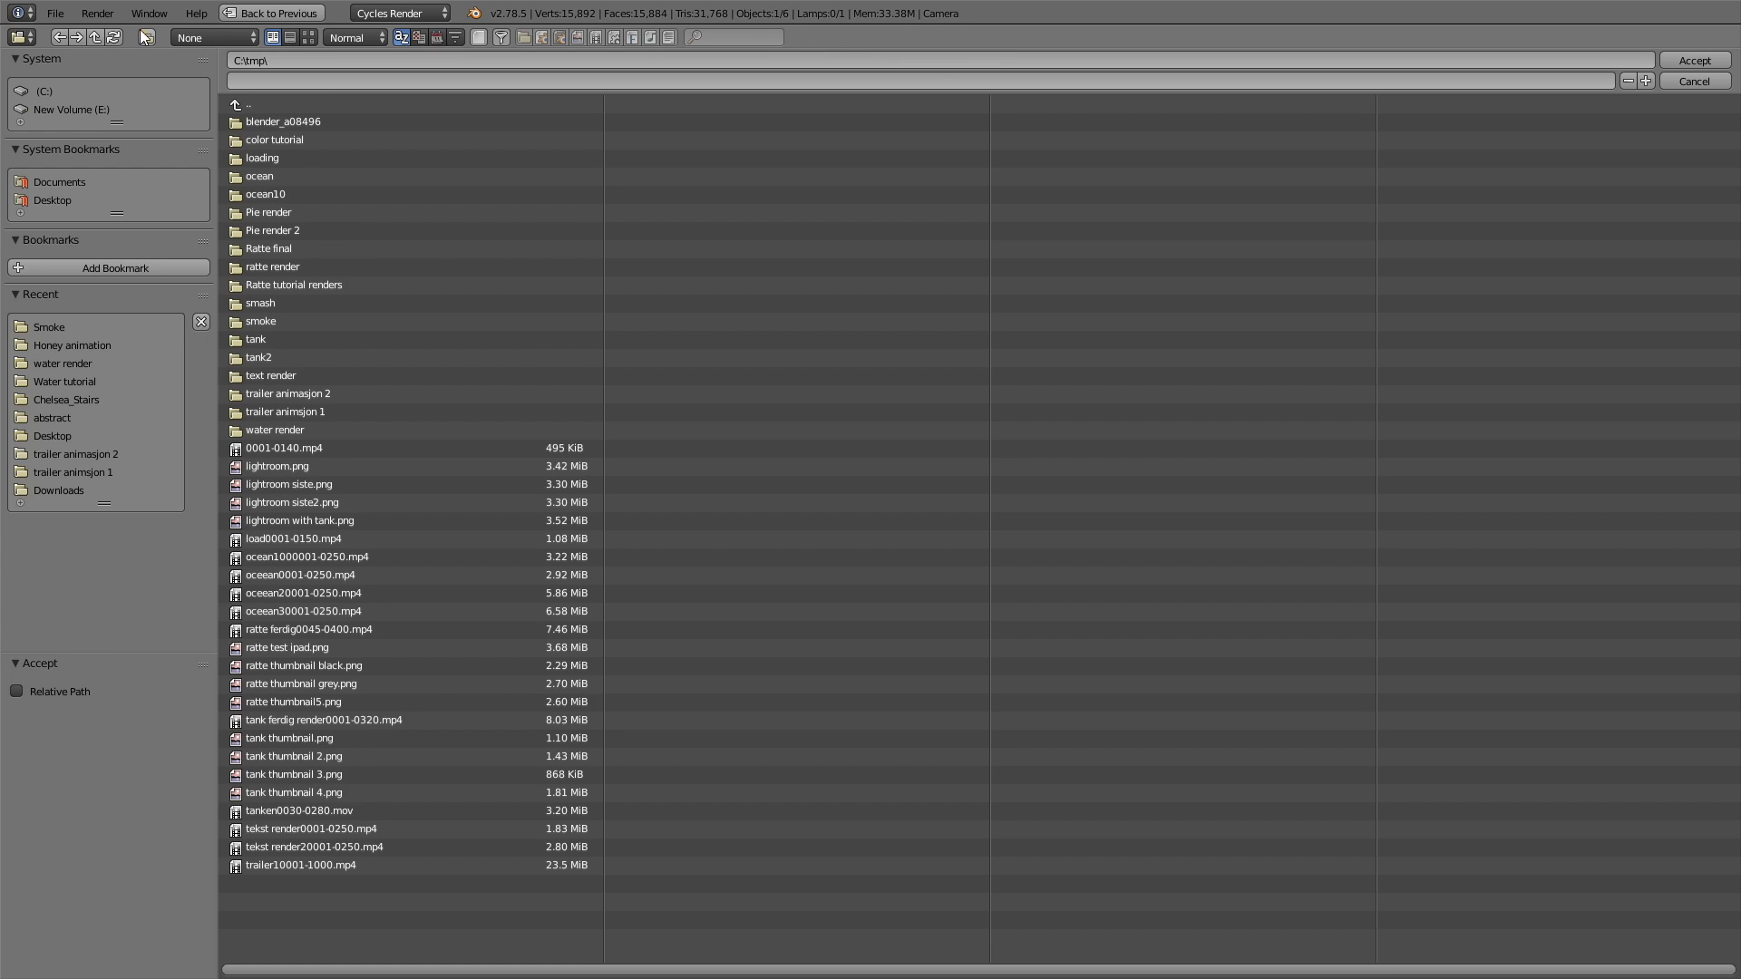
left_click(274, 320)
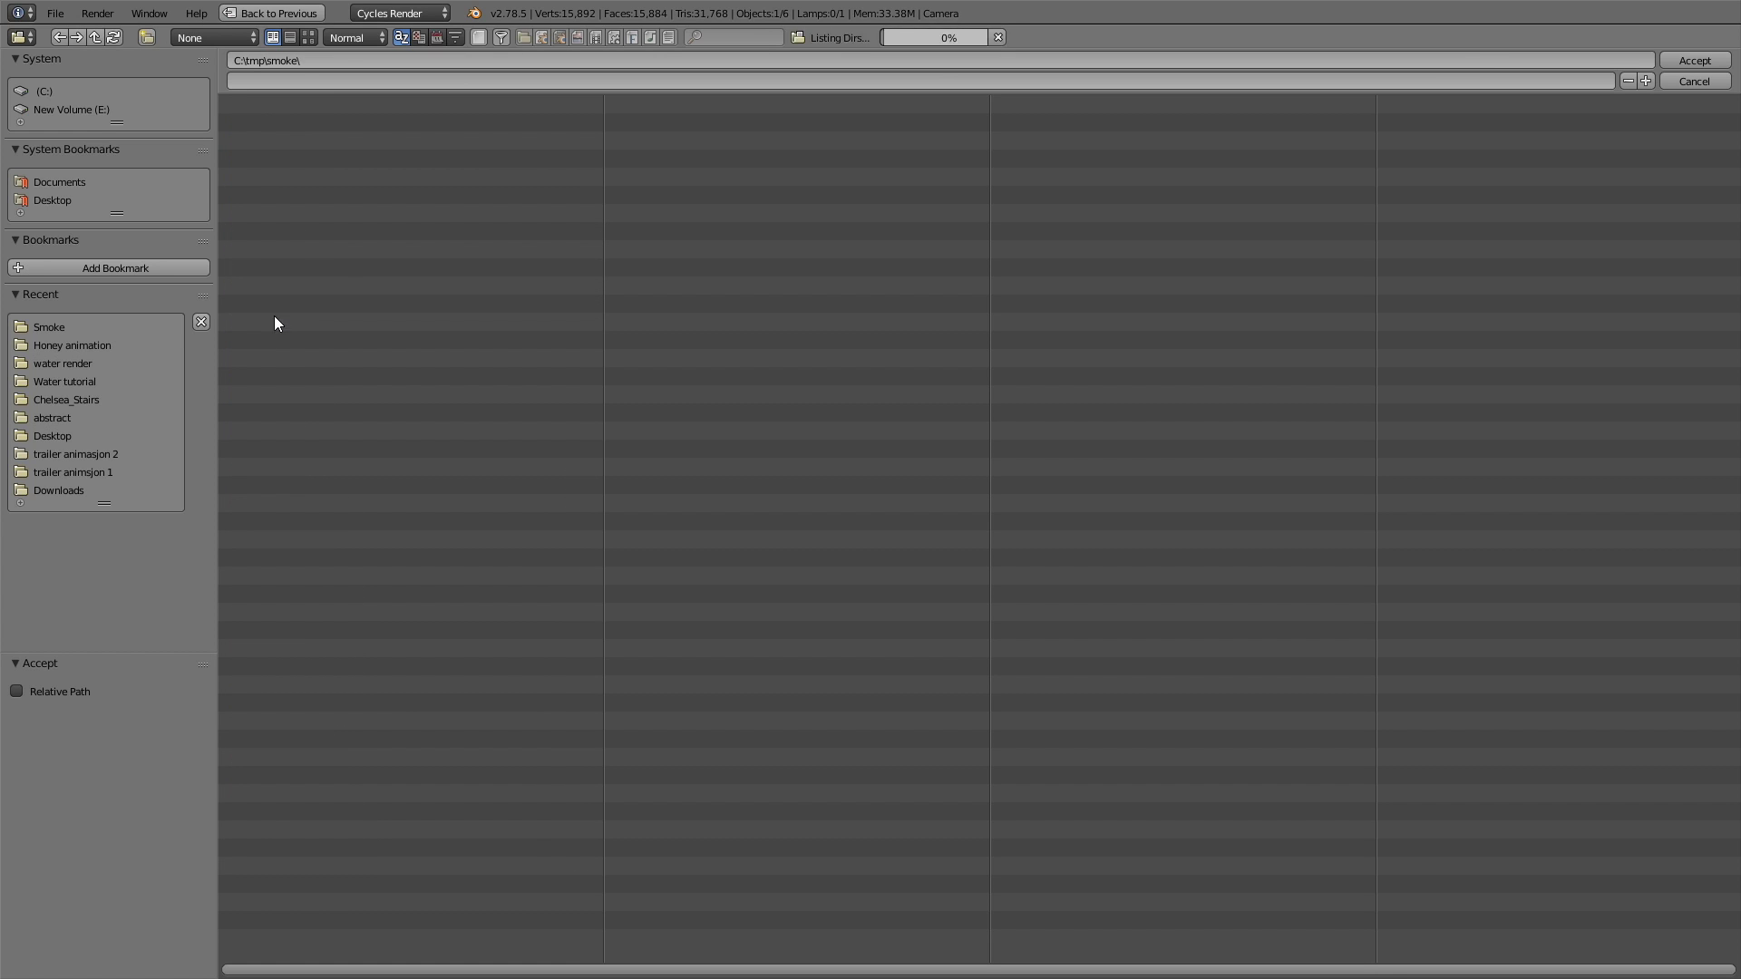
left_click(290, 80)
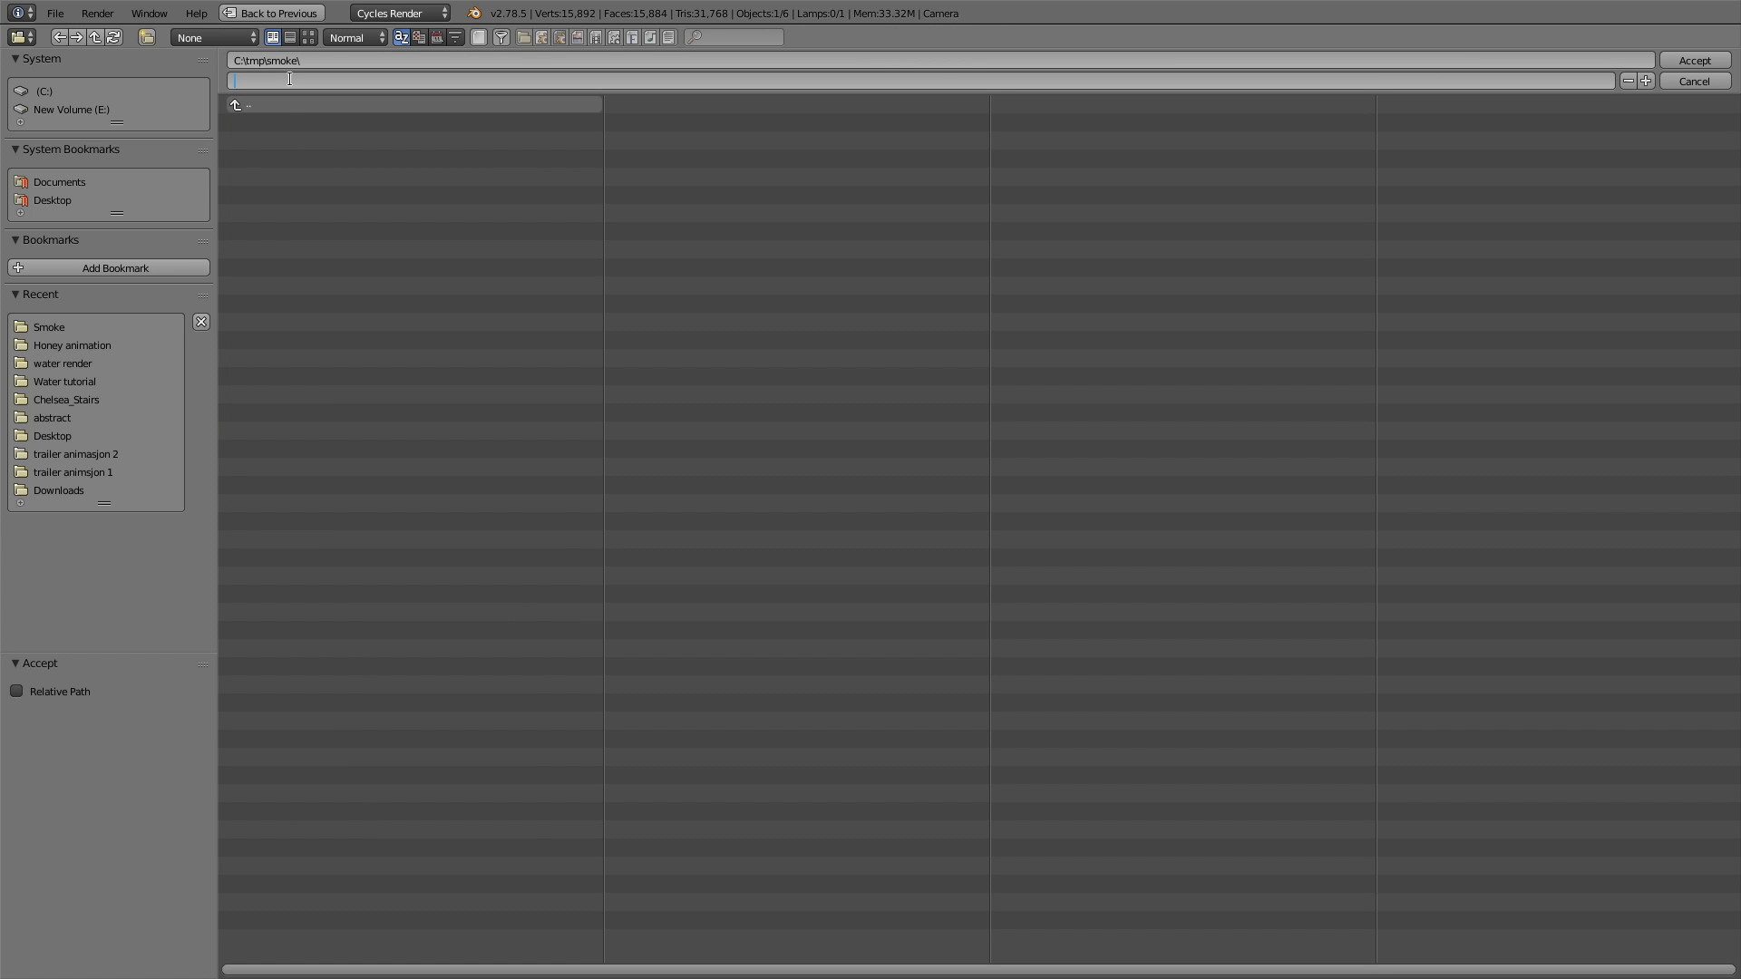
type("tut")
key("Return")
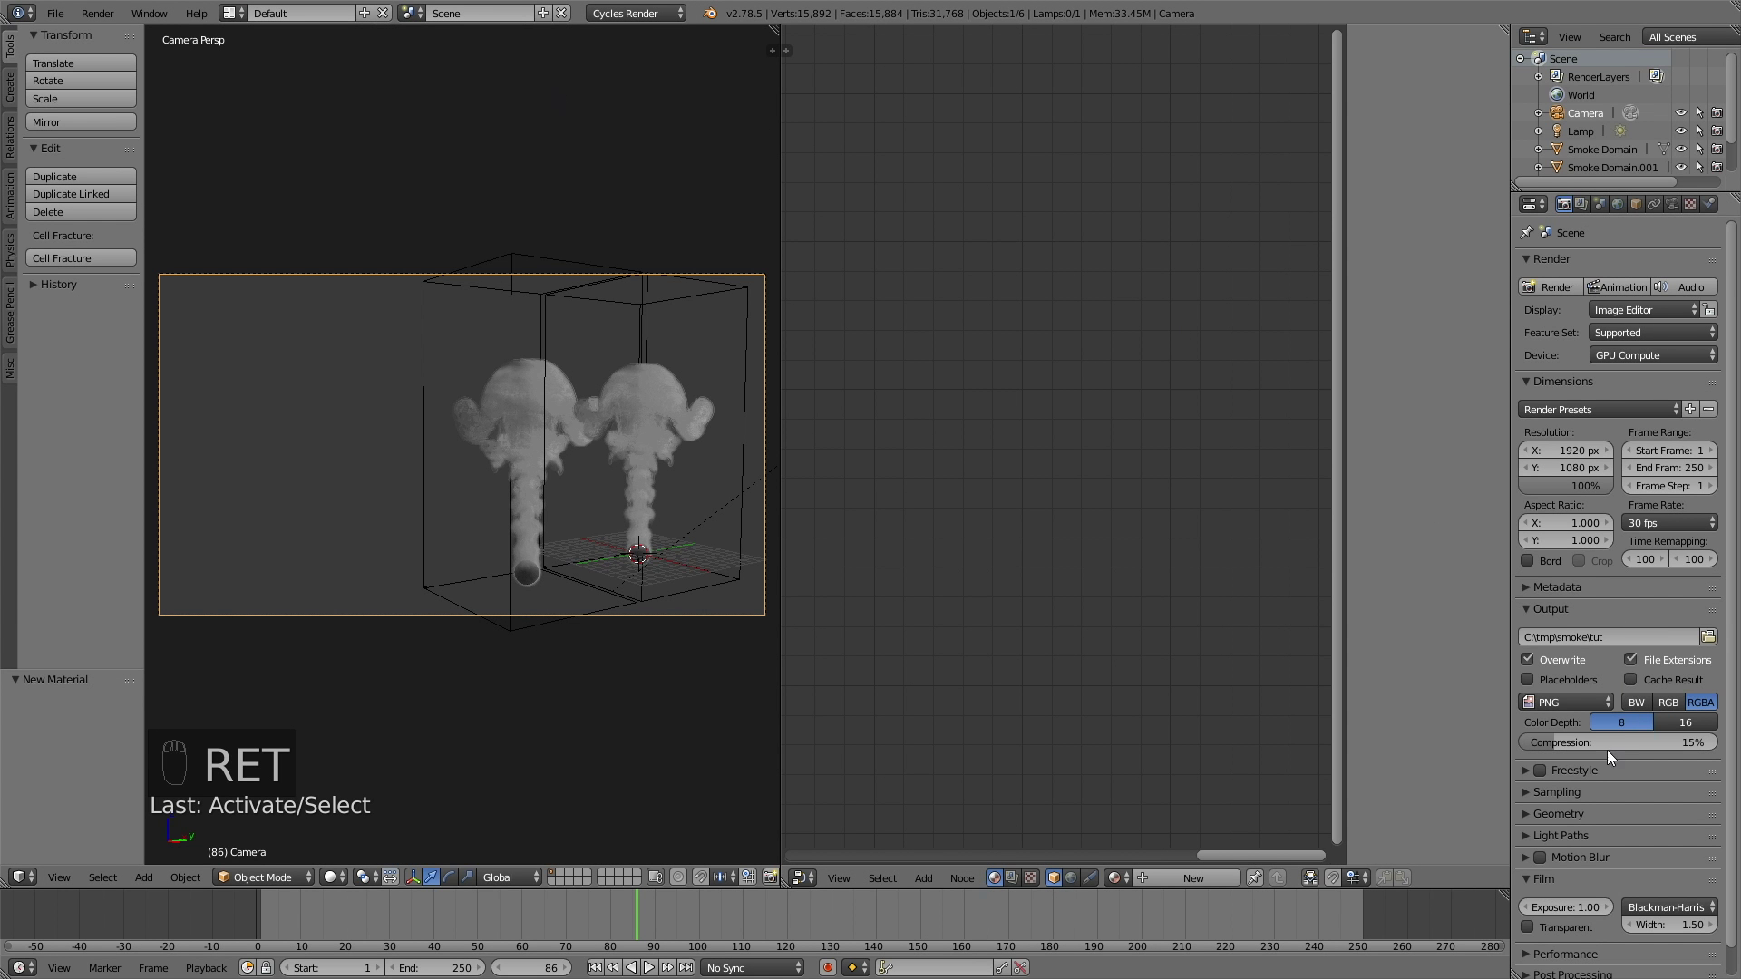
Raise the Cycles render samples from 128 to 250 in Sampling
left_click(1582, 791)
scroll(1658, 769, "down", 5)
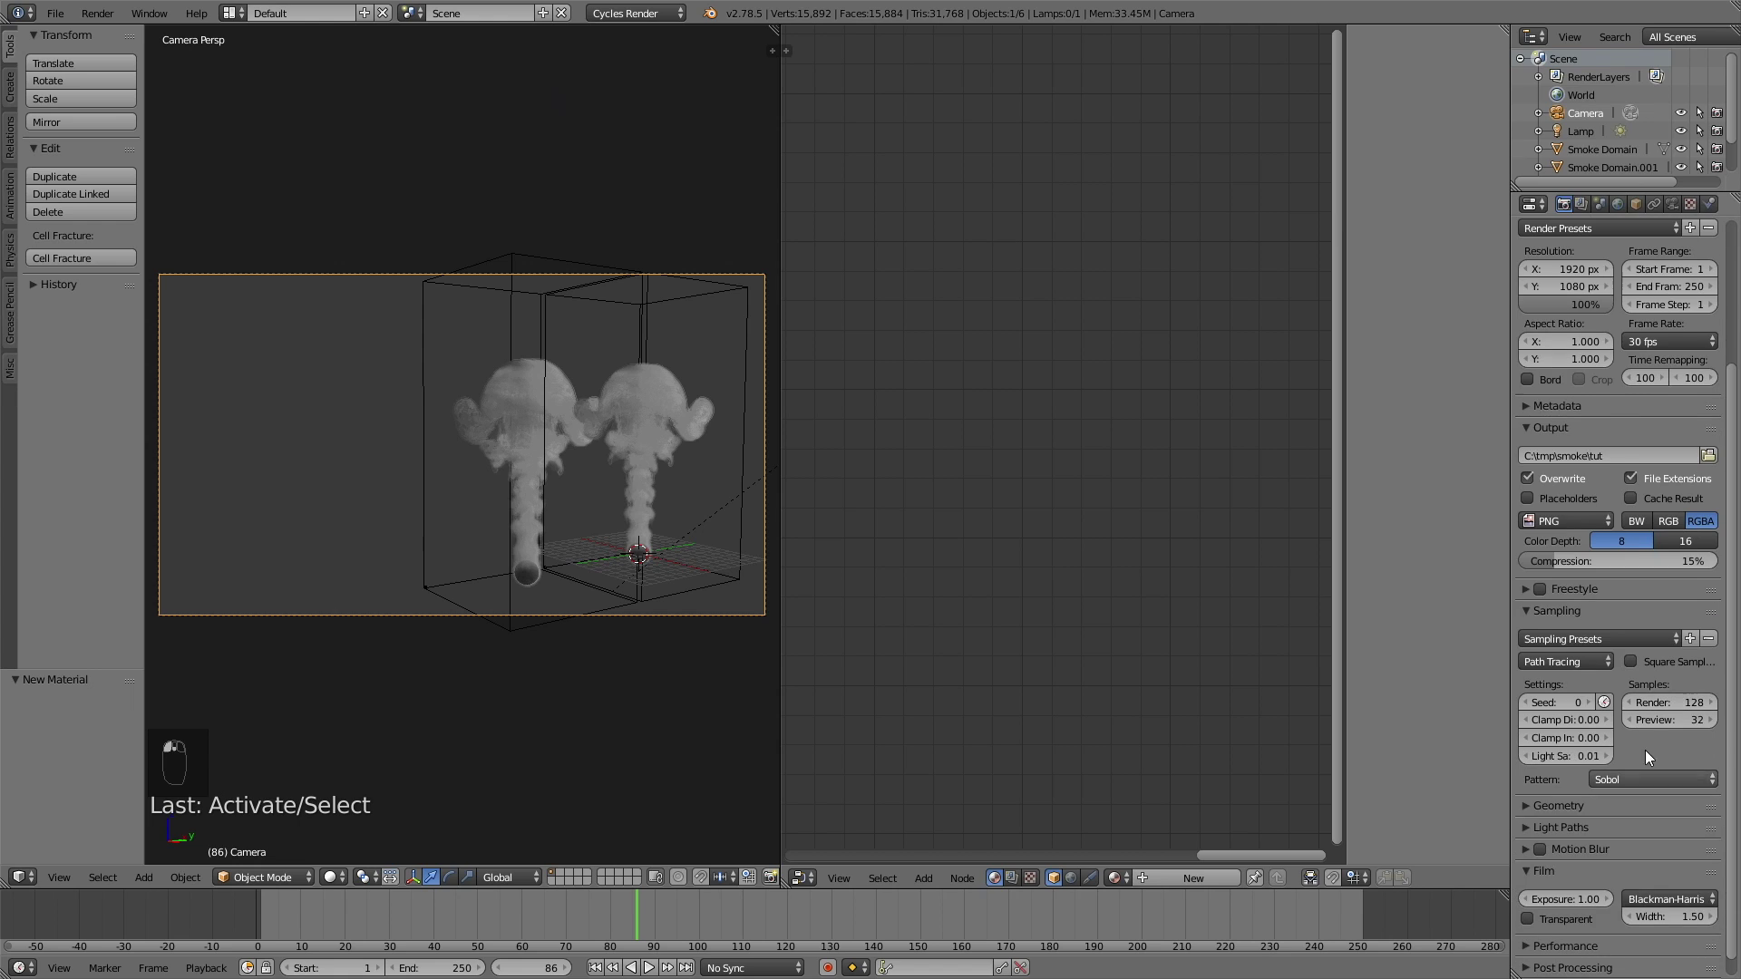
left_click(1682, 703)
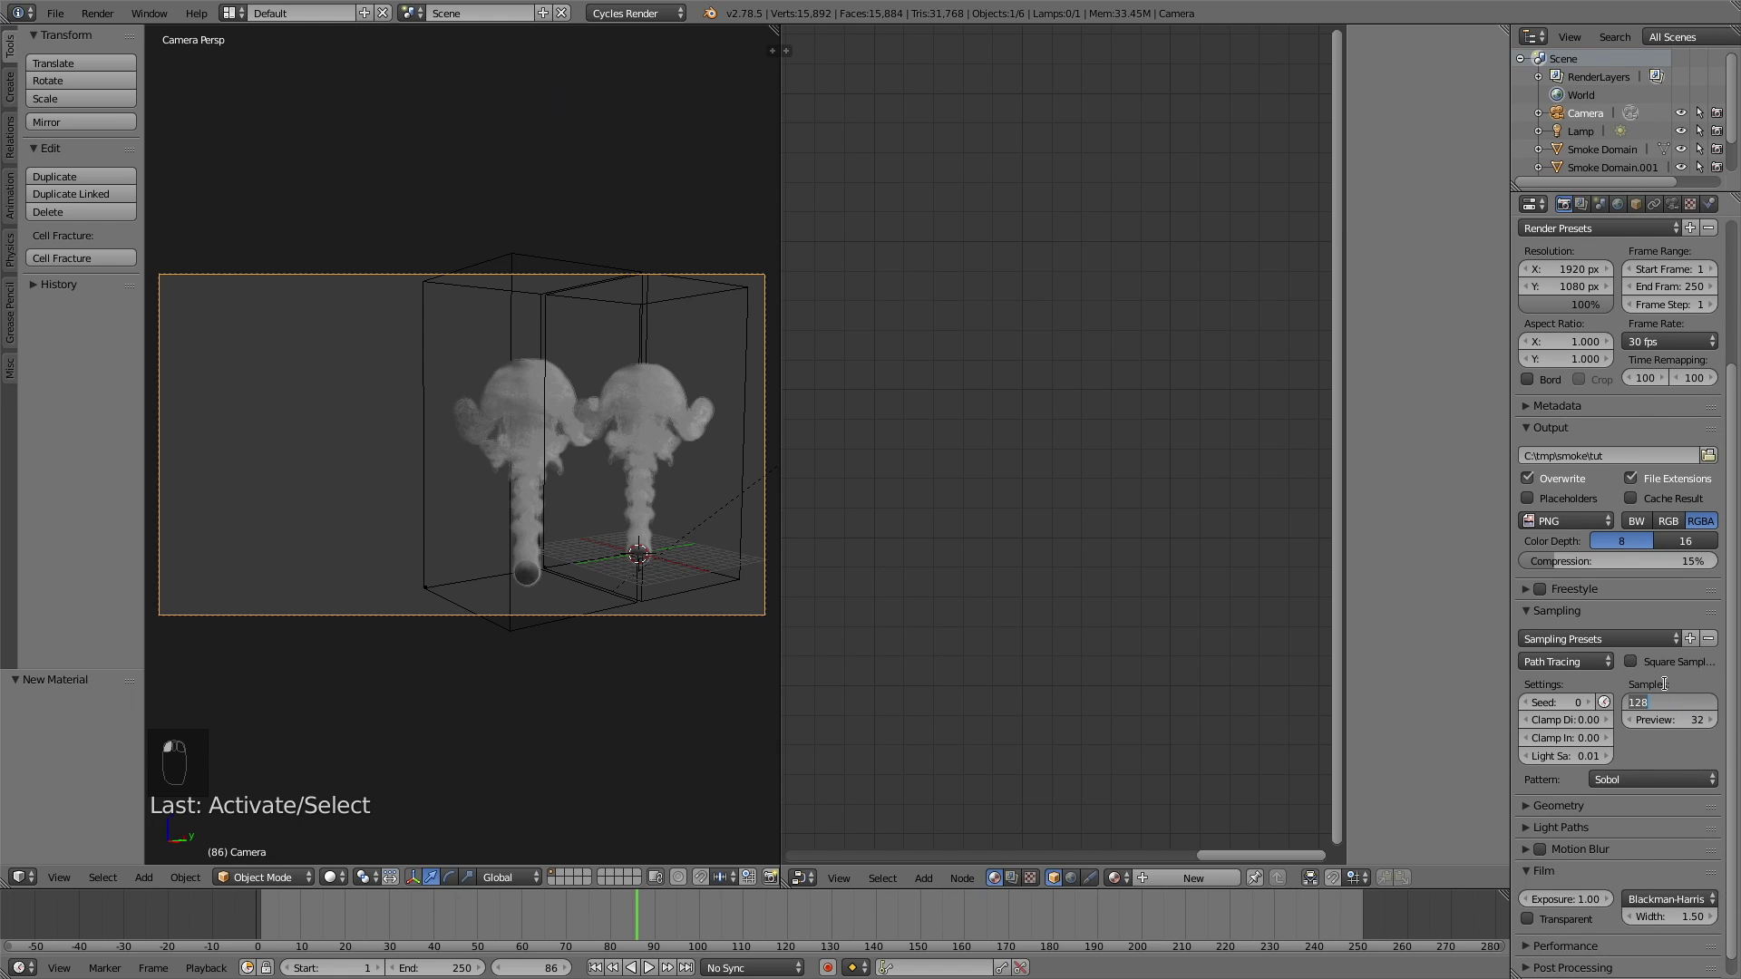
type("250")
scroll(1667, 684, "down", 1)
scroll(1632, 715, "up", 4)
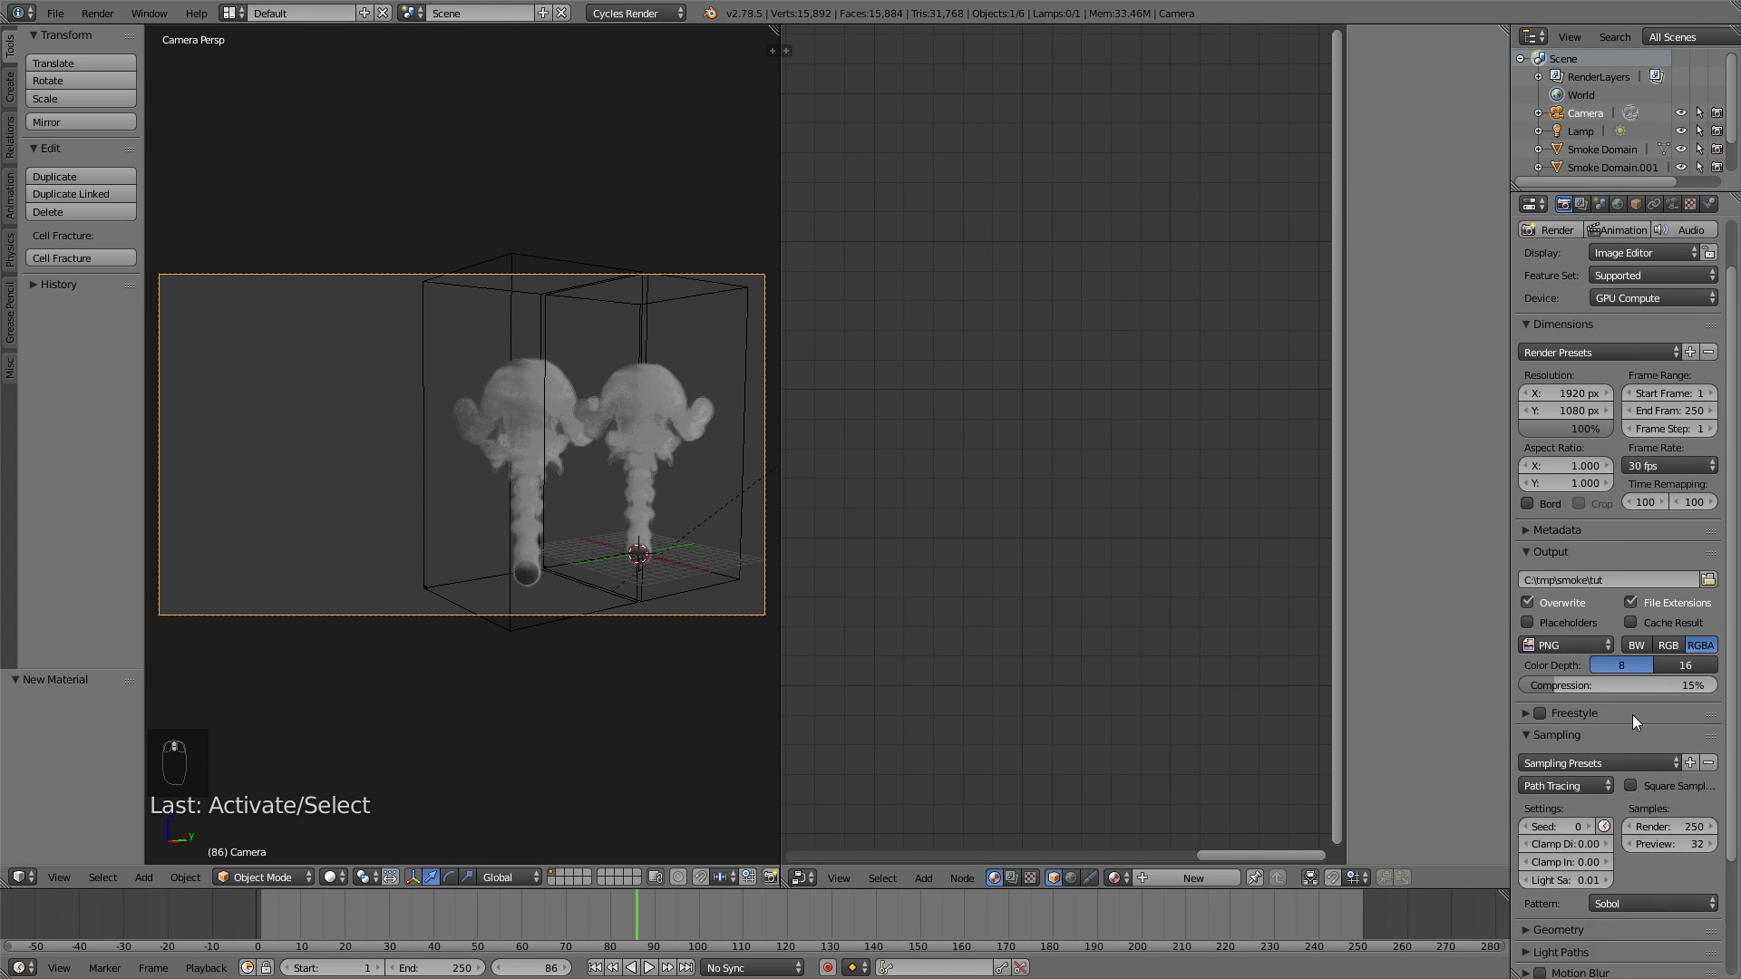
scroll(1632, 715, "up", 2)
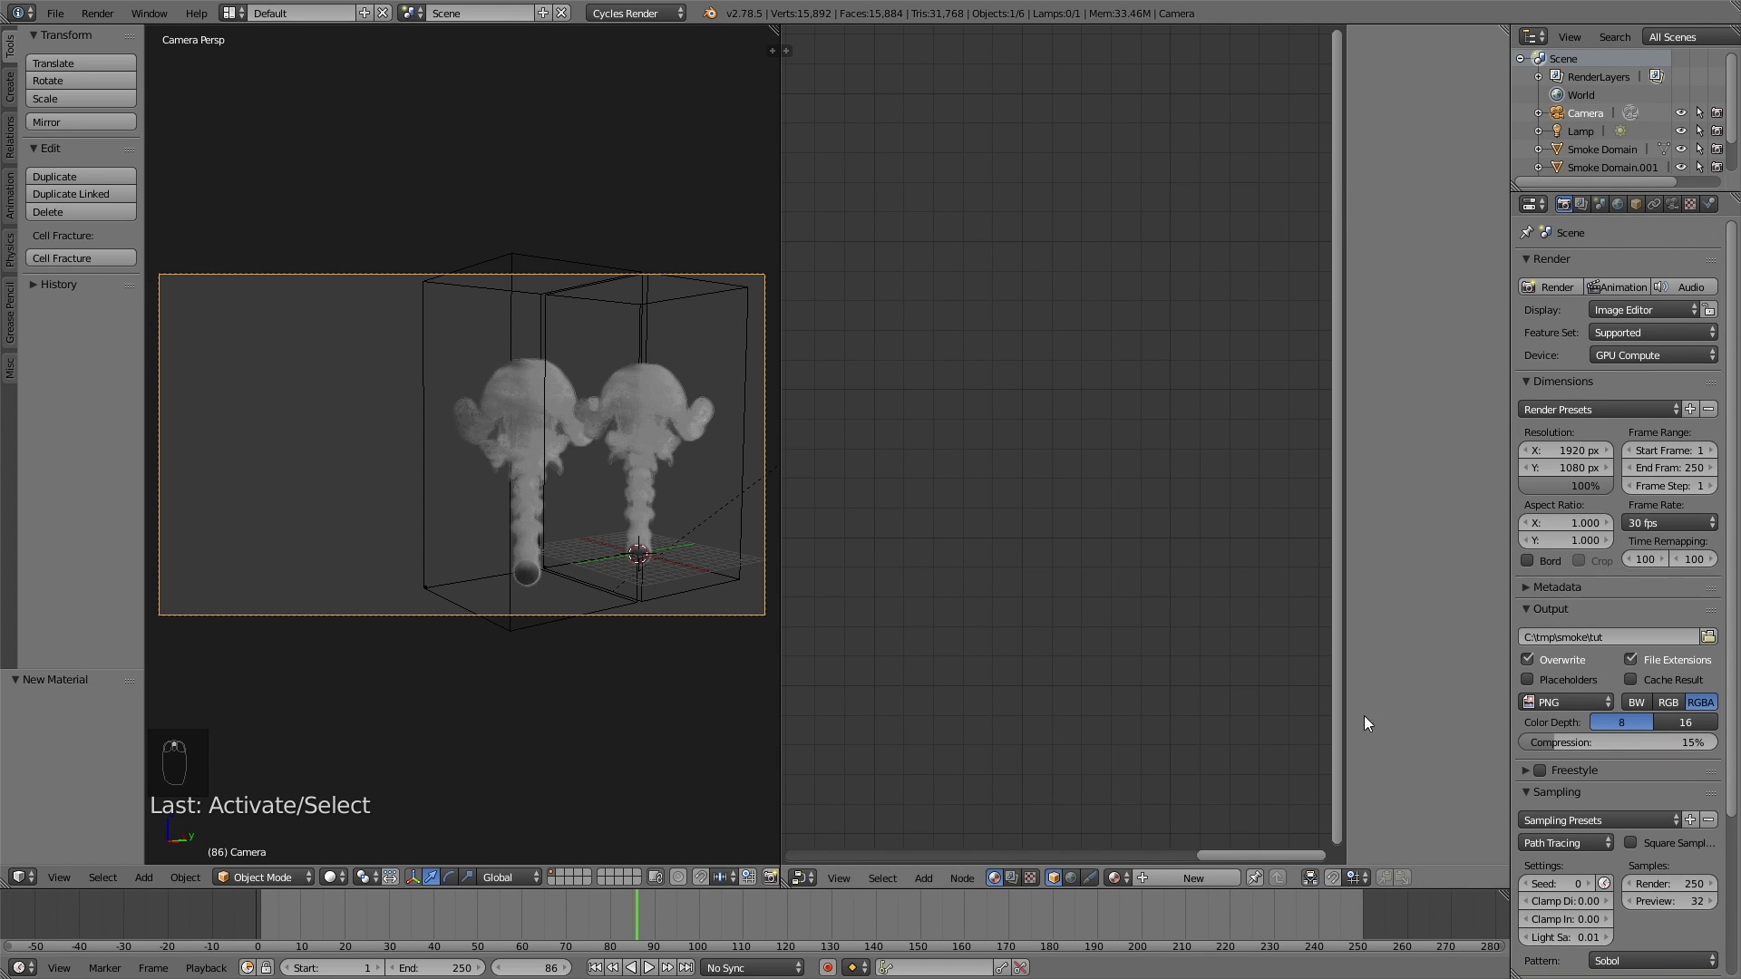
Play the smoke to frame 130, preview it rendered, and reframe the camera around the taller plumes
left_click(649, 968)
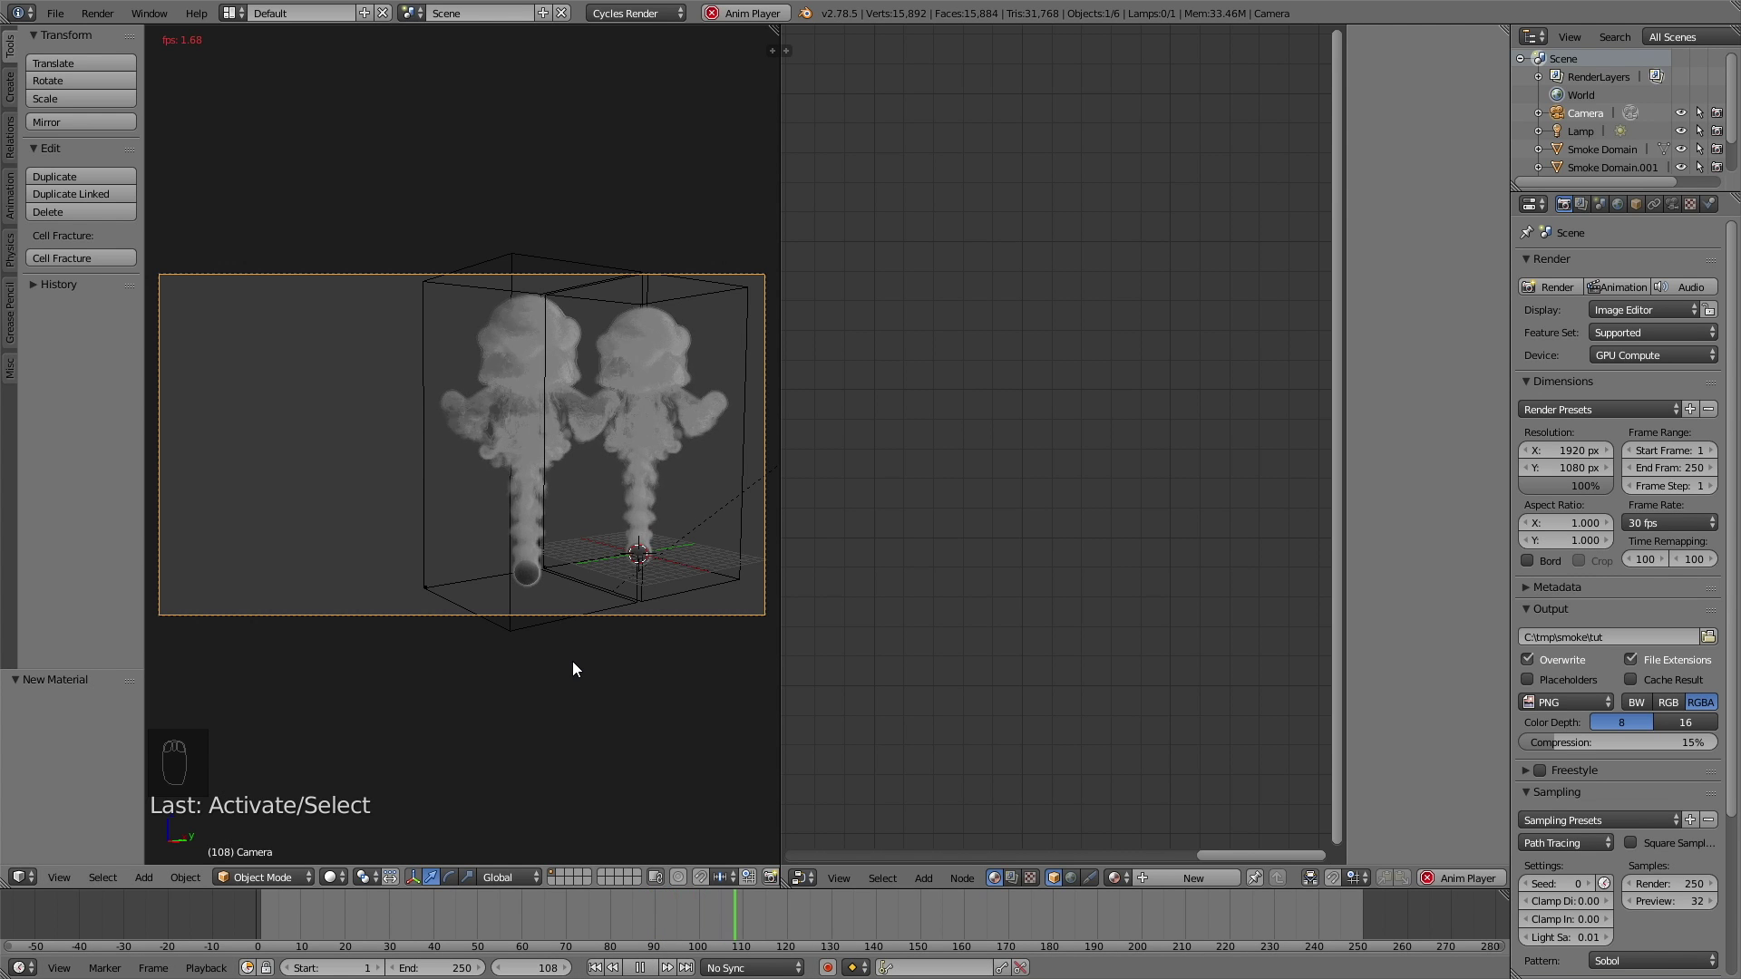
key("alt+a")
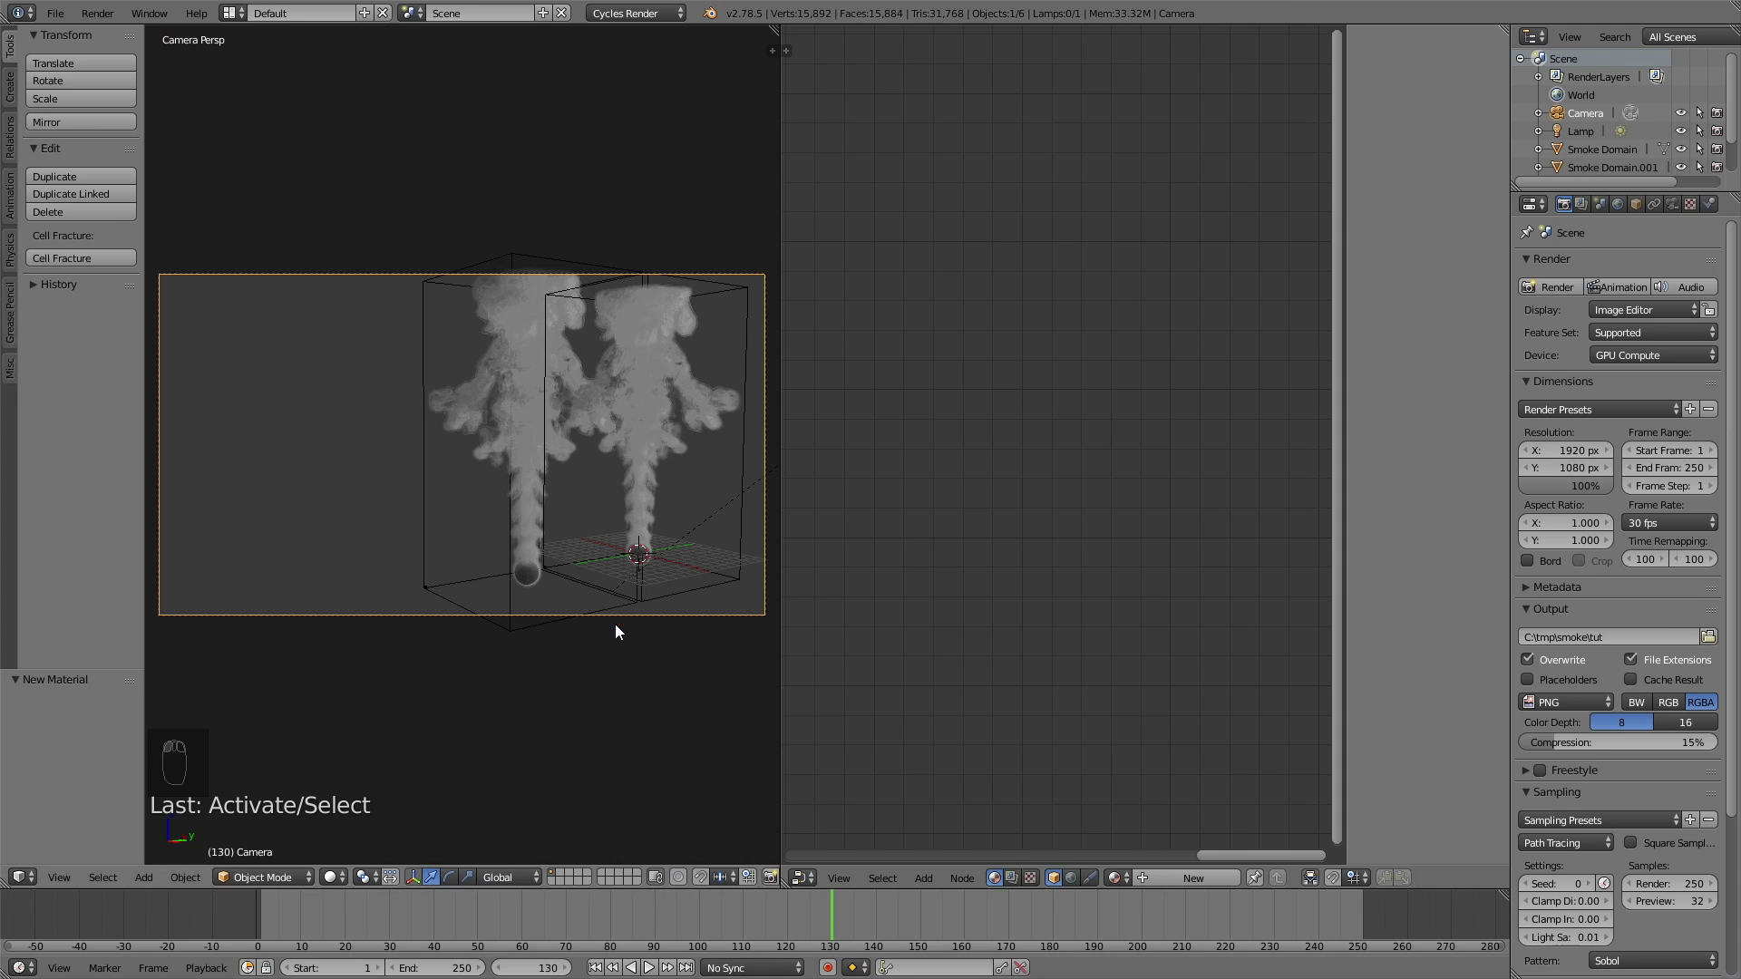
key("shift+z")
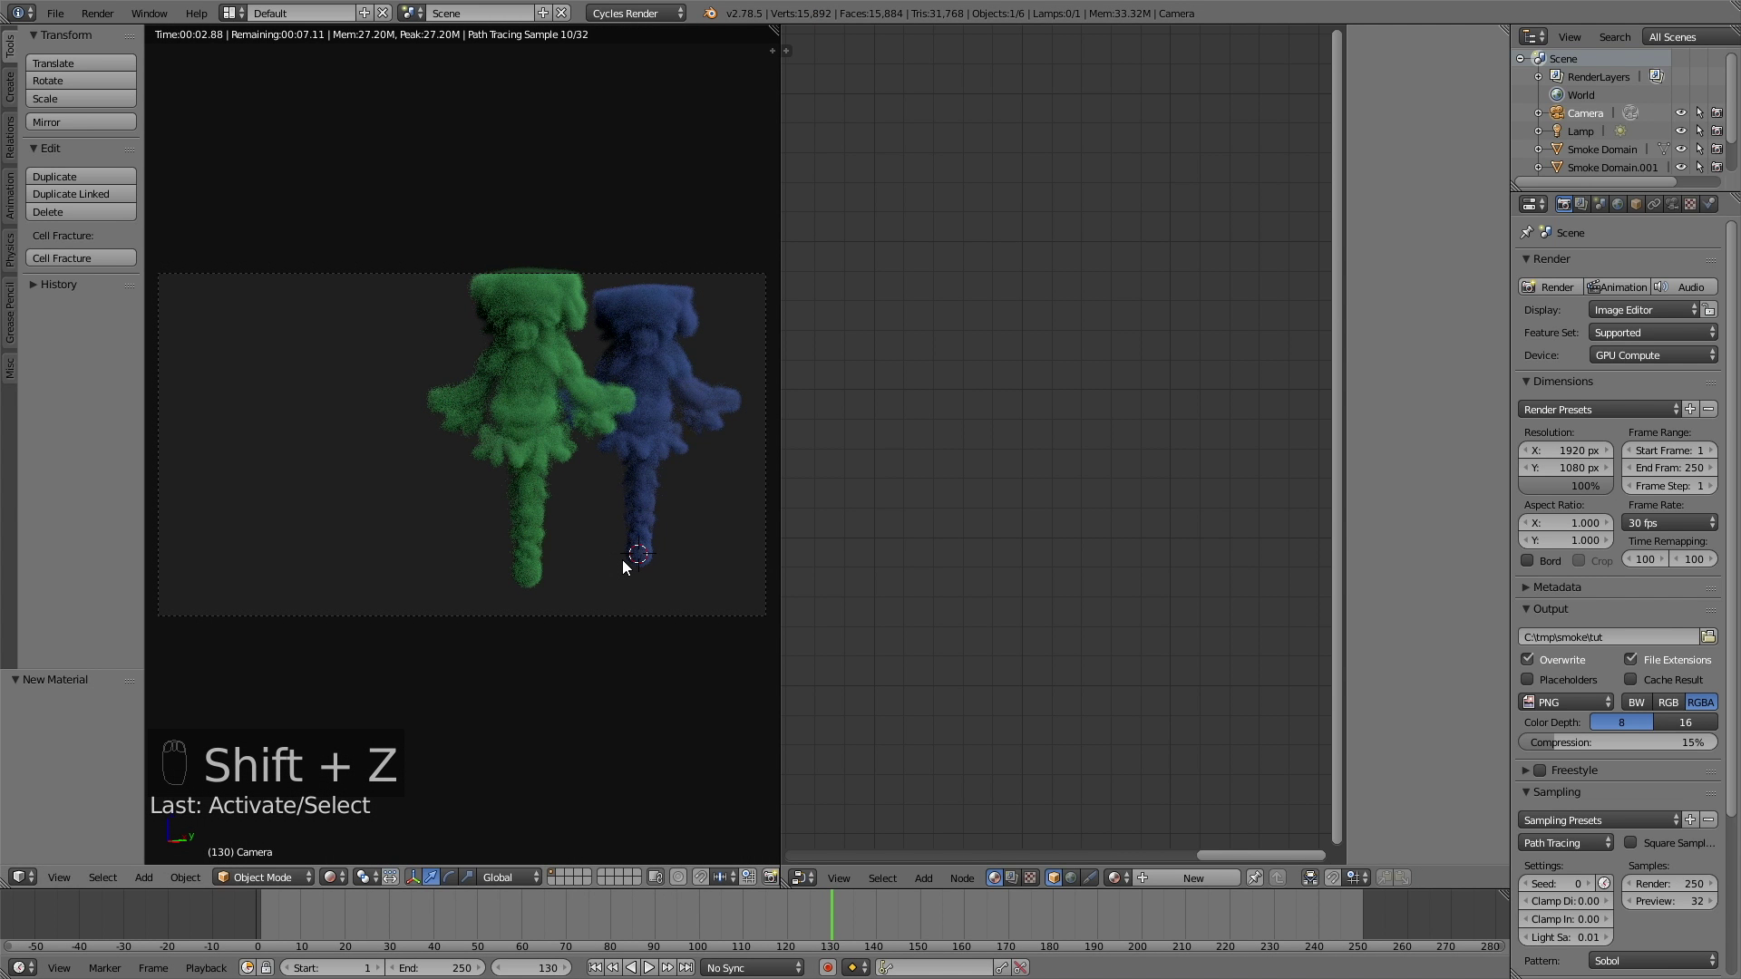
key("shift+z")
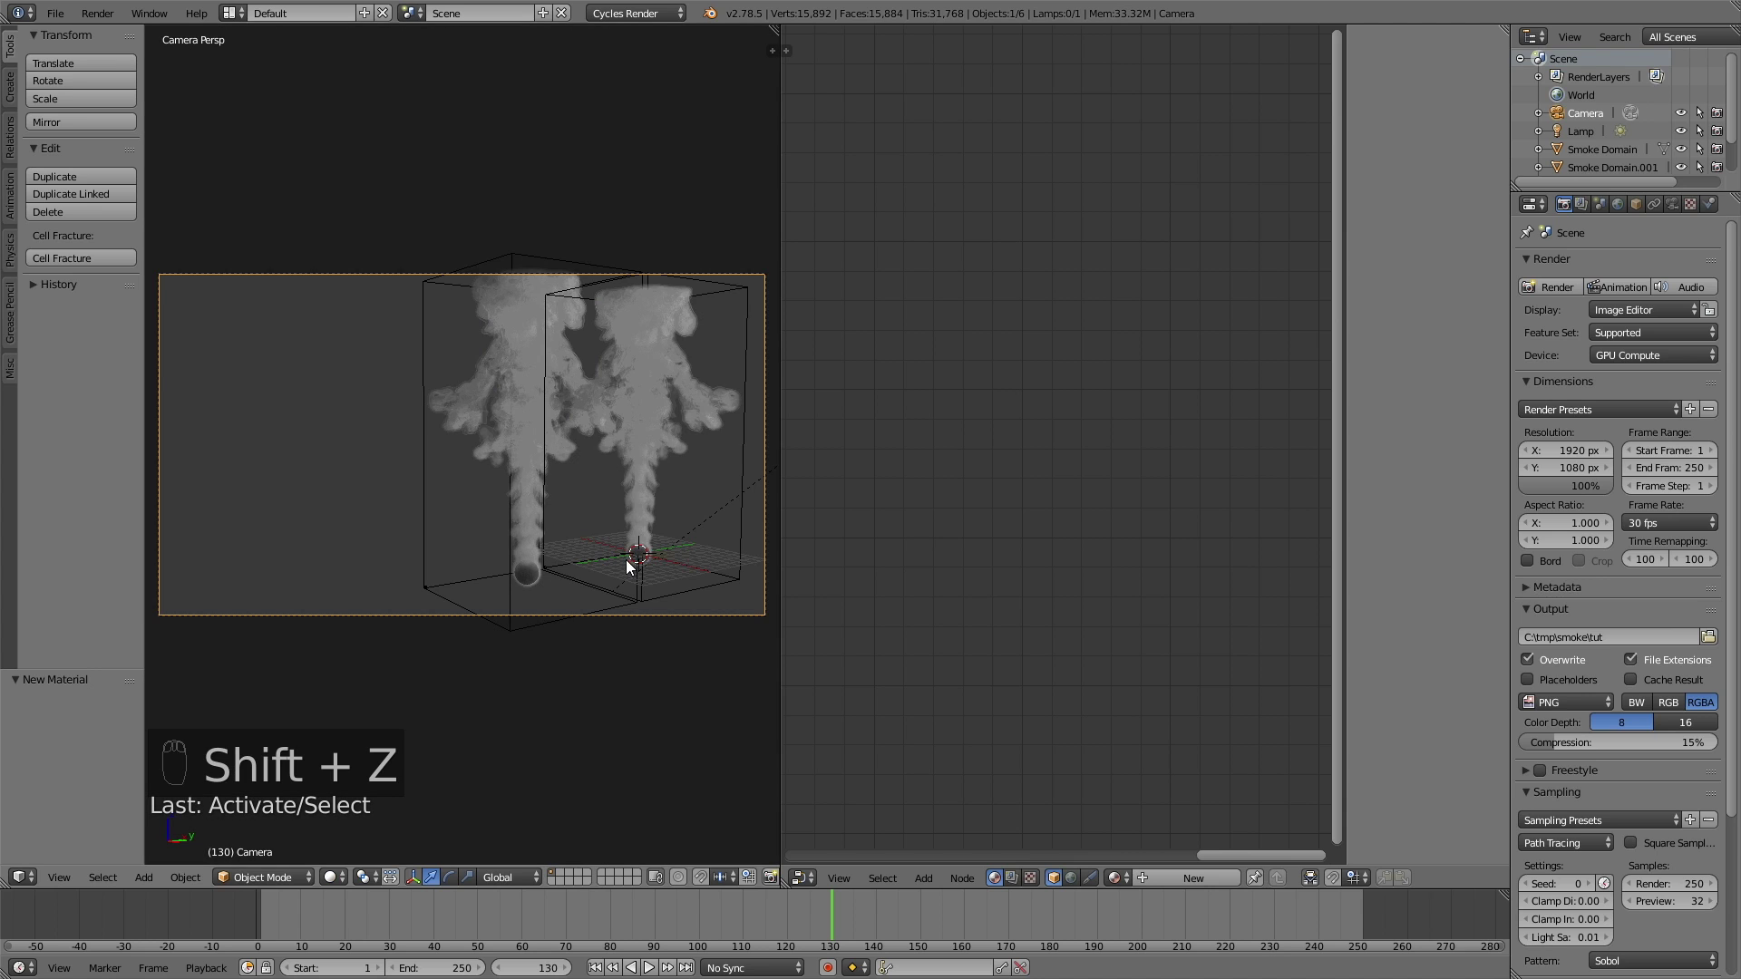
key("shift+f")
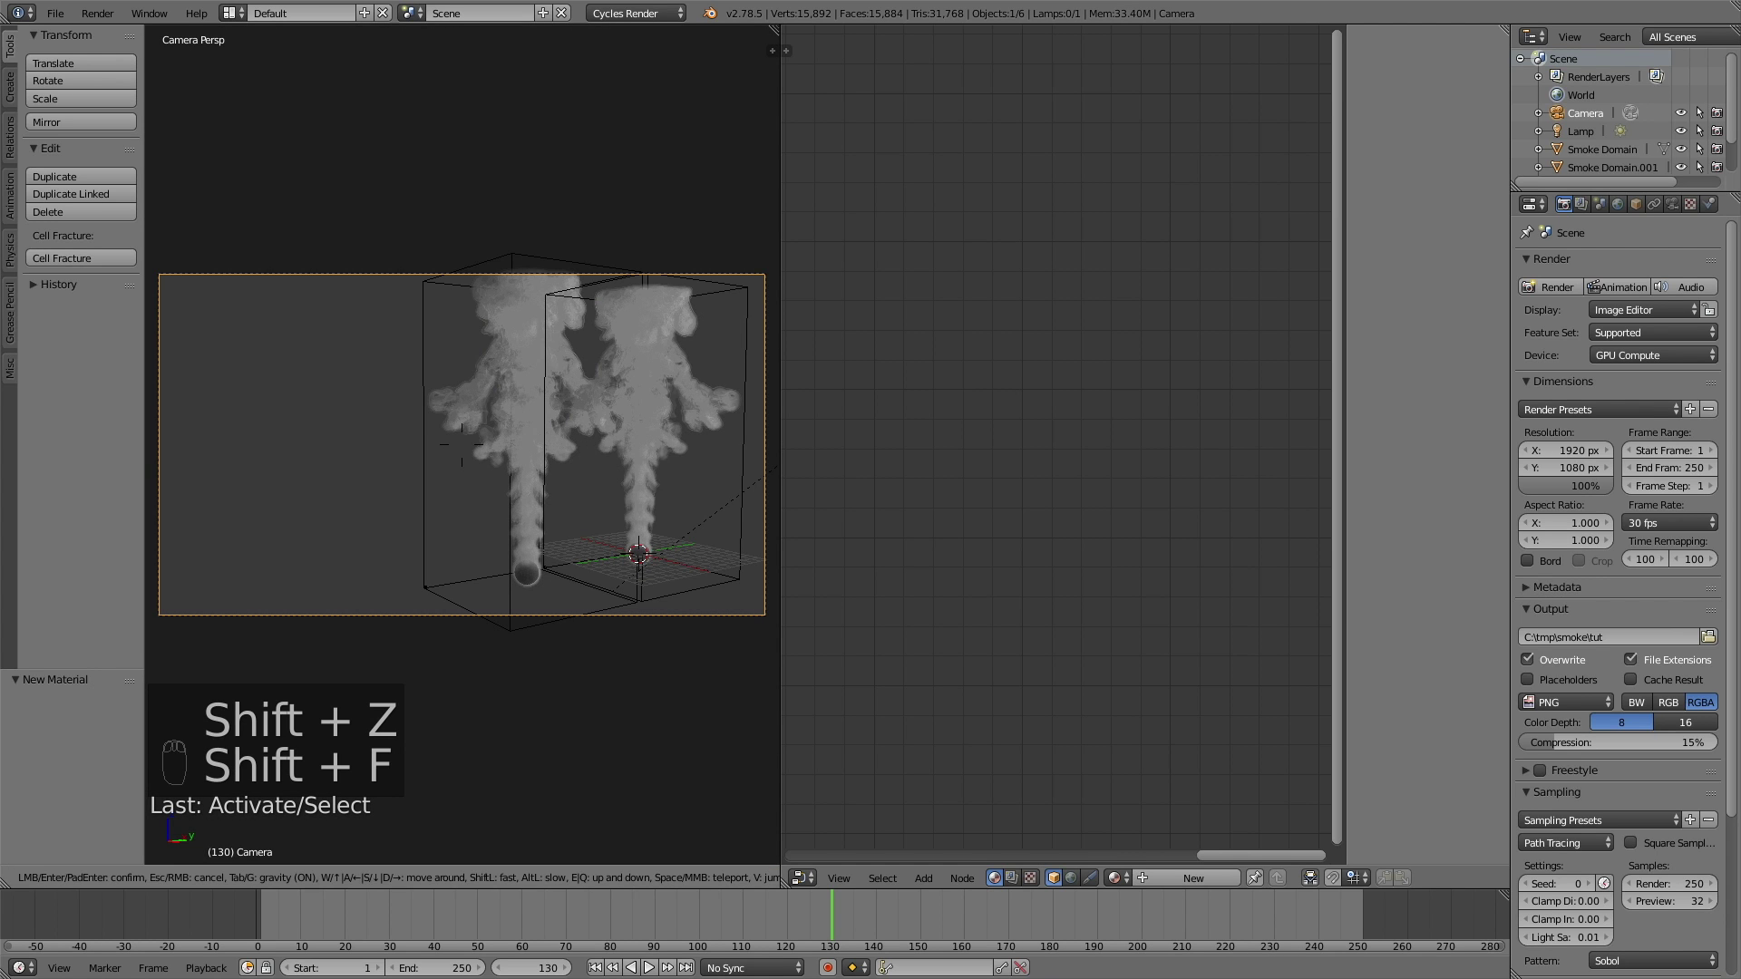
key("Tab")
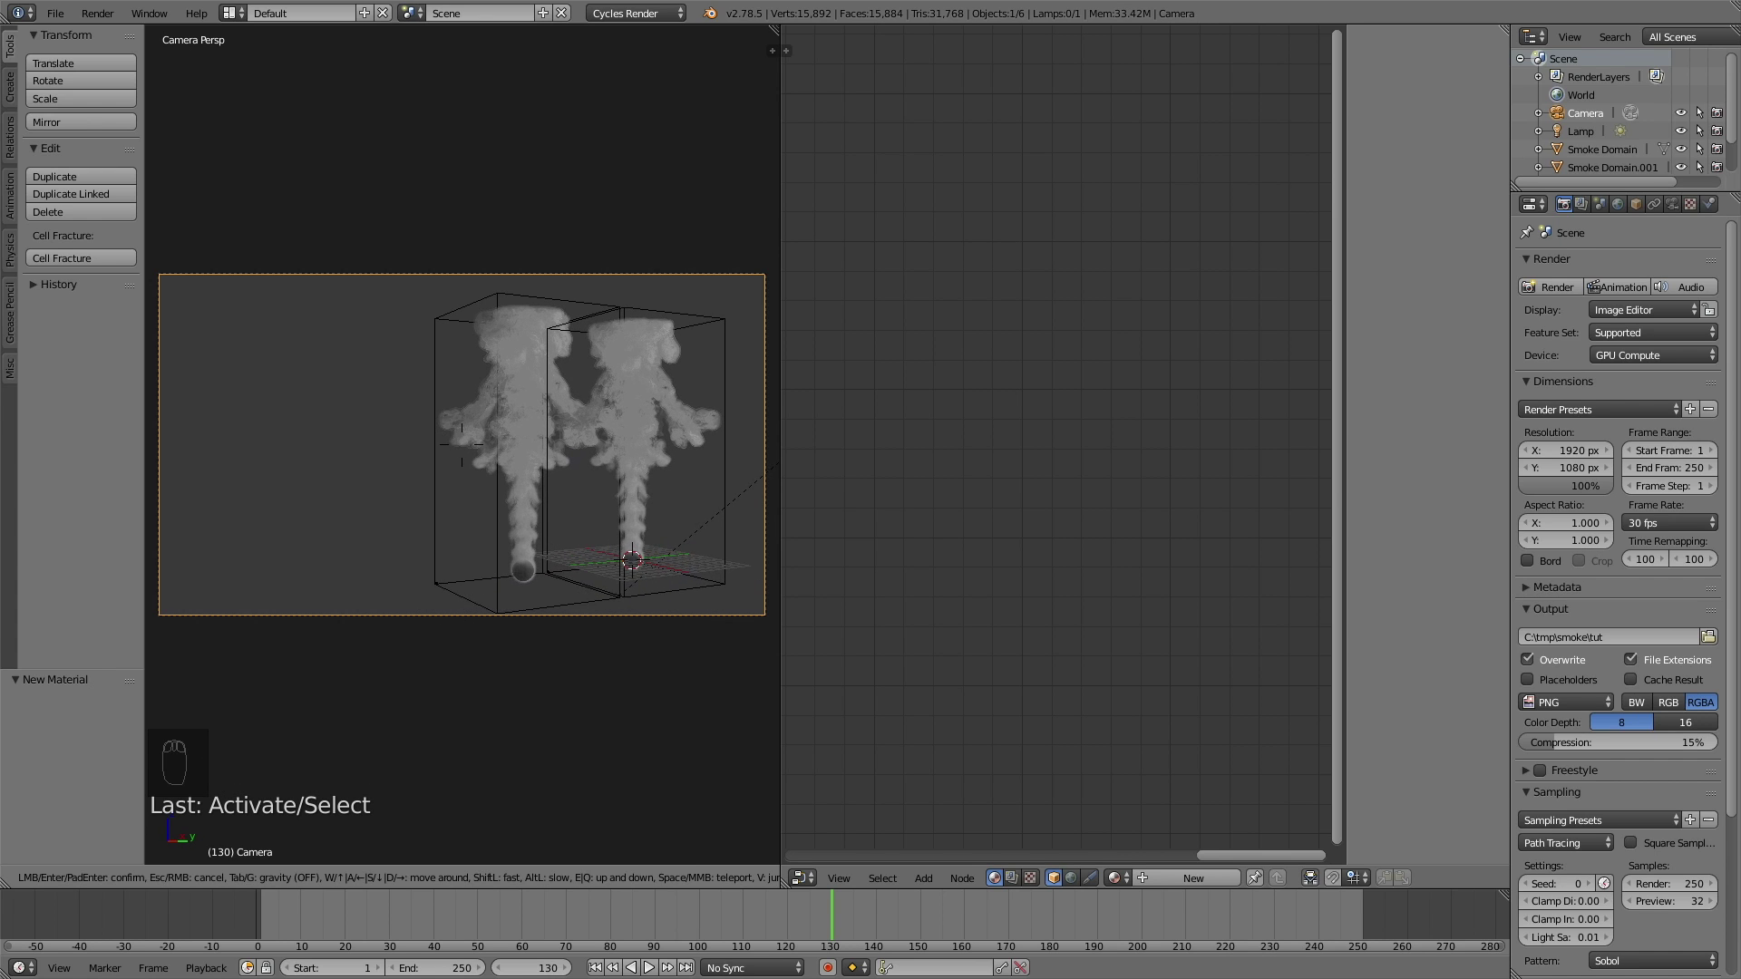
key("Return")
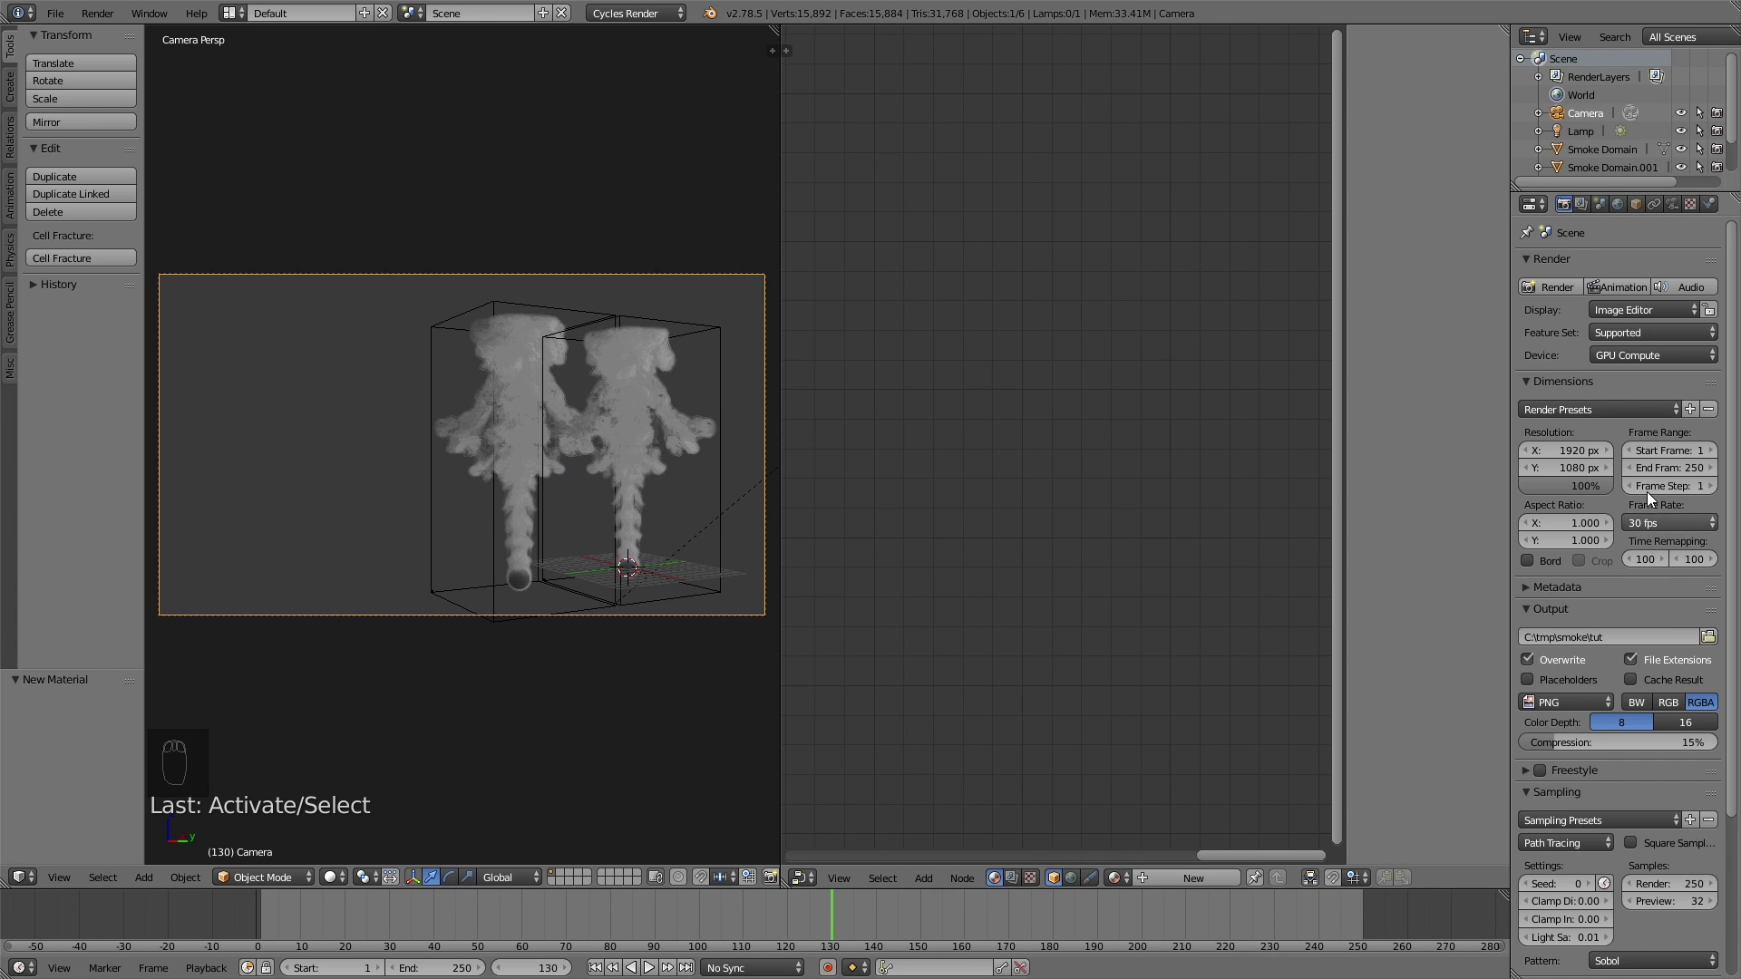
Set the animation's end frame to 150
left_click(1653, 468)
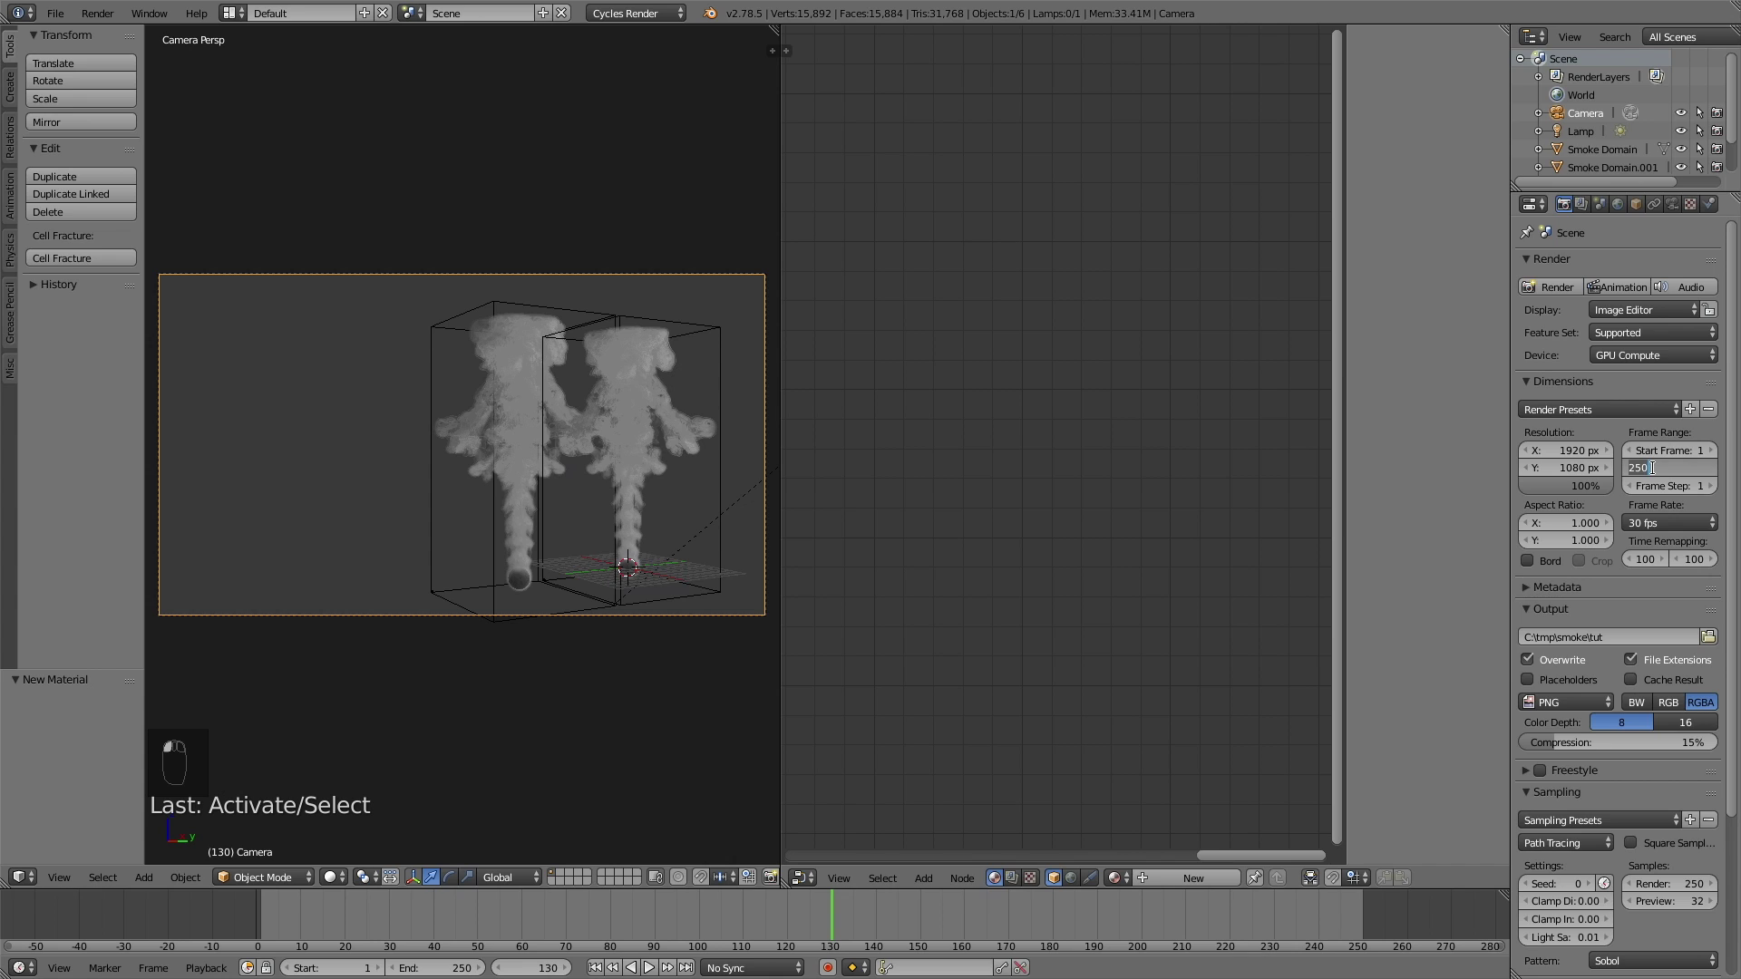
type("150")
key("Return")
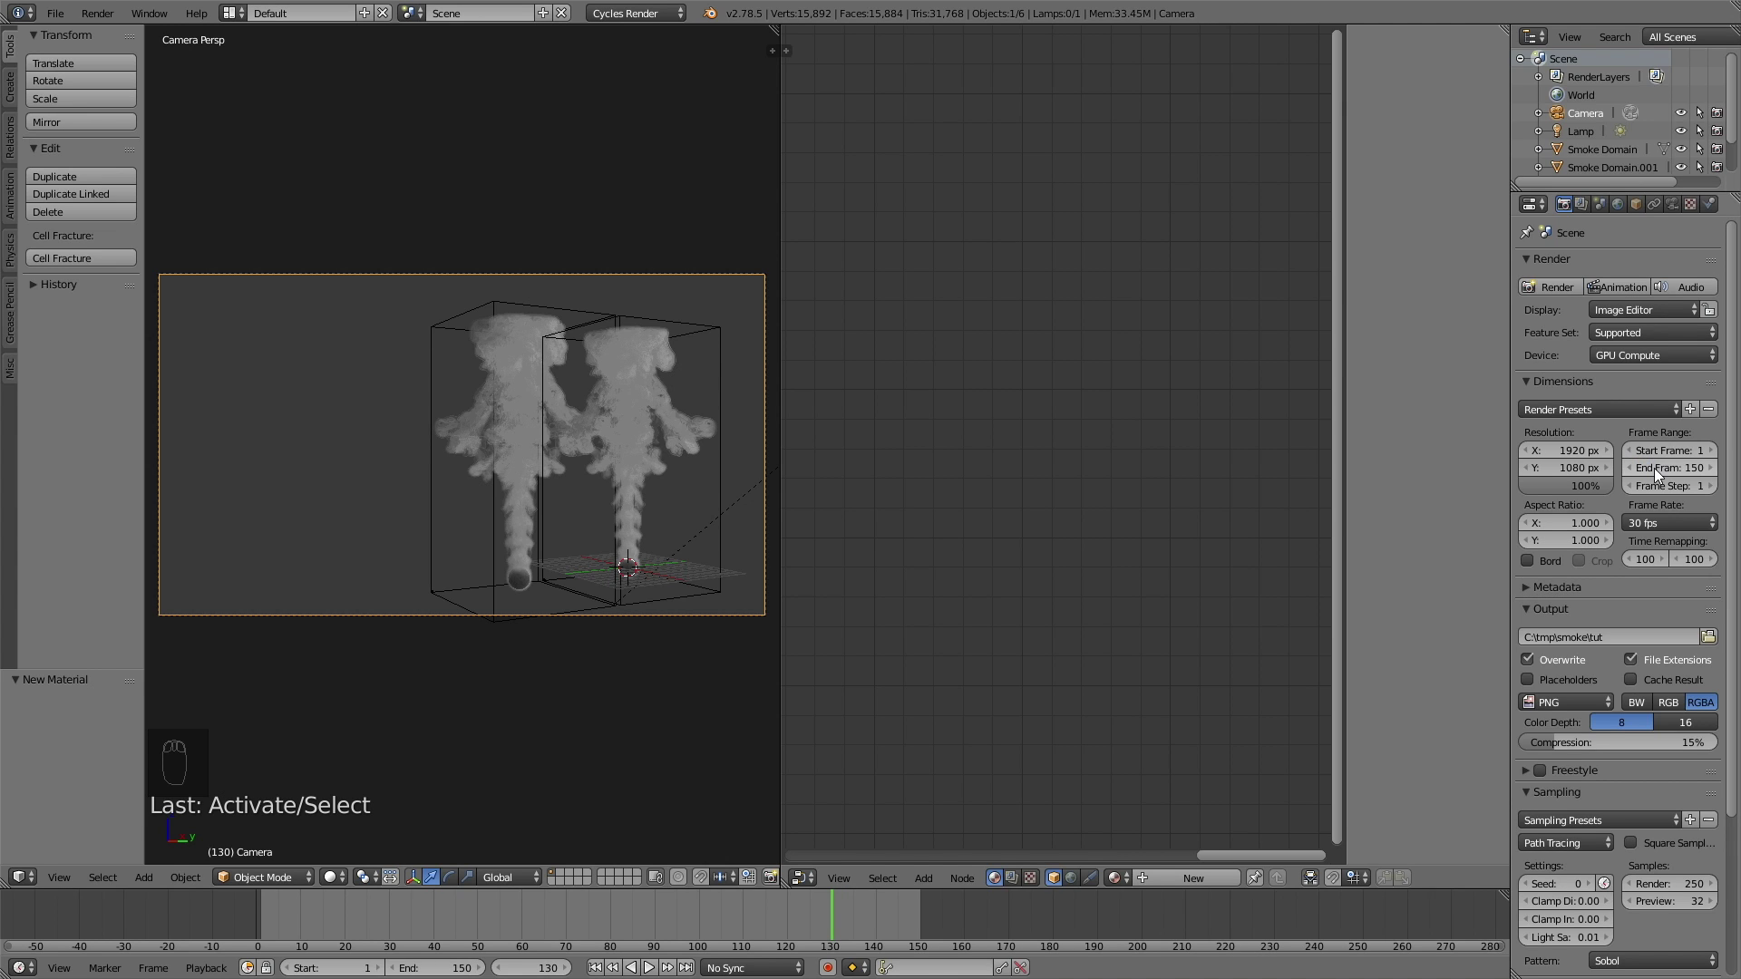
Start the Cycles render of the full 150-frame animation
left_click(1620, 283)
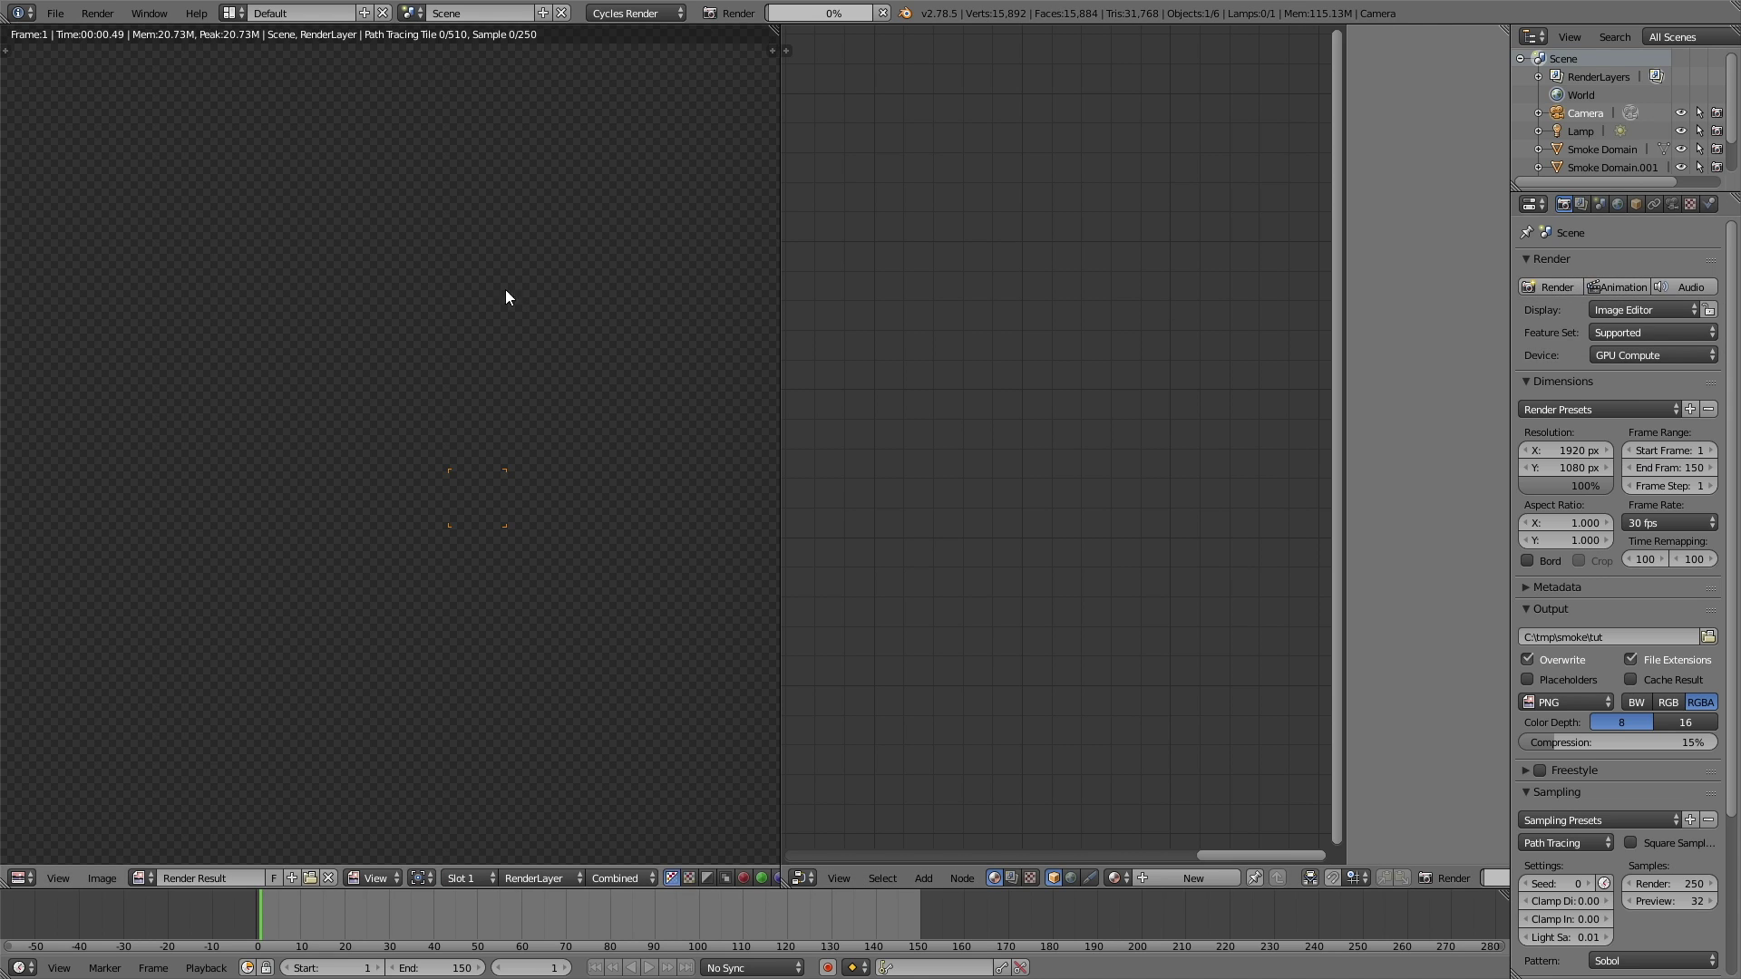